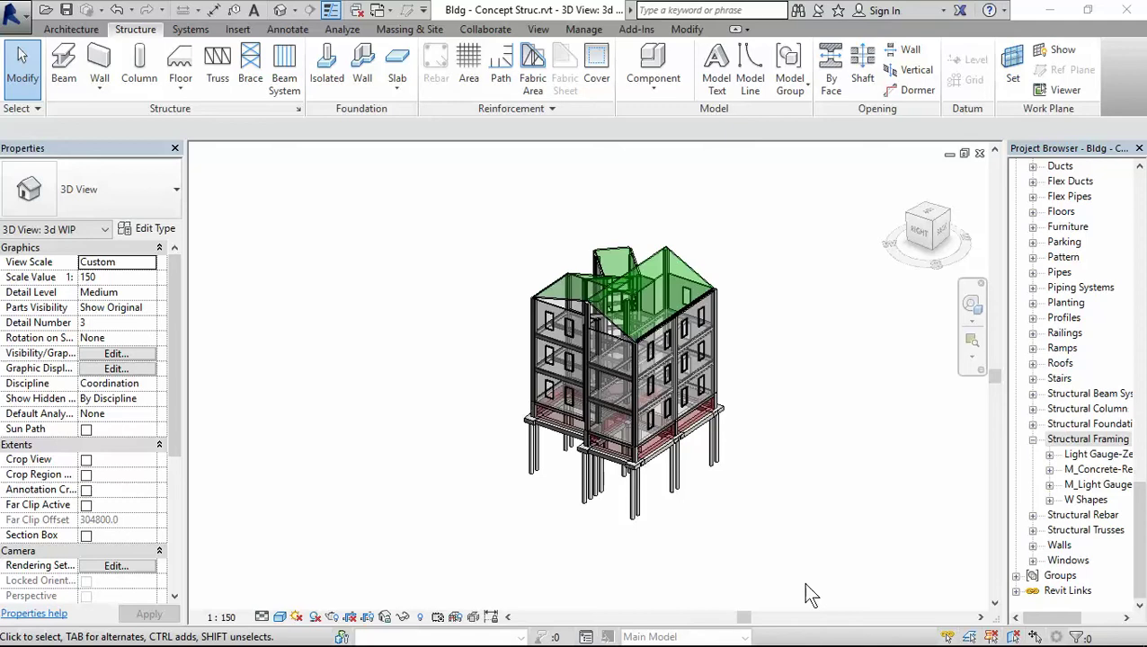
pyautogui.scroll(3, 581, 301)
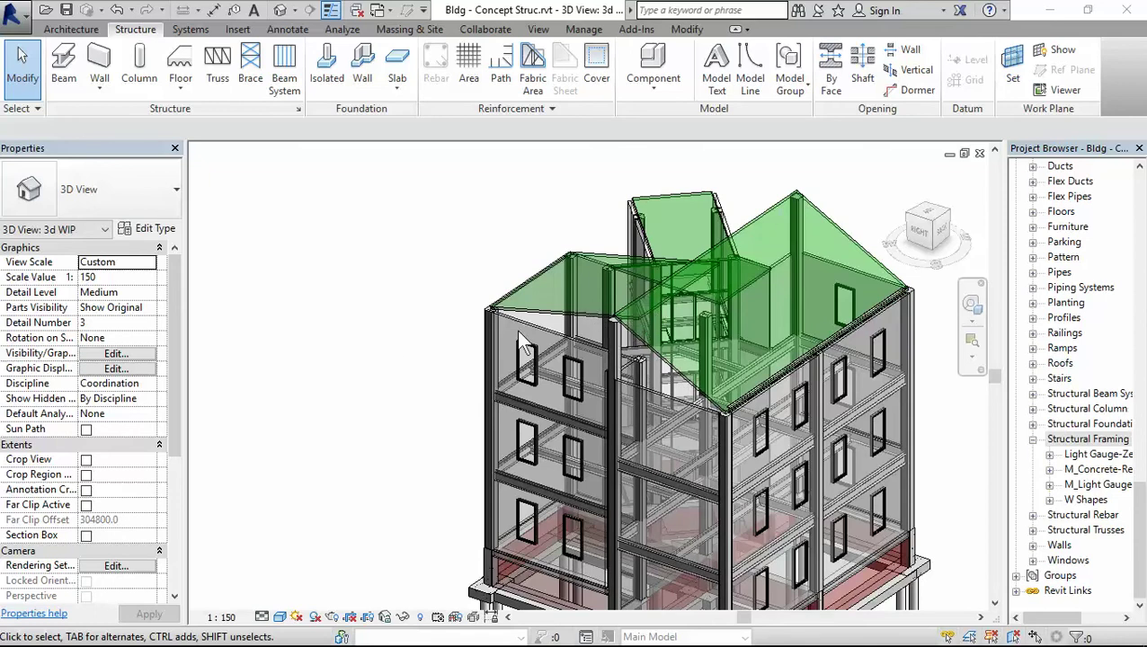
pyautogui.scroll(-4, 699, 368)
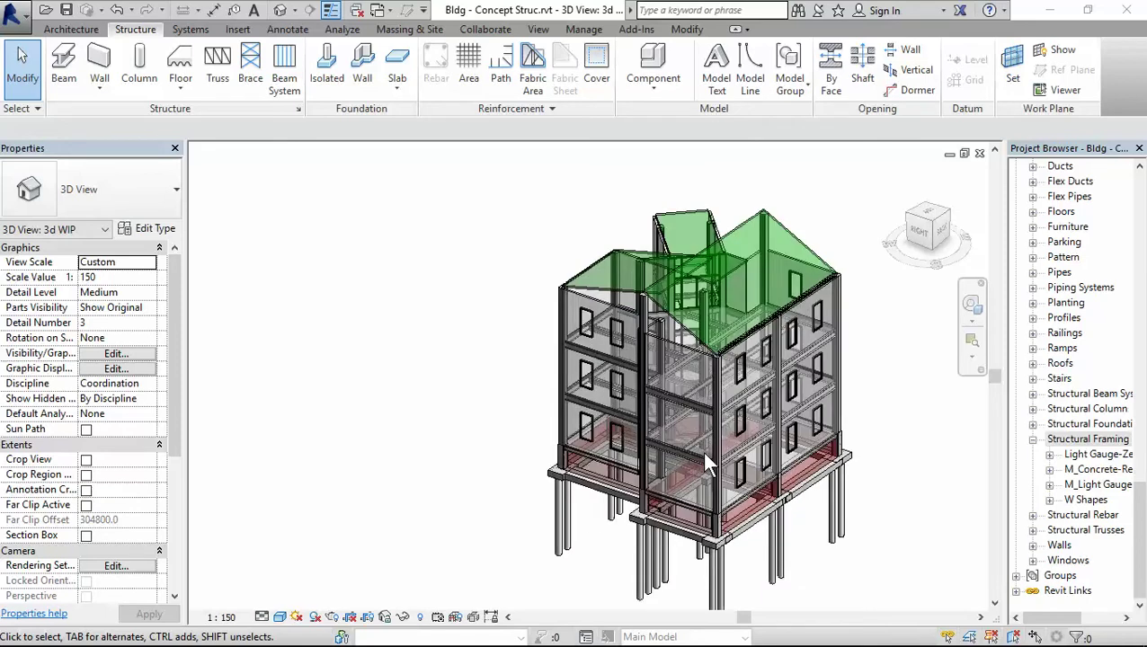
pyautogui.scroll(2, 720, 449)
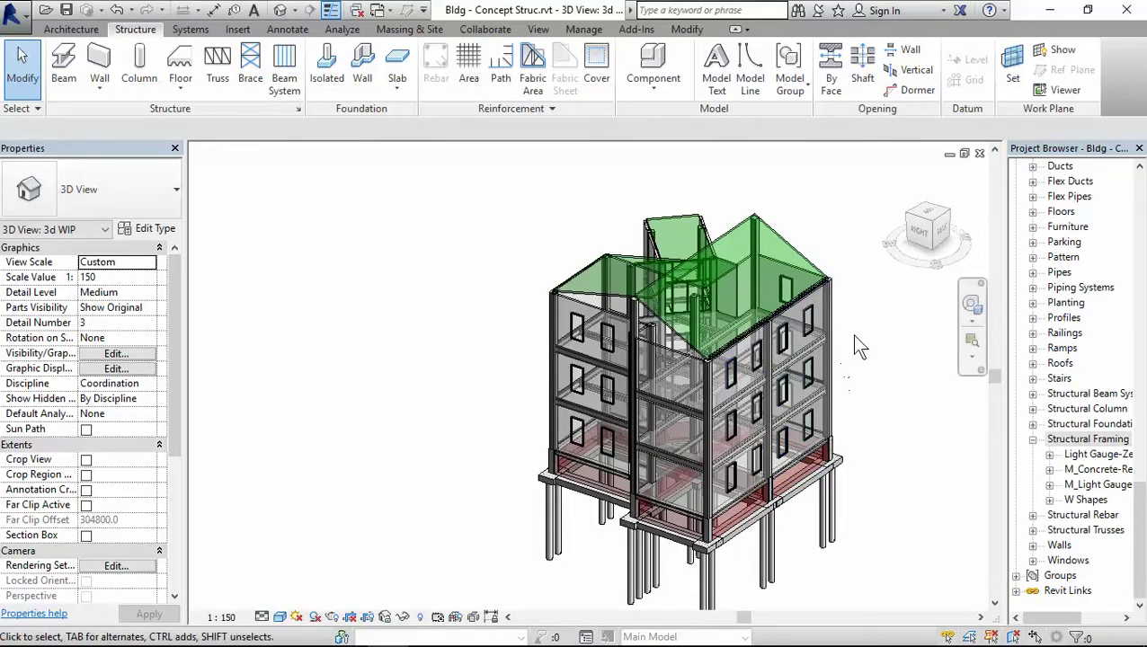
pyautogui.moveTo(853, 336); pyautogui.dragTo(829, 329, button='middle')
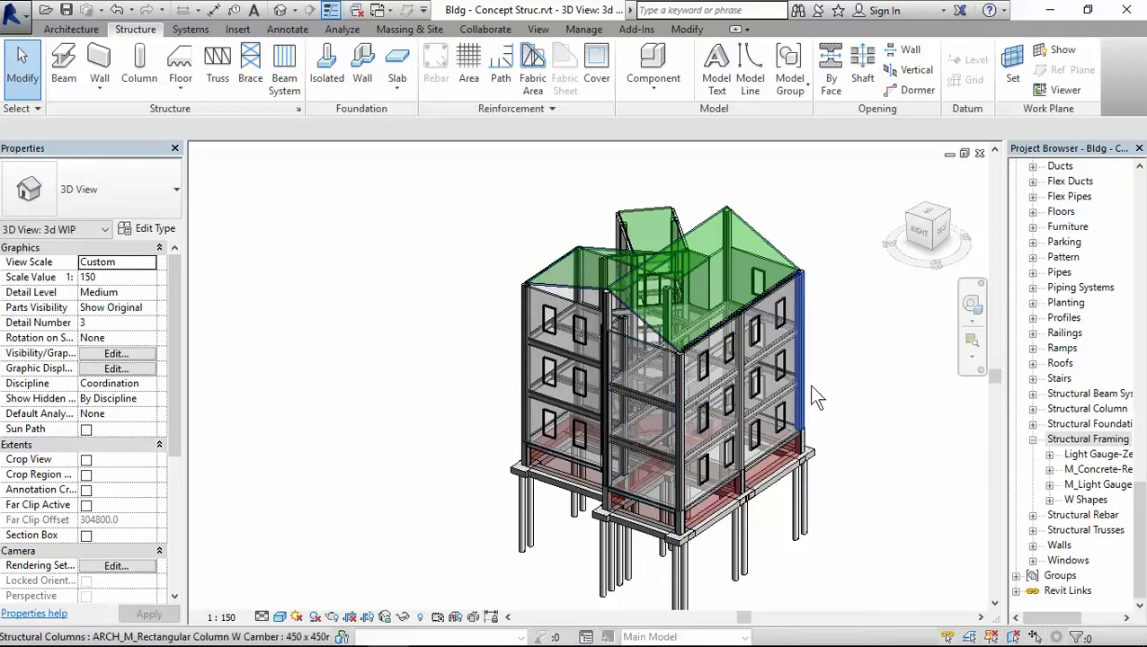
pyautogui.scroll(2, 760, 405)
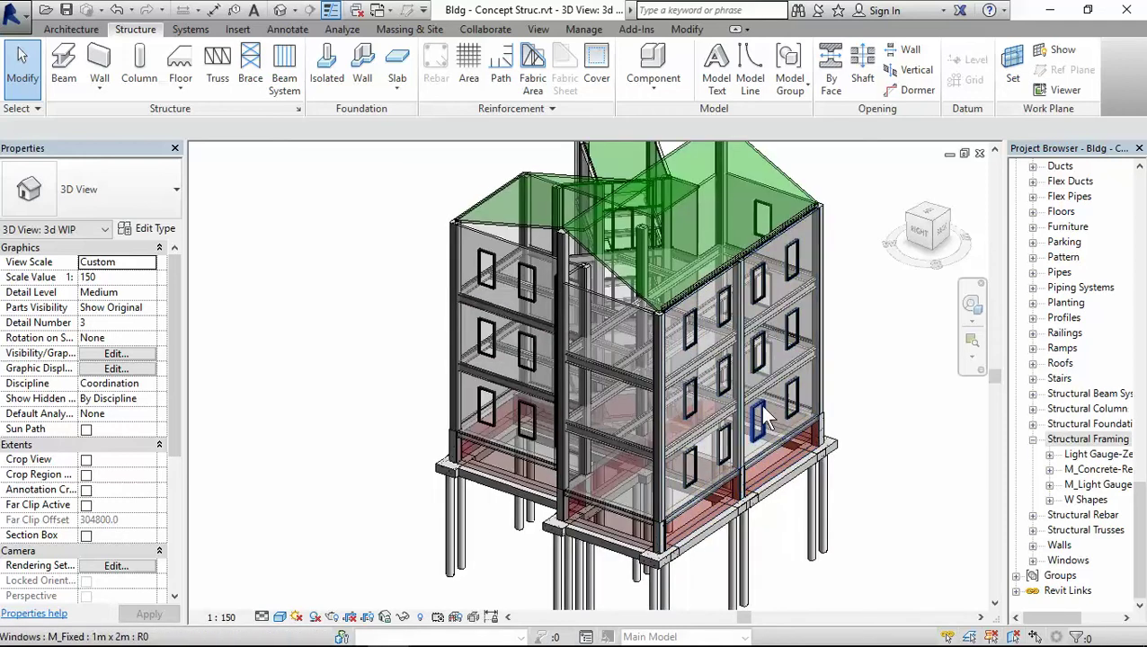
pyautogui.scroll(-2, 700, 377)
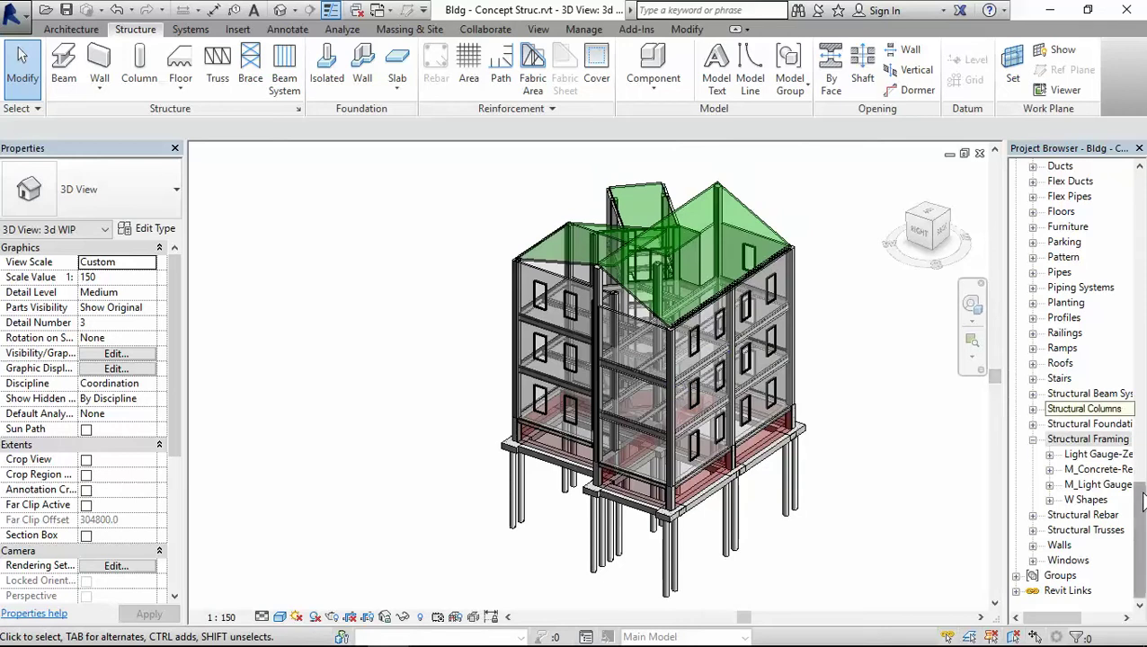
# Step: Open the Higher Roof floor plan and frame the roof bay between grids 1 and 2
pyautogui.moveTo(1140, 496); pyautogui.dragTo(1142, 223)
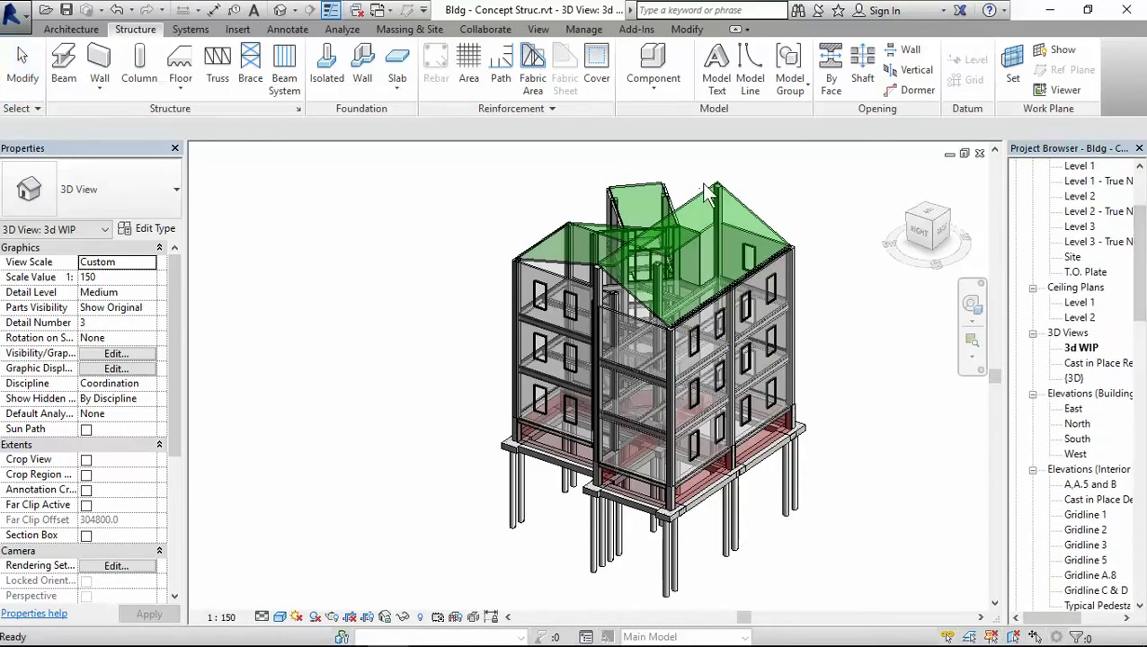
pyautogui.scroll(5, 1138, 270)
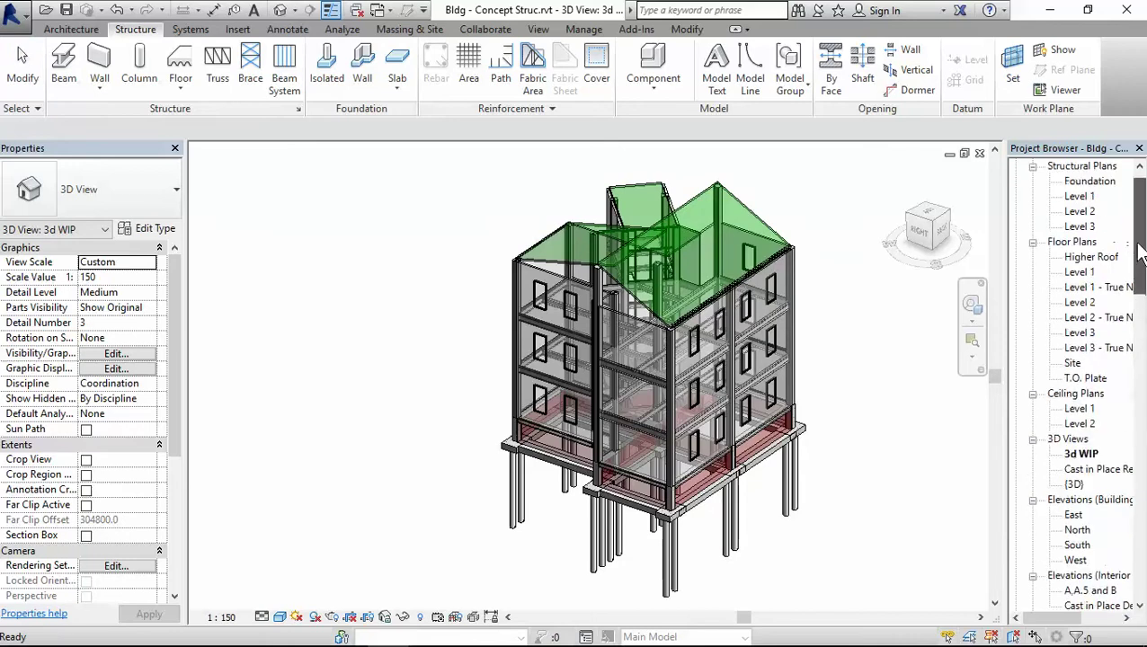
pyautogui.click(1097, 273)
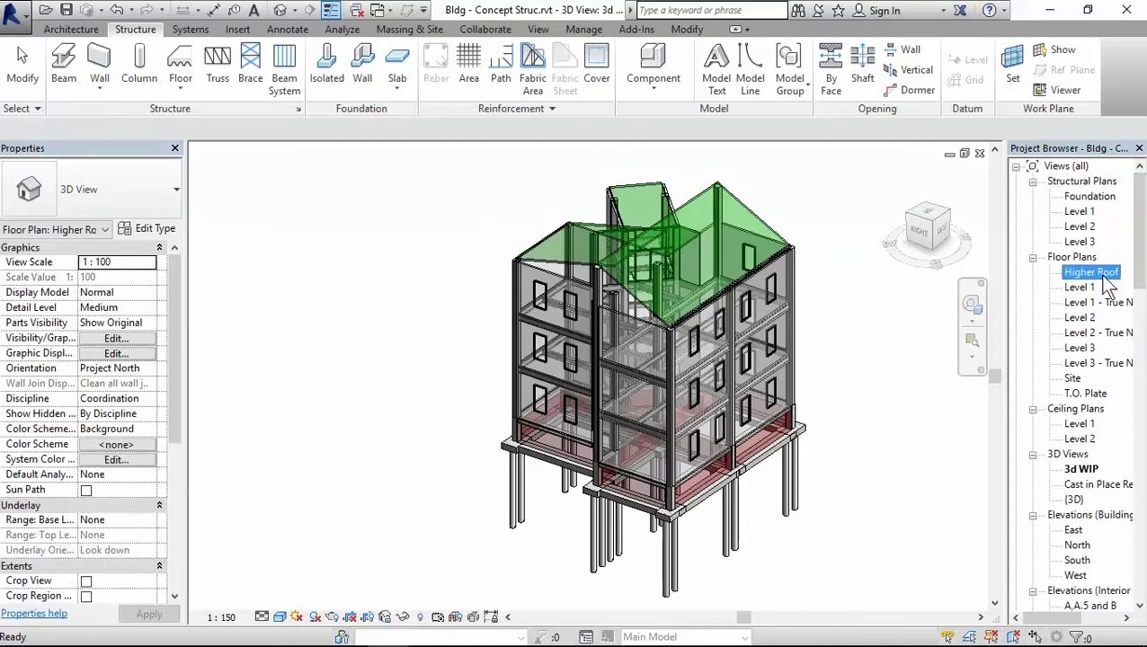
pyautogui.doubleClick(1083, 274)
pyautogui.scroll(-3, 550, 381)
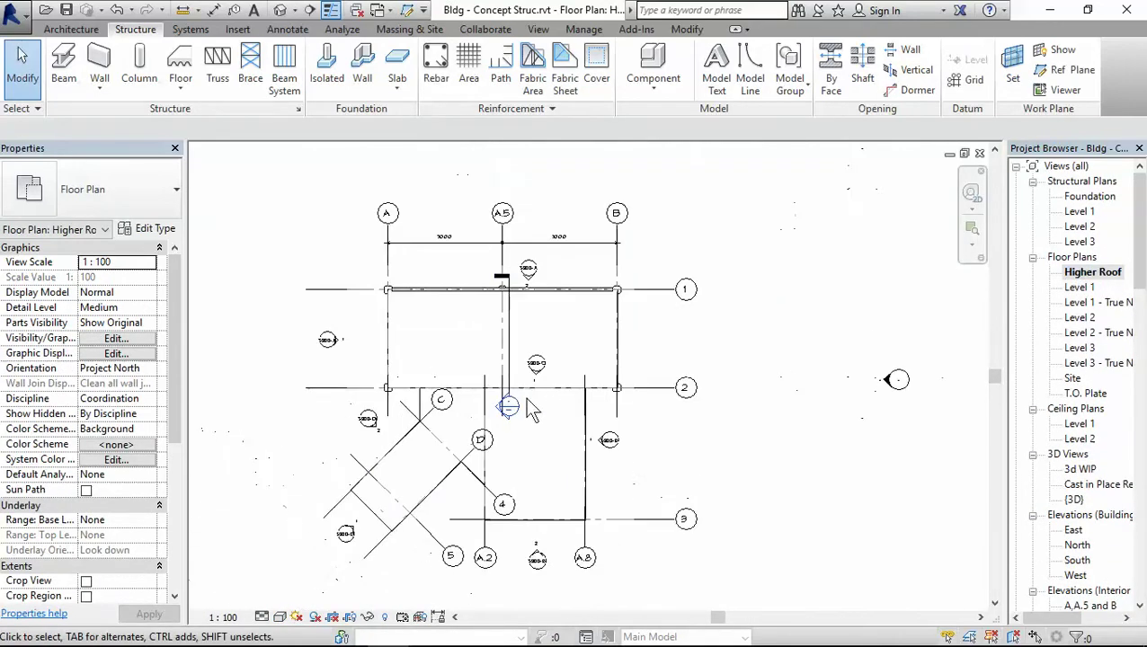
pyautogui.scroll(4, 419, 319)
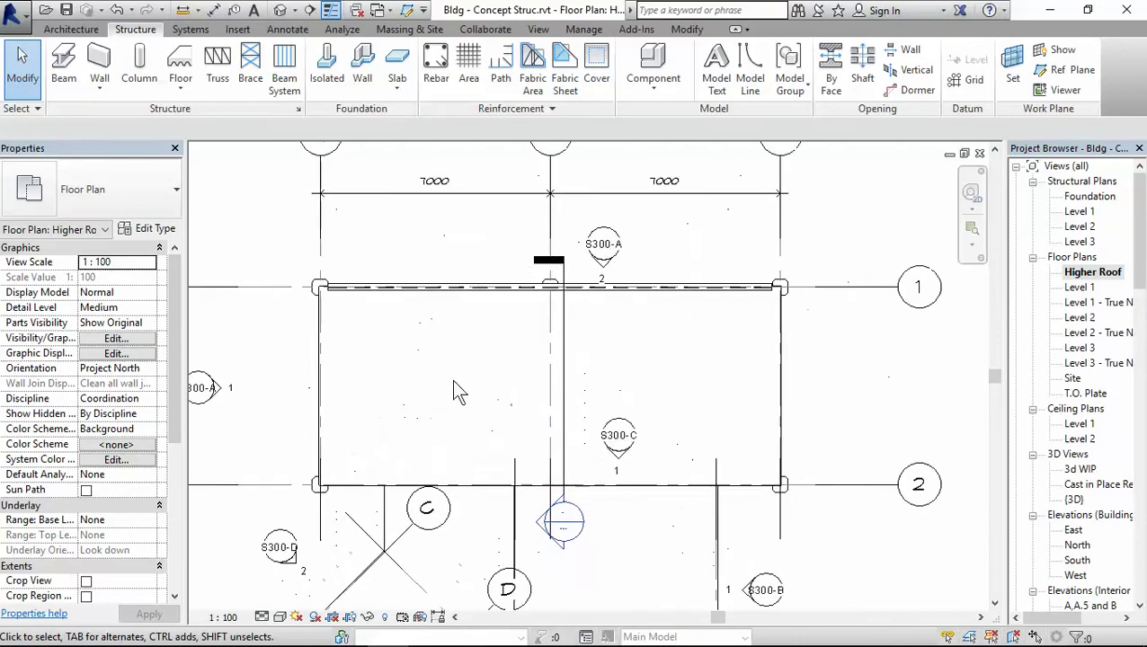
pyautogui.scroll(1, 440, 324)
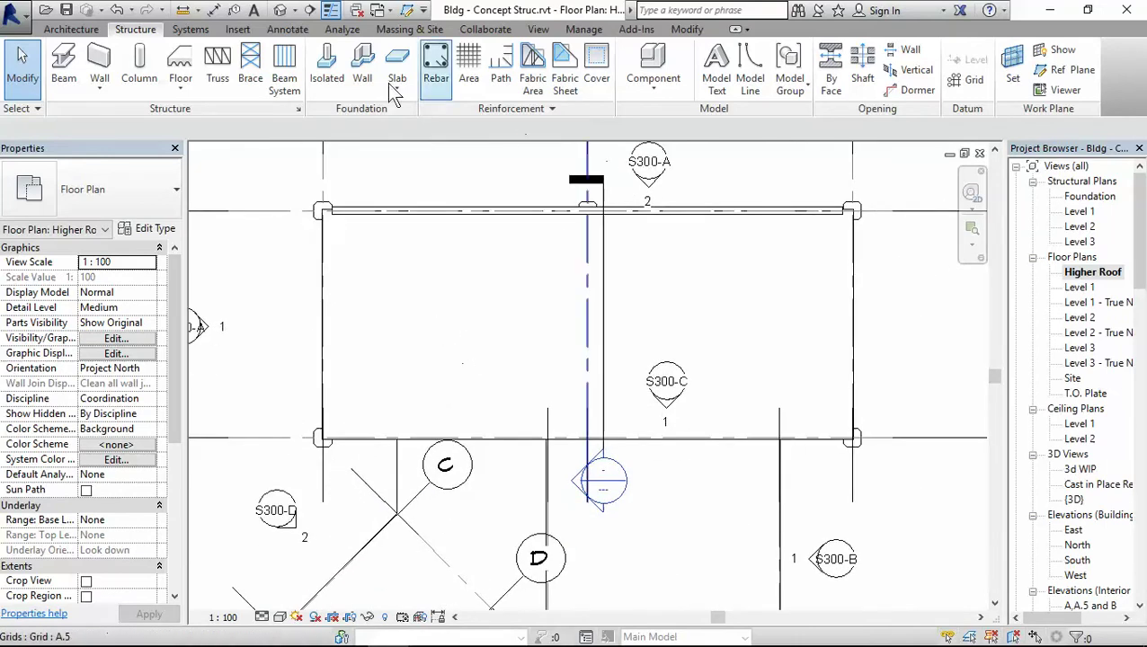
# Step: Start placing a truss and duplicate the Howe Flat Truss Standard type as Roof Truss
pyautogui.click(218, 70)
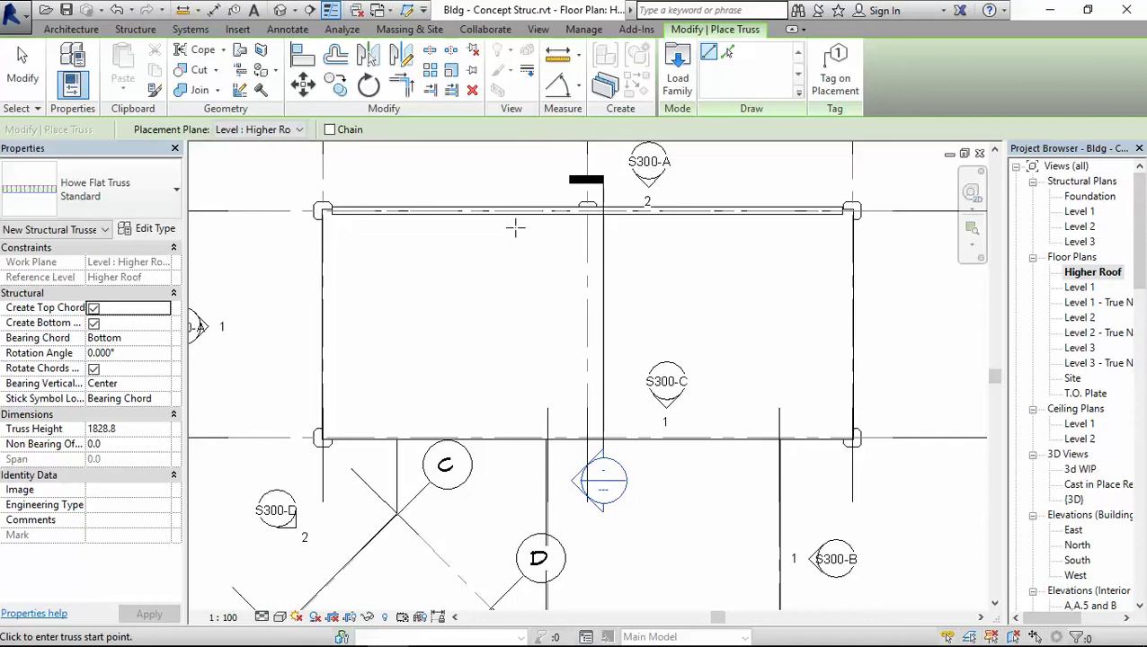
pyautogui.click(160, 229)
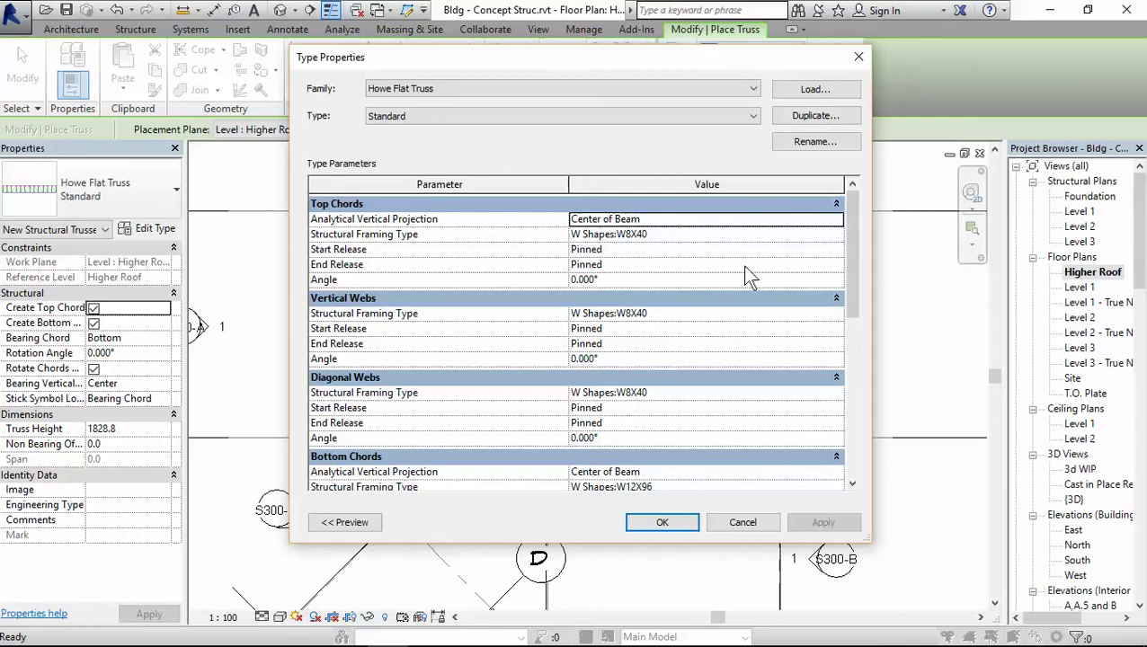
pyautogui.click(837, 235)
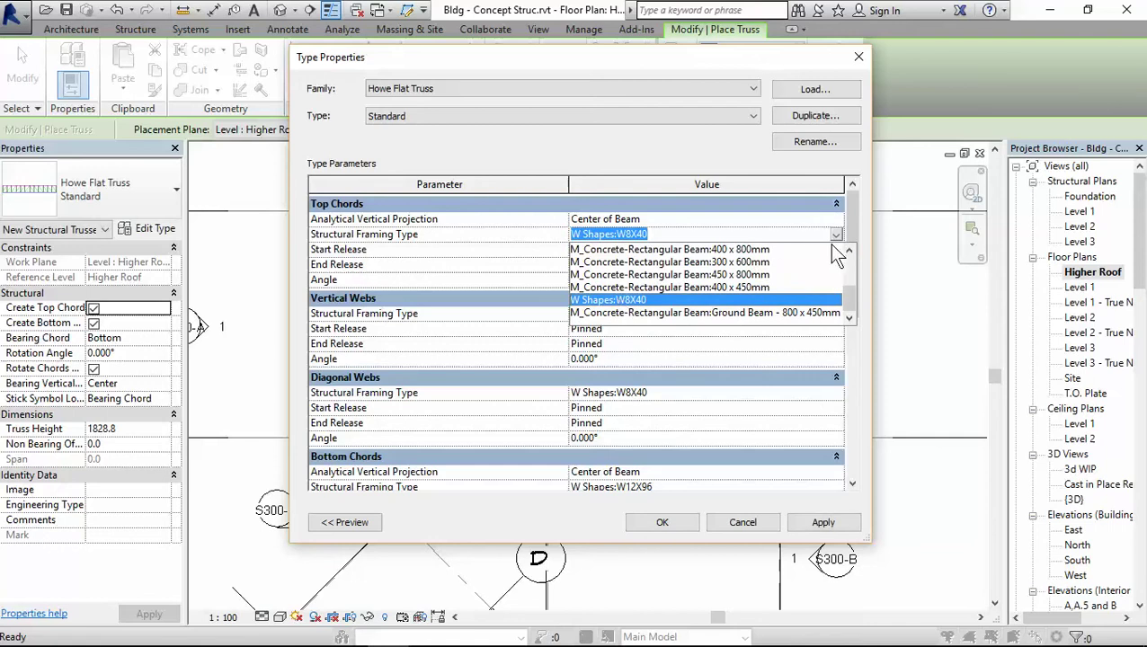
pyautogui.click(835, 235)
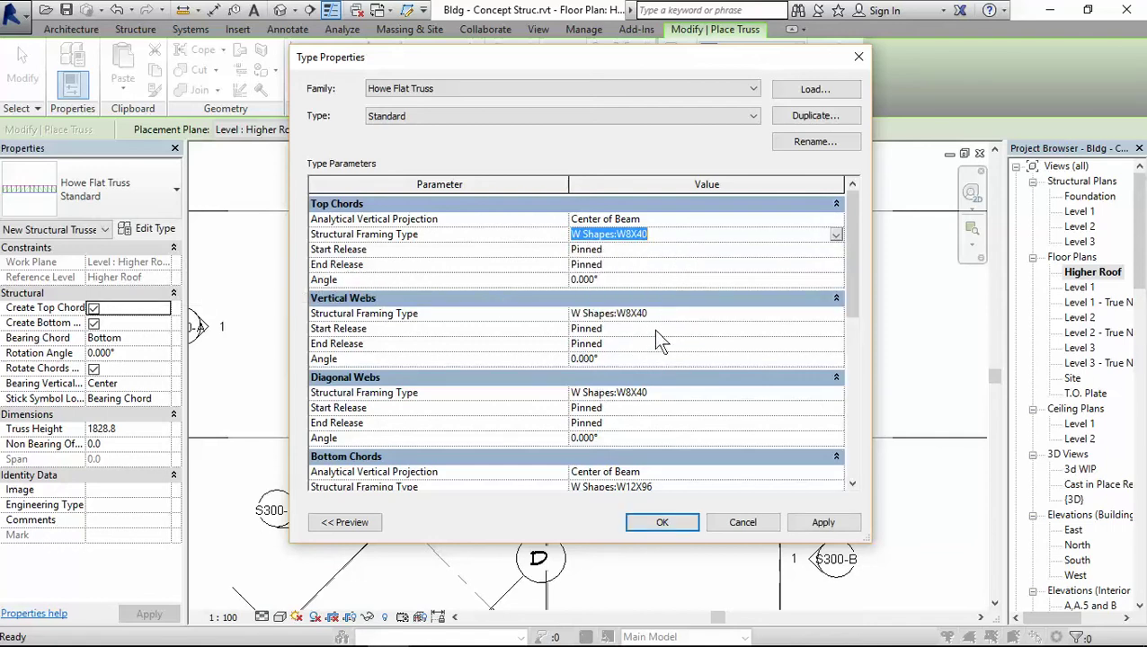
pyautogui.moveTo(852, 298); pyautogui.dragTo(859, 268)
pyautogui.scroll(-3, 489, 397)
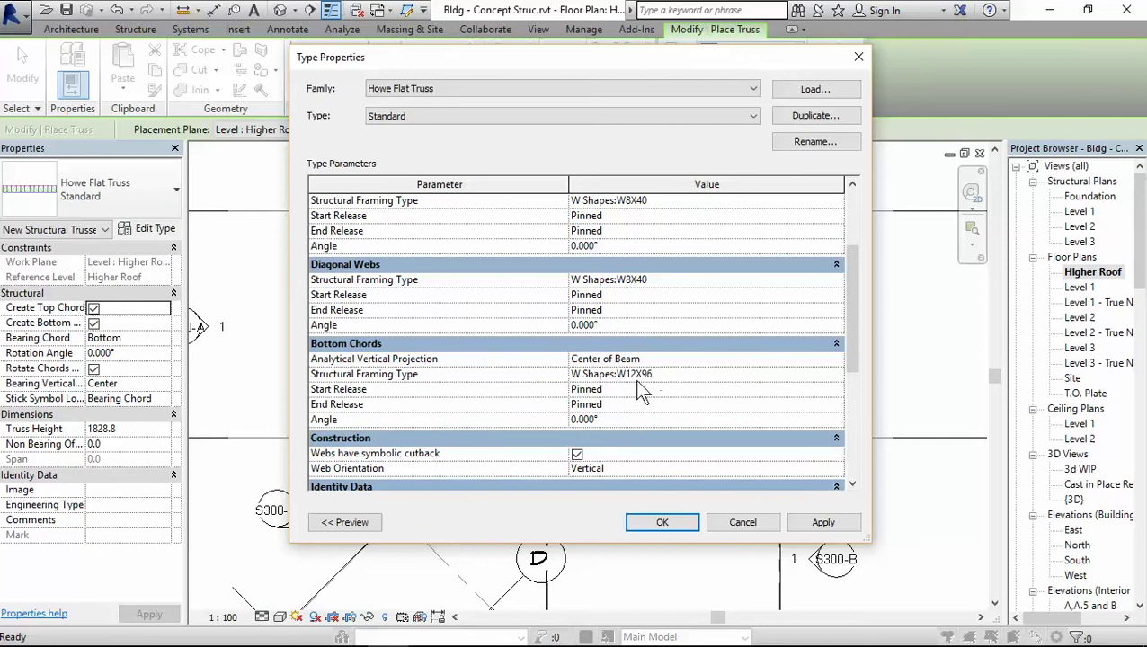
pyautogui.scroll(3, 850, 342)
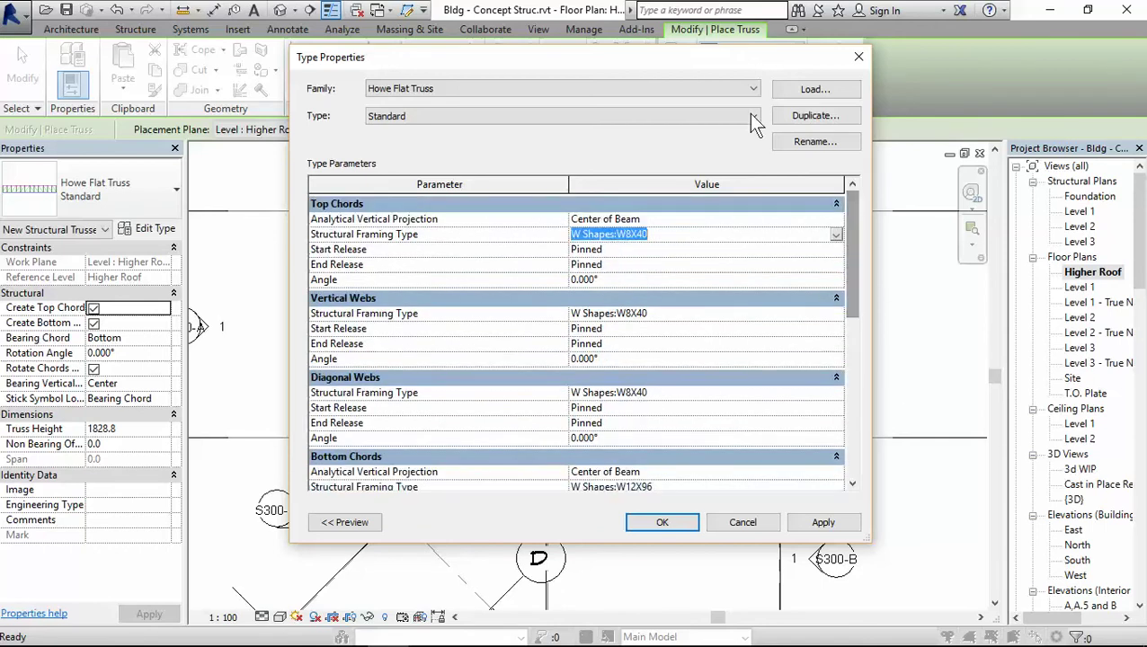
pyautogui.click(779, 116)
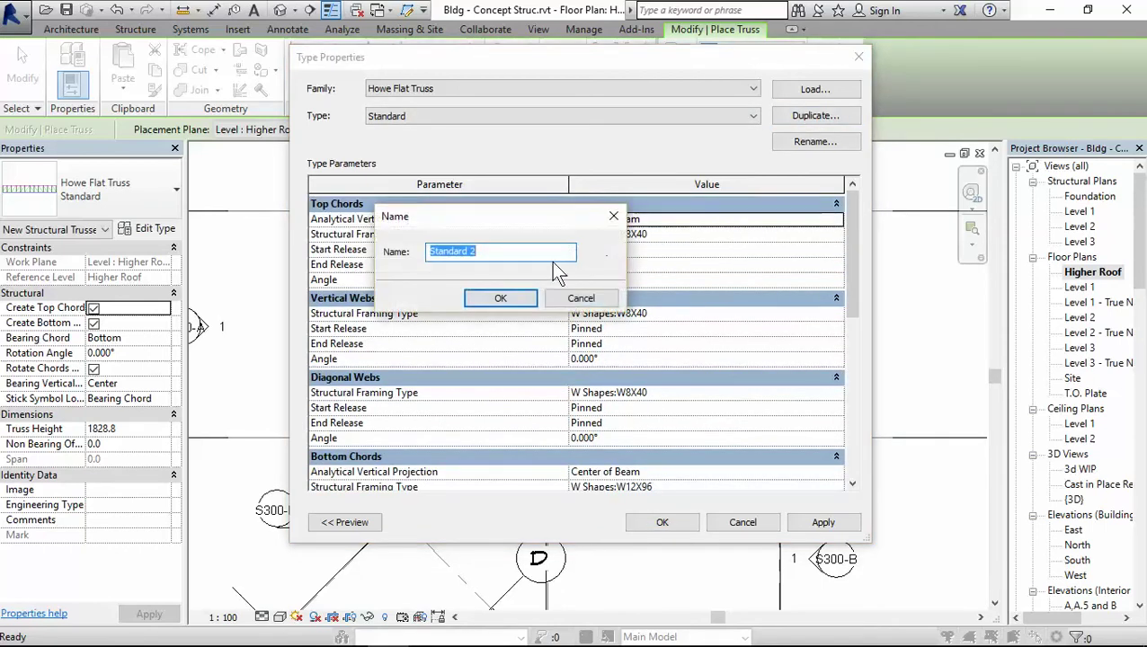
pyautogui.write('Roof Truss')
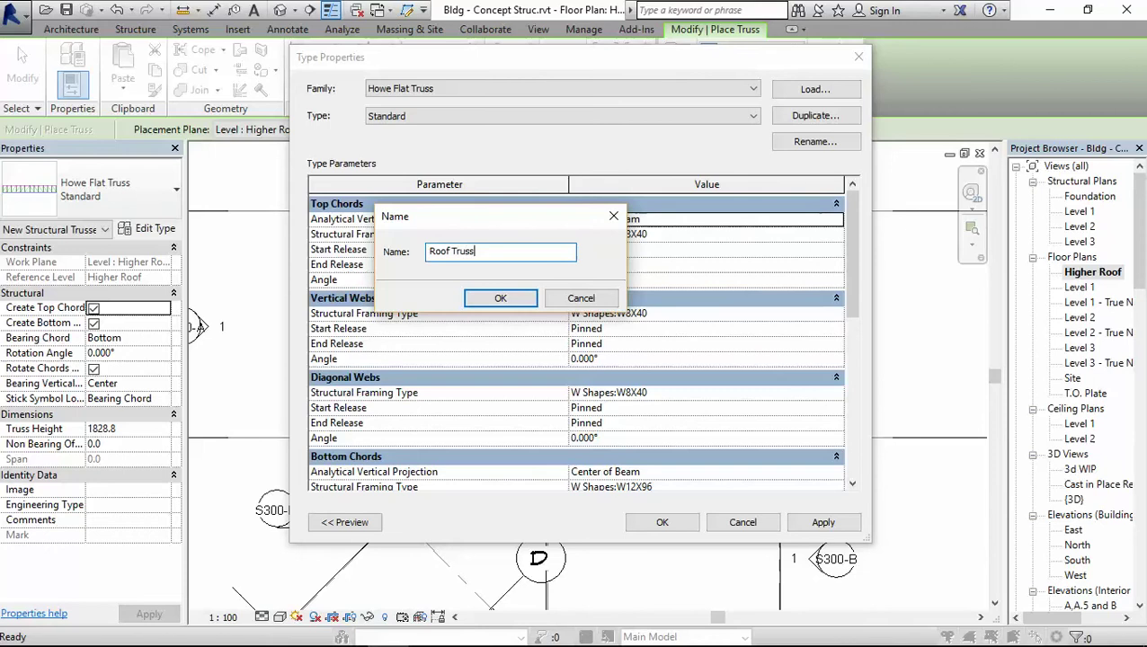
pyautogui.click(501, 299)
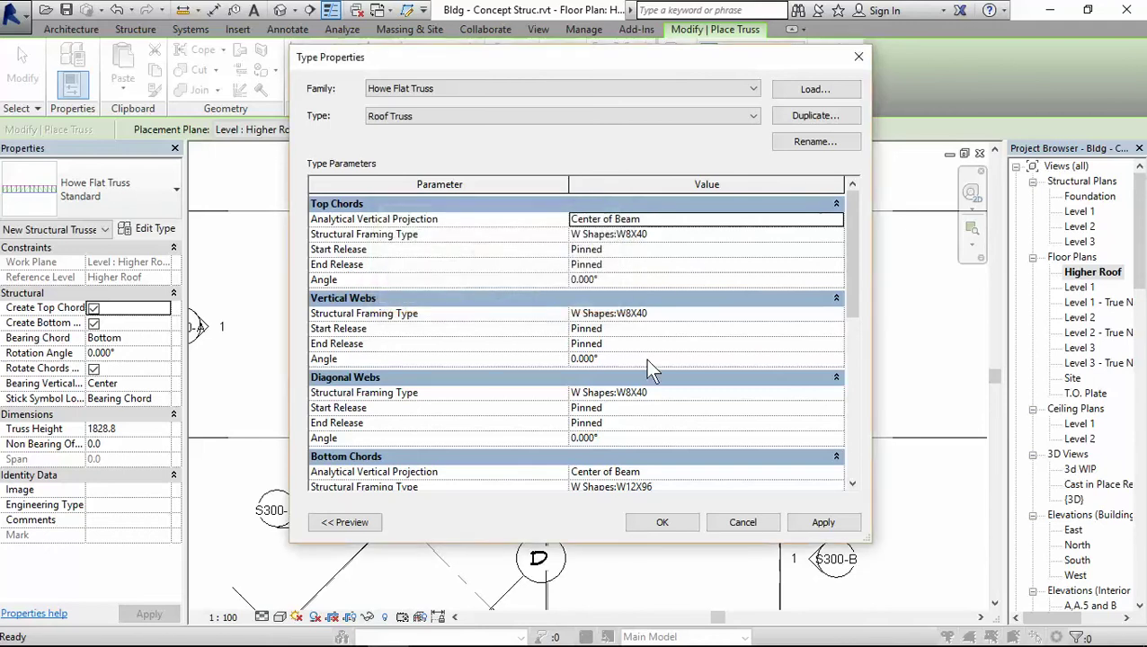
# Step: Check the structural framing types available for the top chords and accept the Roof Truss type
pyautogui.click(655, 233)
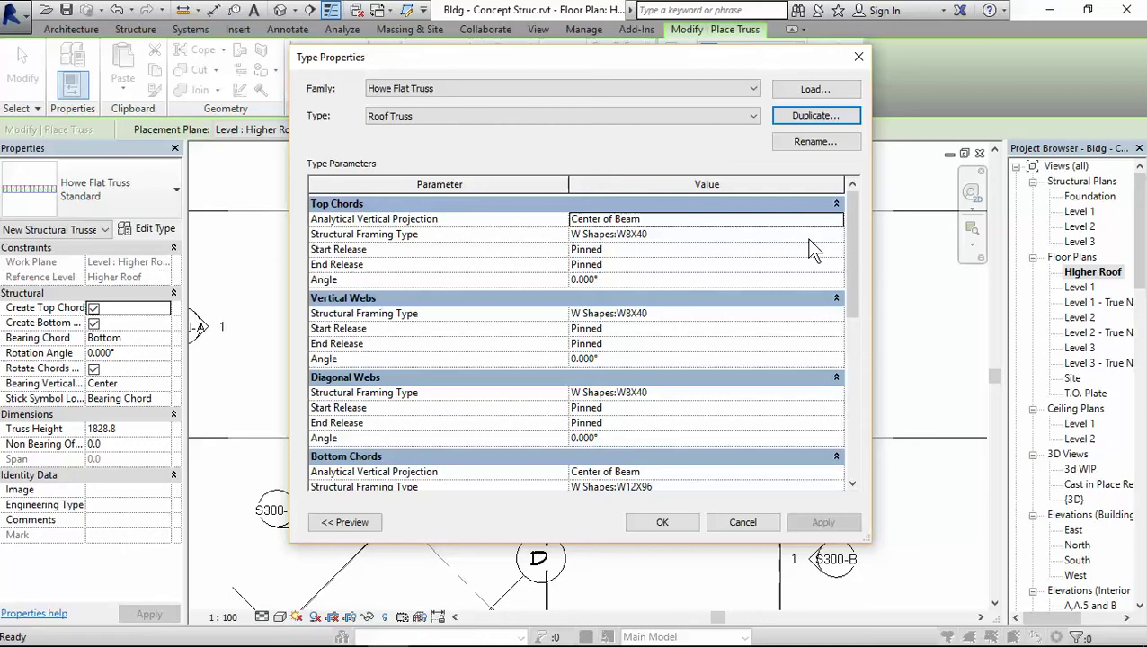
pyautogui.click(837, 235)
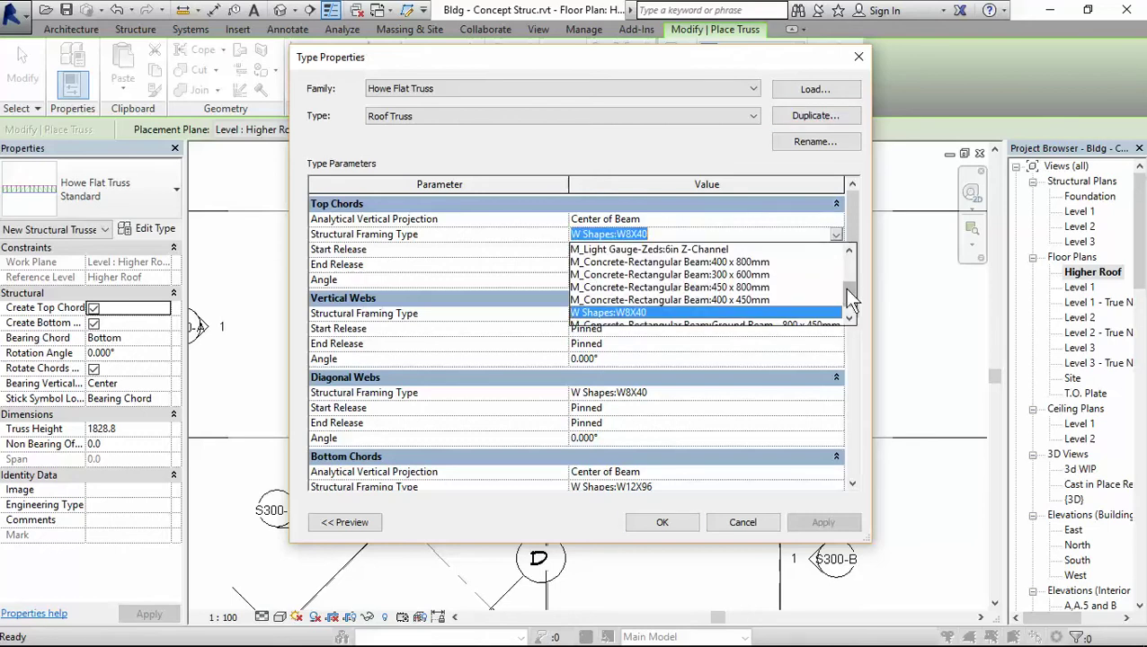
pyautogui.moveTo(847, 290); pyautogui.dragTo(798, 338)
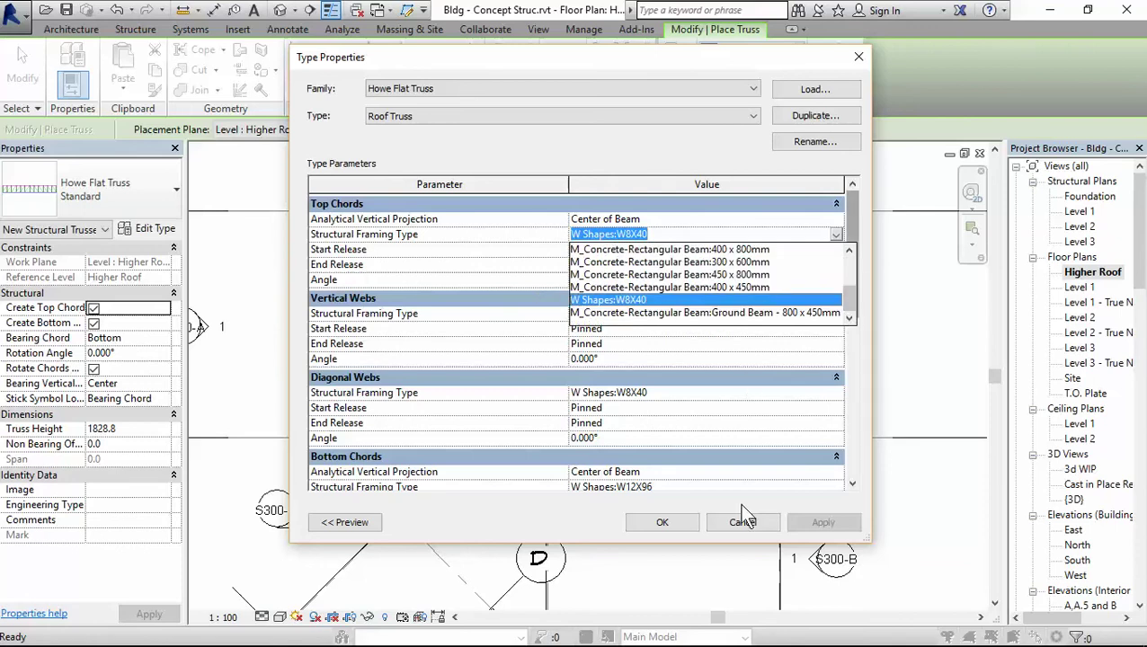
pyautogui.click(675, 523)
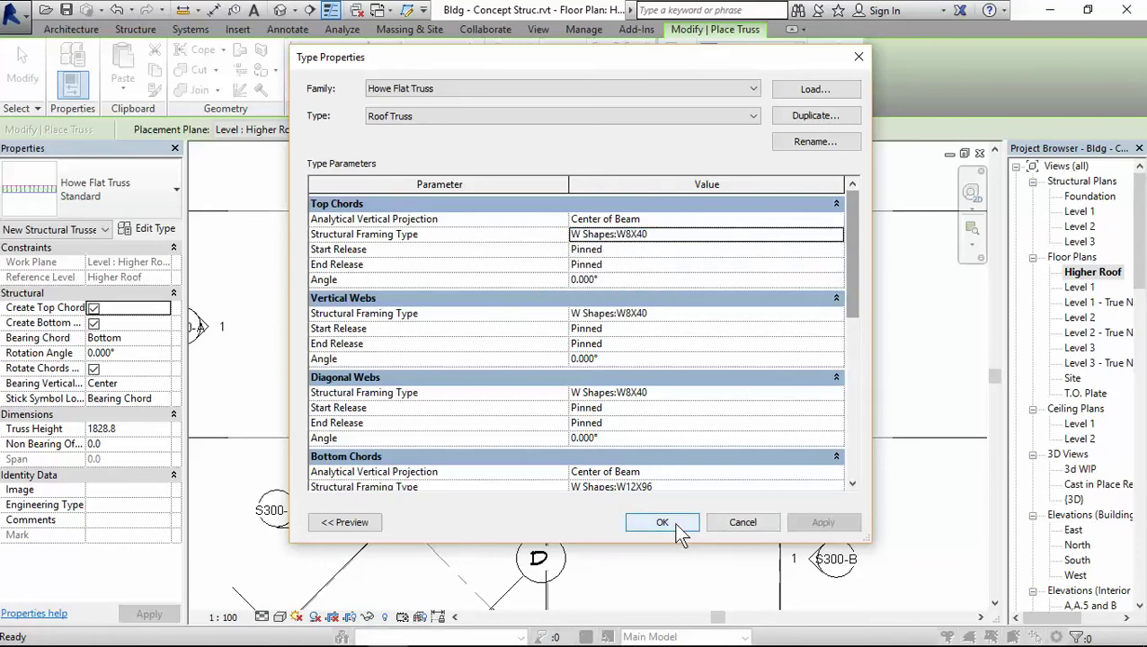
pyautogui.click(674, 522)
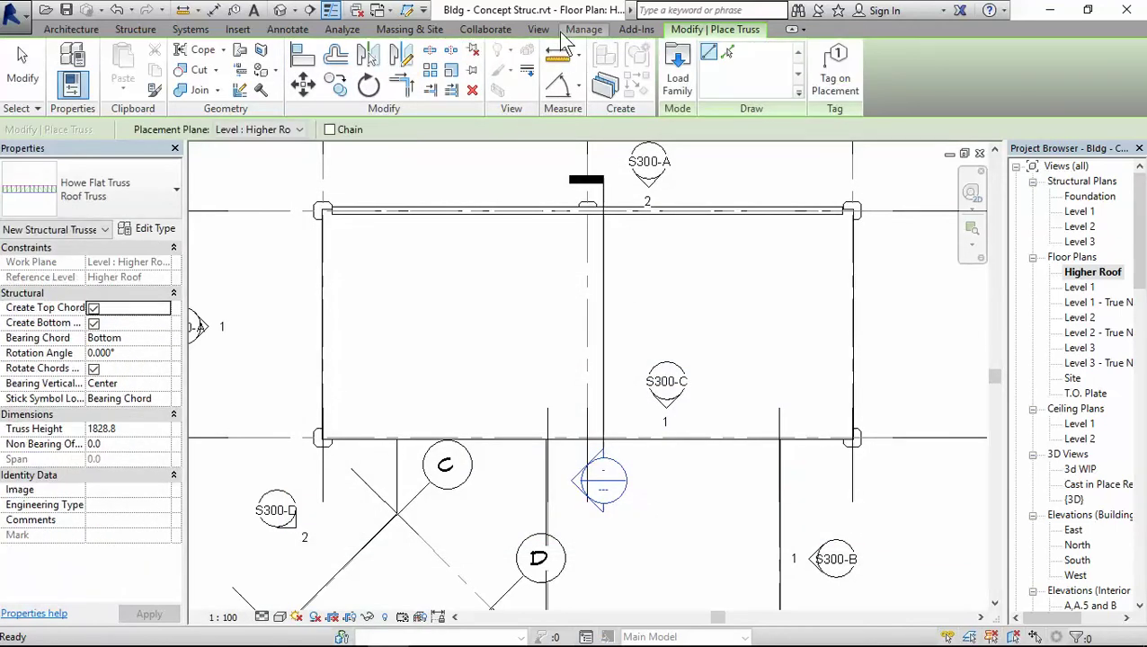
# Step: Choose the HSS-Round Structural Tubing.rfa family from the US Imperial library's Steel framing folder for loading
pyautogui.click(238, 30)
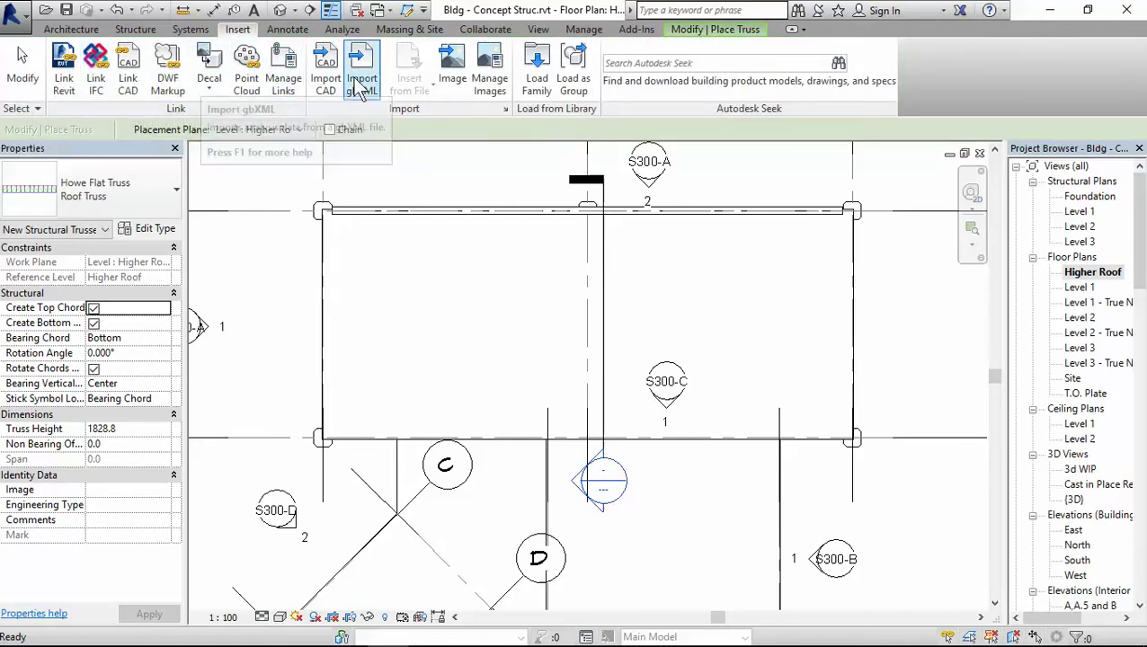
pyautogui.click(537, 71)
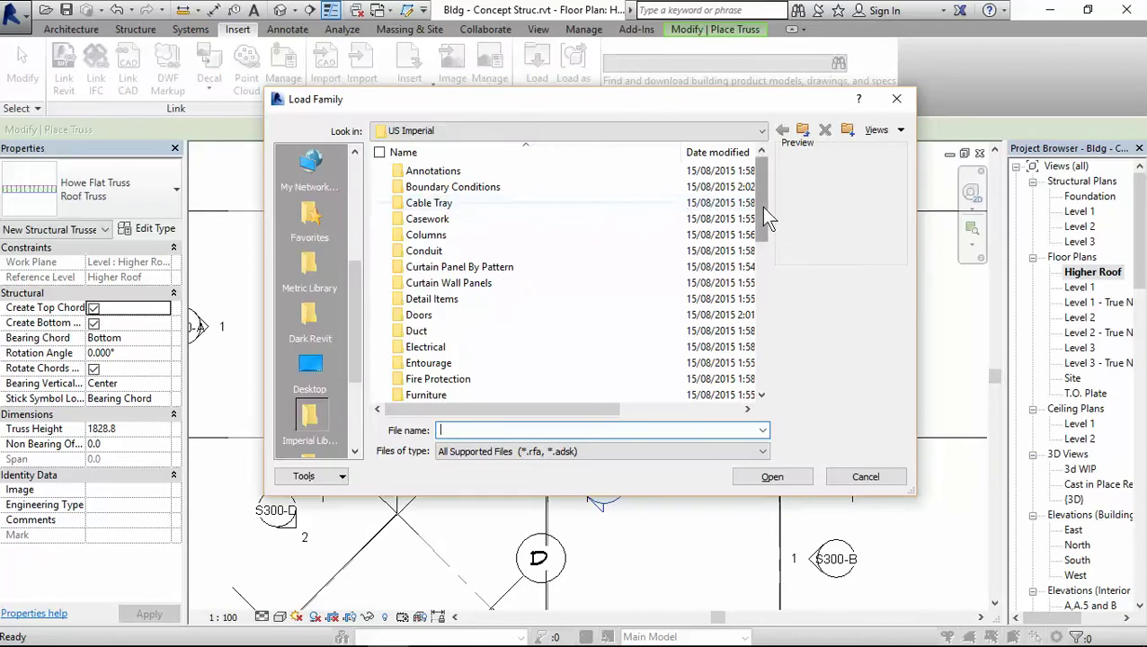
pyautogui.moveTo(766, 211); pyautogui.dragTo(769, 378)
pyautogui.doubleClick(462, 318)
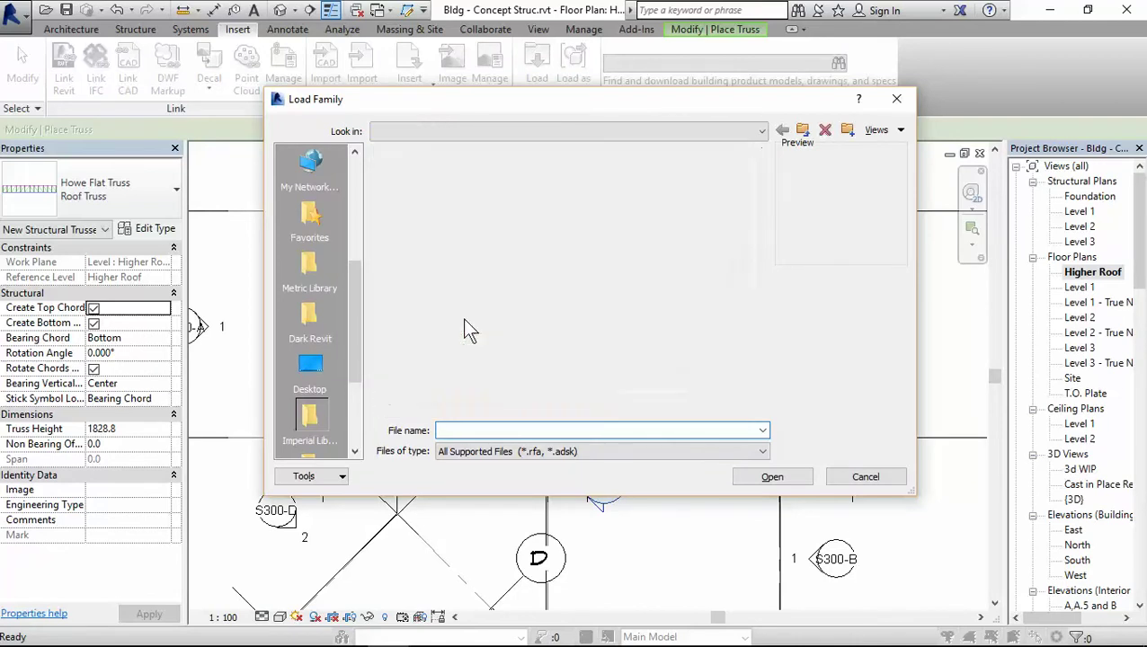
pyautogui.doubleClick(421, 219)
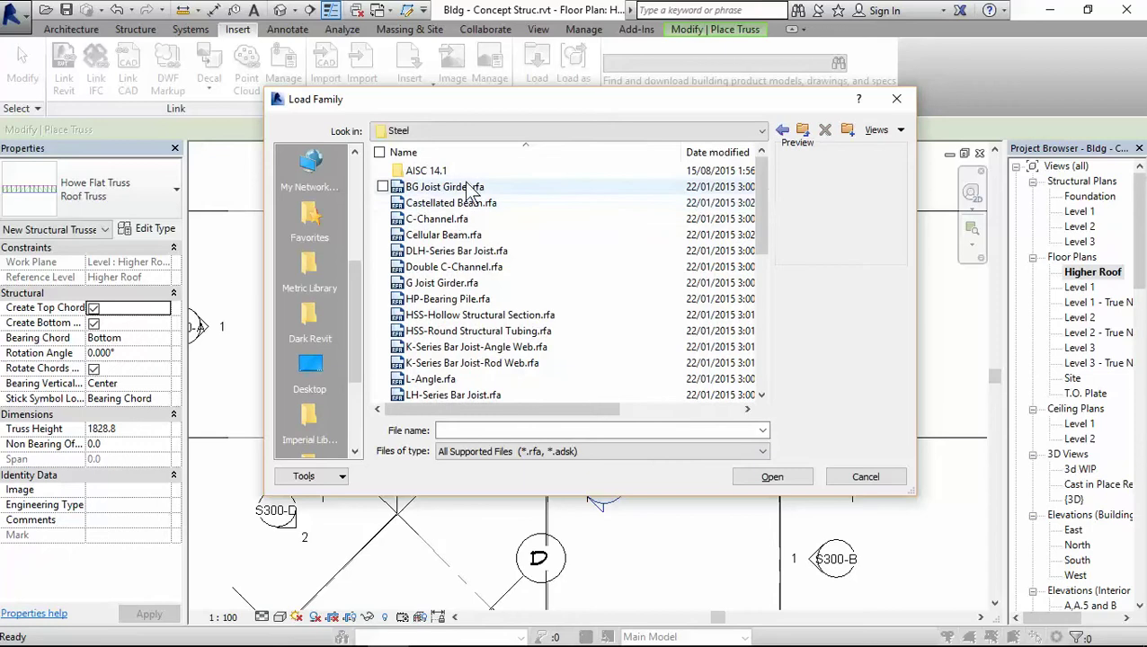
pyautogui.click(454, 314)
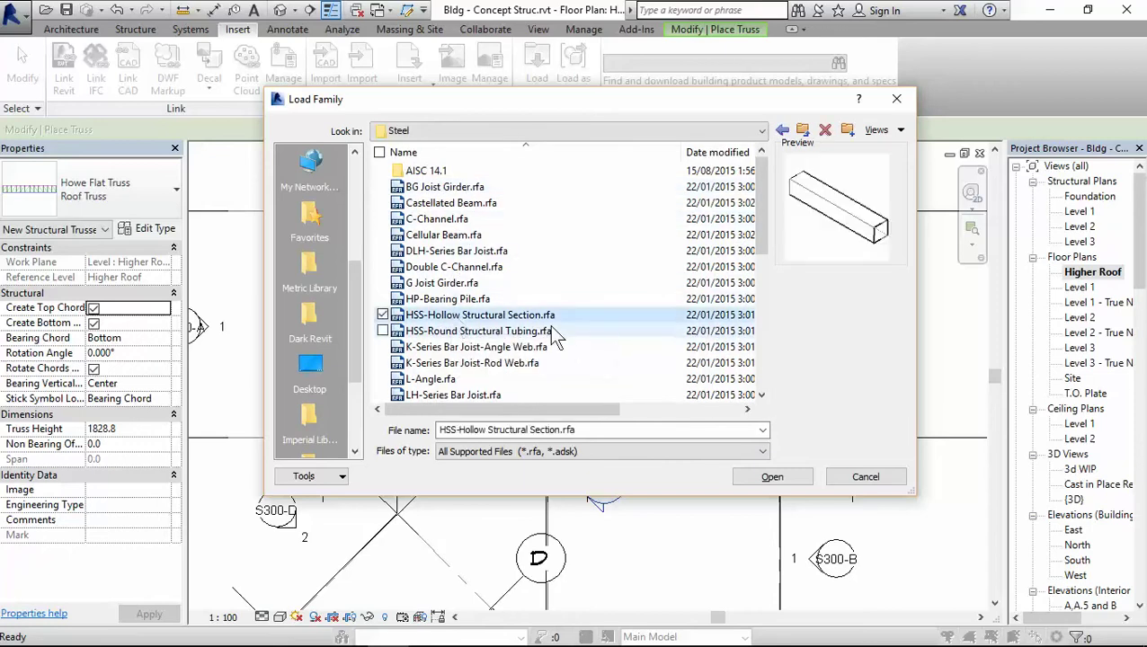
pyautogui.click(484, 332)
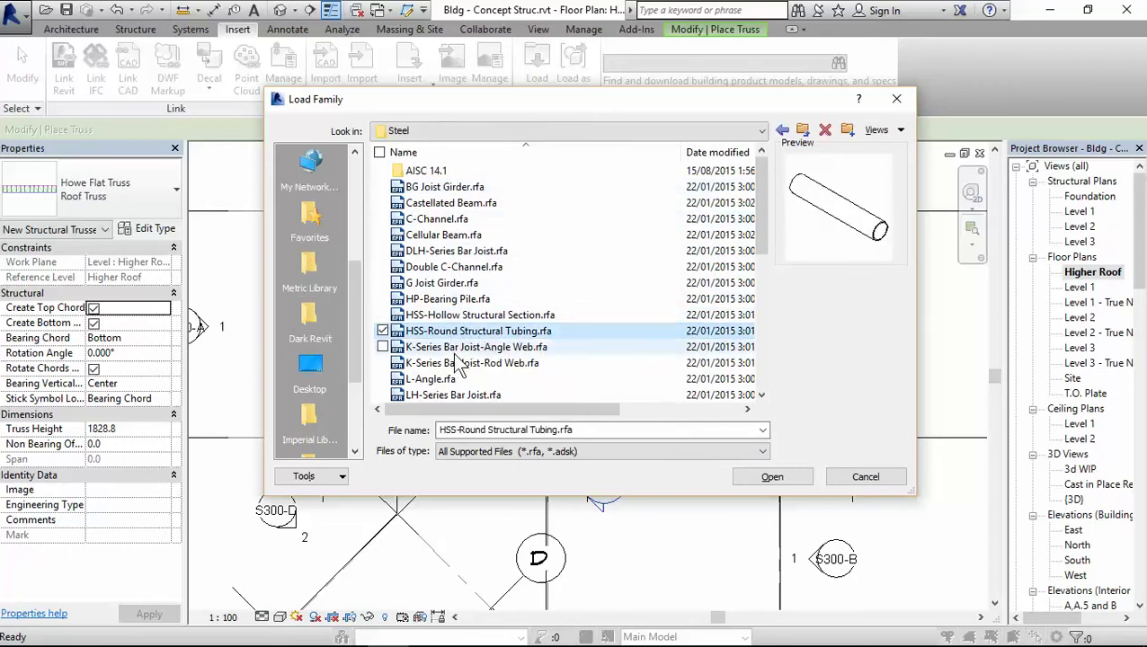
pyautogui.click(799, 476)
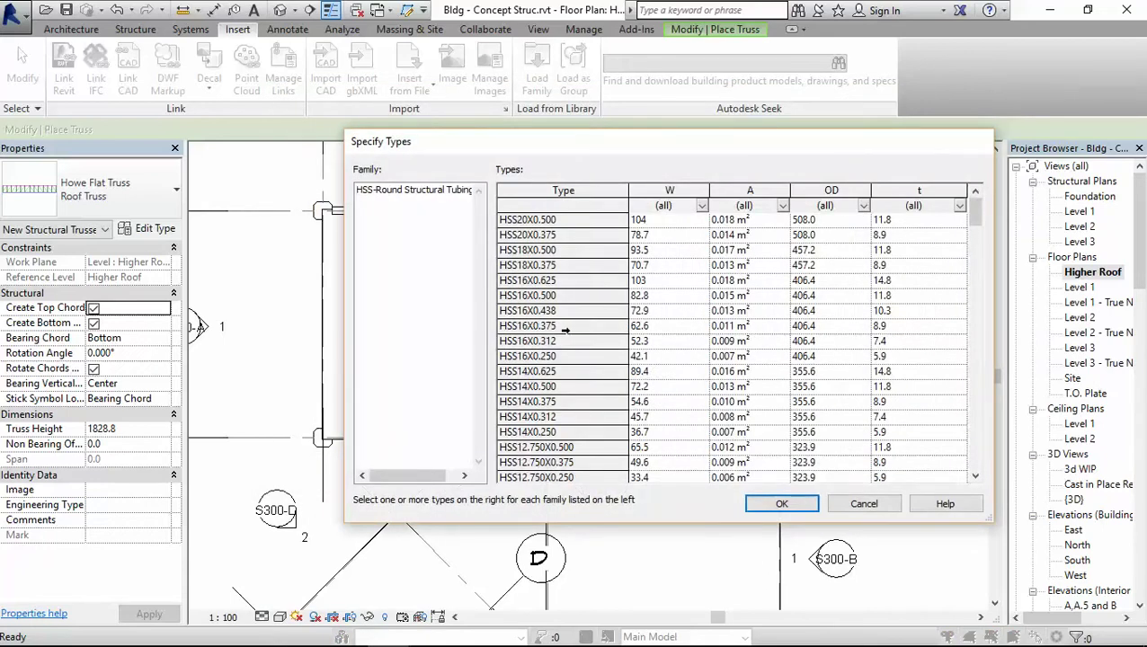
# Step: Try to load a 76.2 mm diameter HSS-Round Structural Tubing type from within the truss placement command, and leave the command
pyautogui.moveTo(980, 209); pyautogui.dragTo(988, 420)
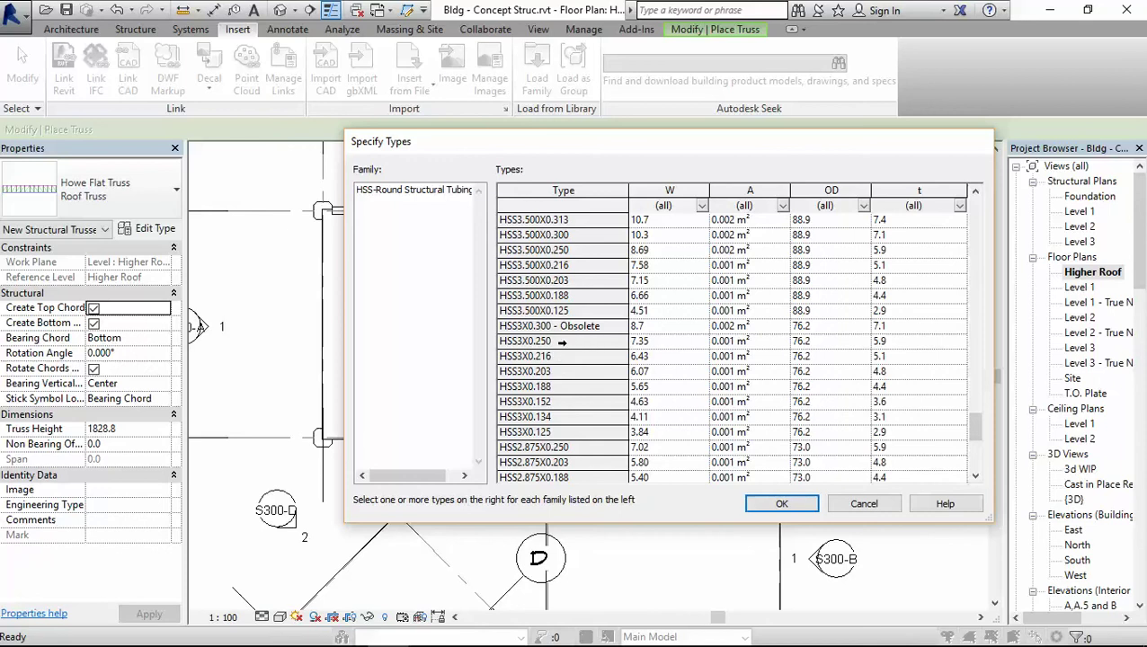
pyautogui.click(537, 343)
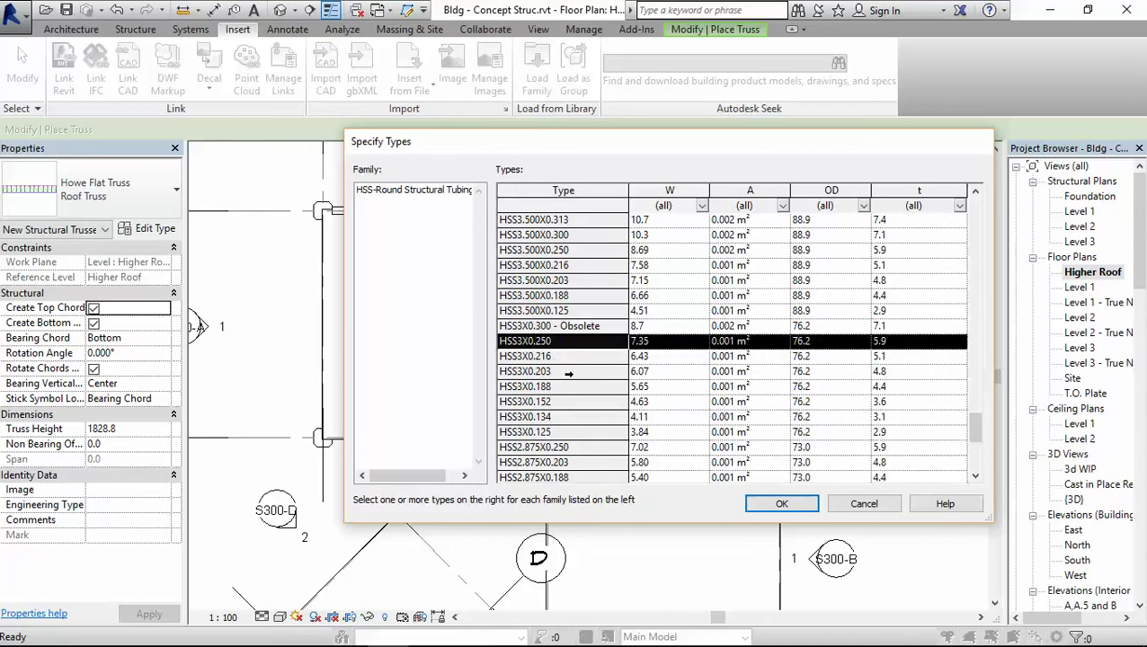
pyautogui.scroll(-3, 568, 376)
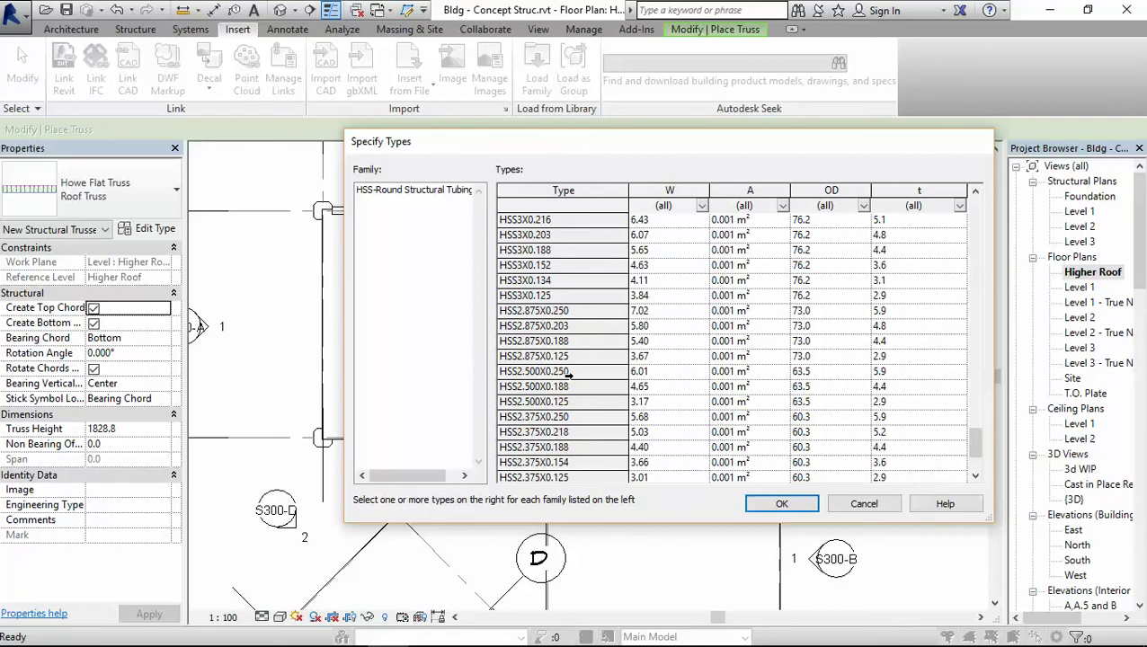
pyautogui.click(510, 372)
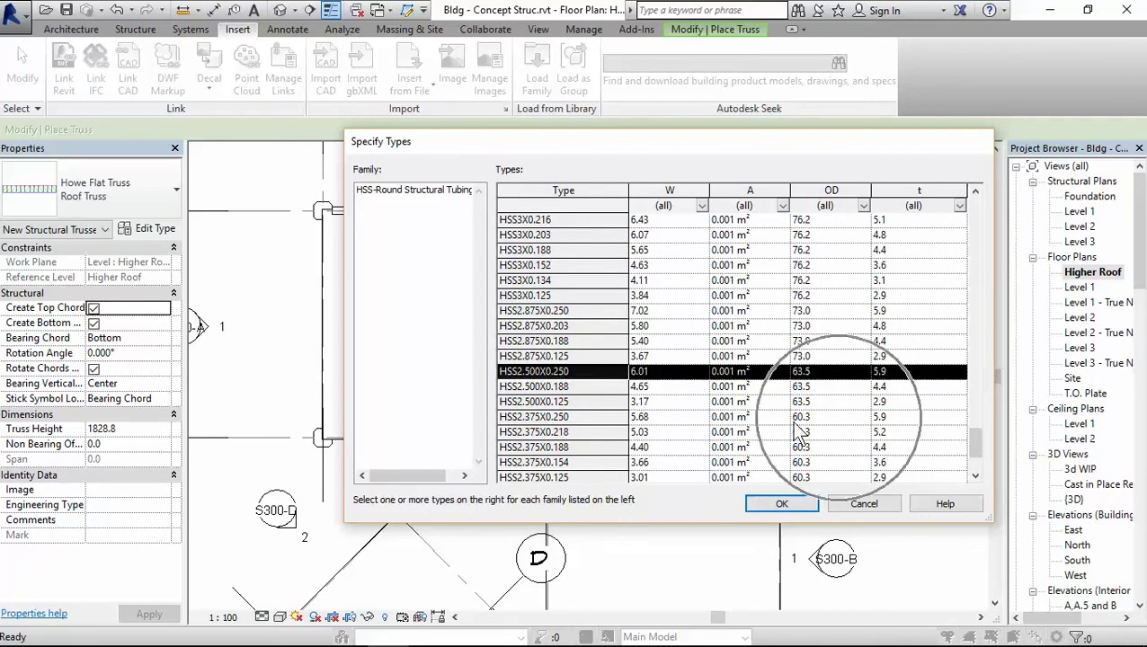
pyautogui.scroll(3, 542, 385)
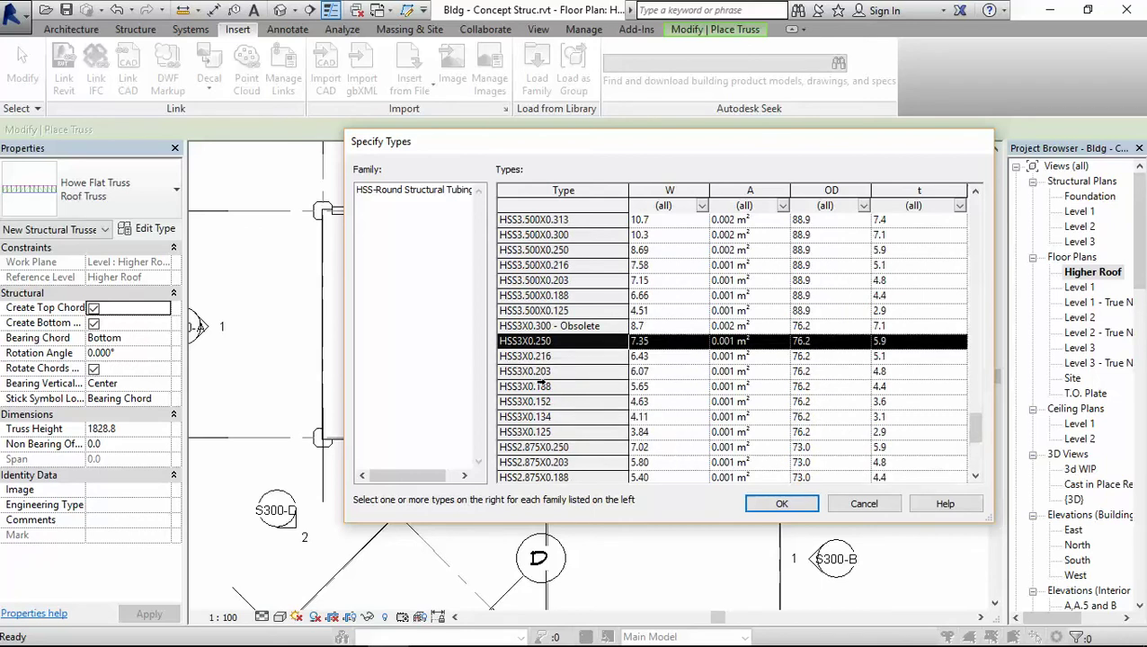
pyautogui.click(599, 415)
pyautogui.scroll(-3, 594, 404)
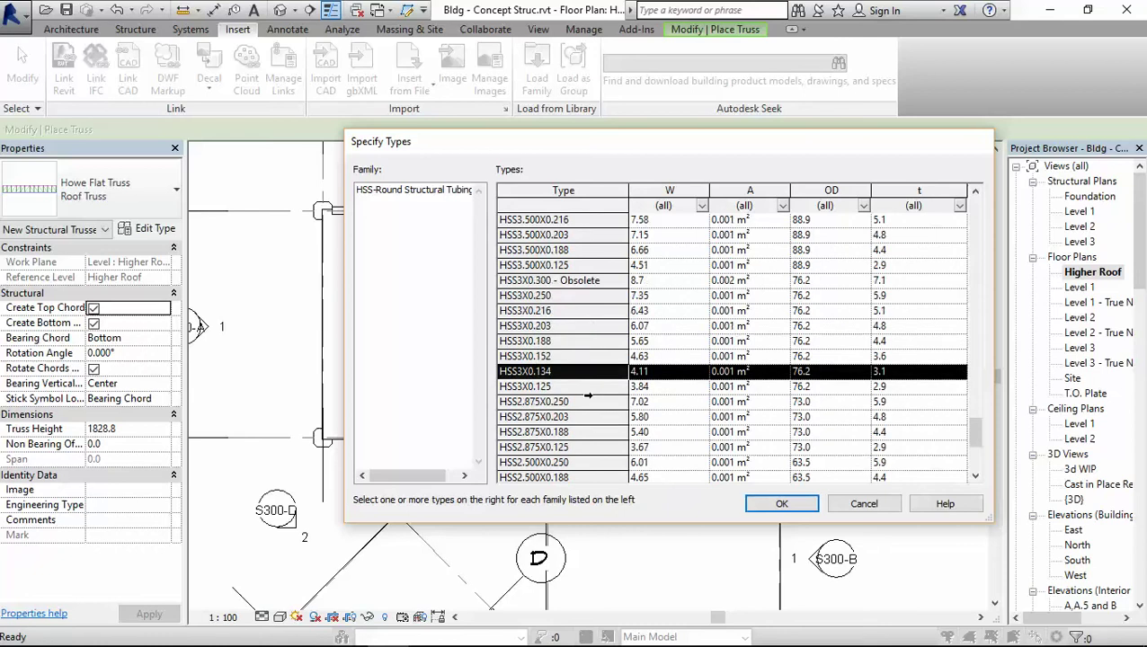
pyautogui.scroll(3, 574, 357)
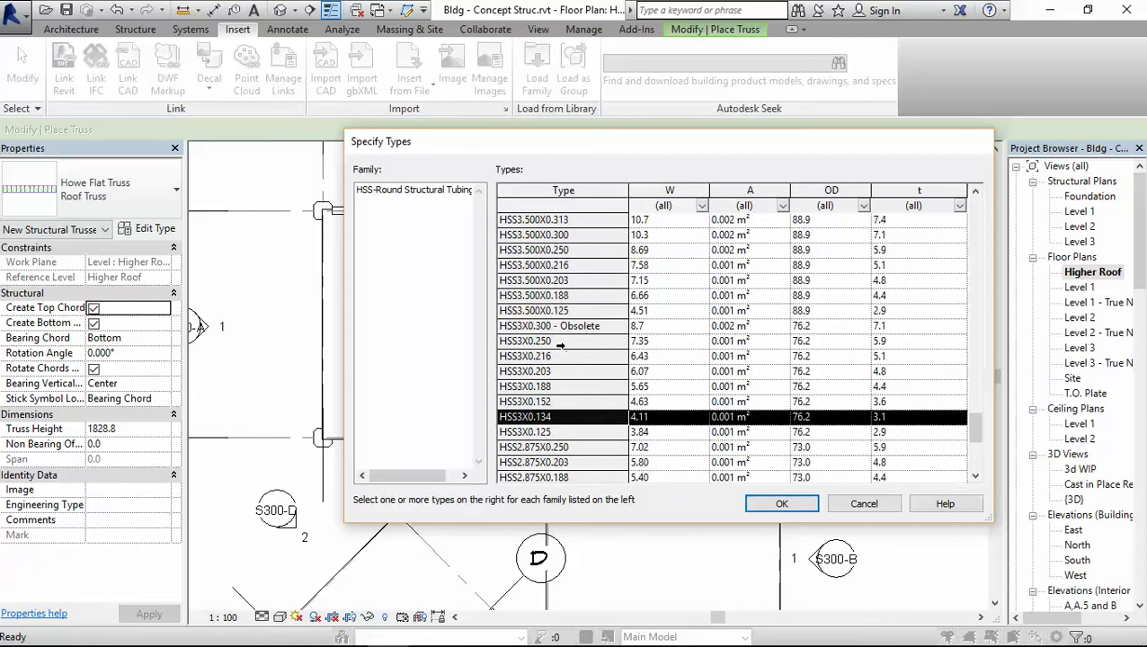
pyautogui.click(780, 504)
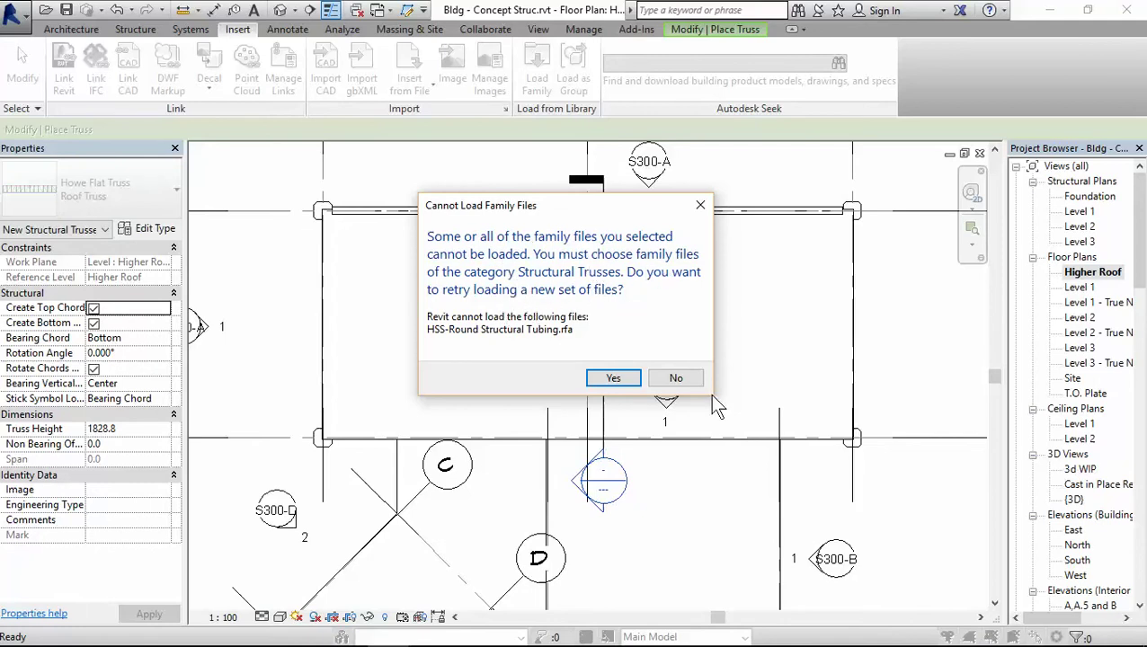
pyautogui.click(676, 379)
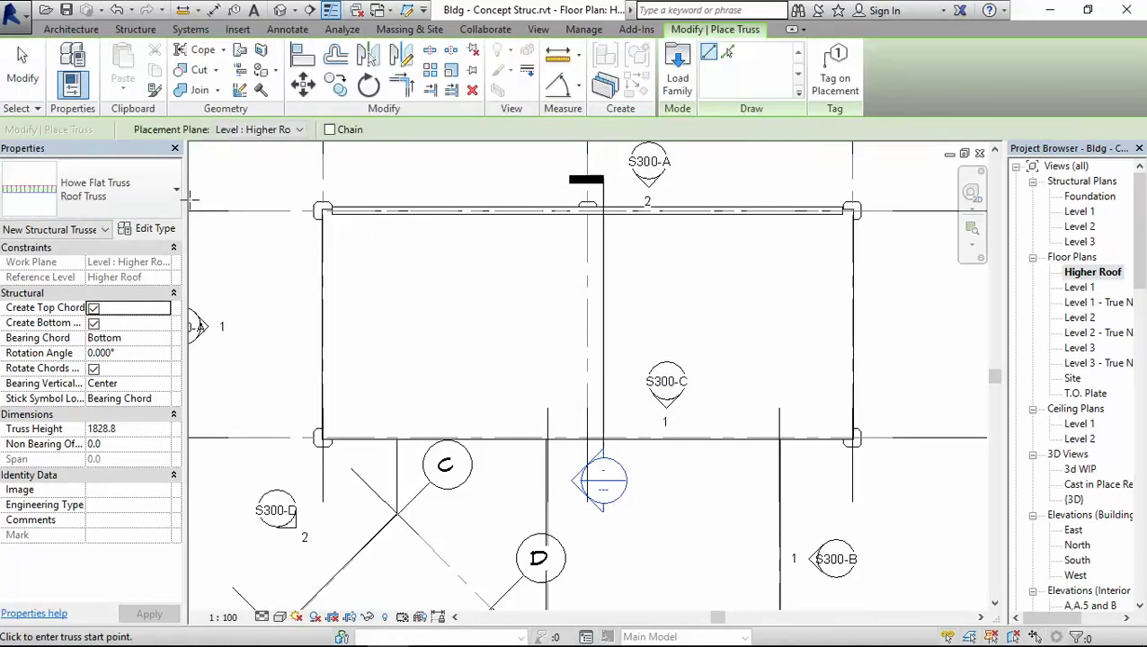
pyautogui.click(20, 70)
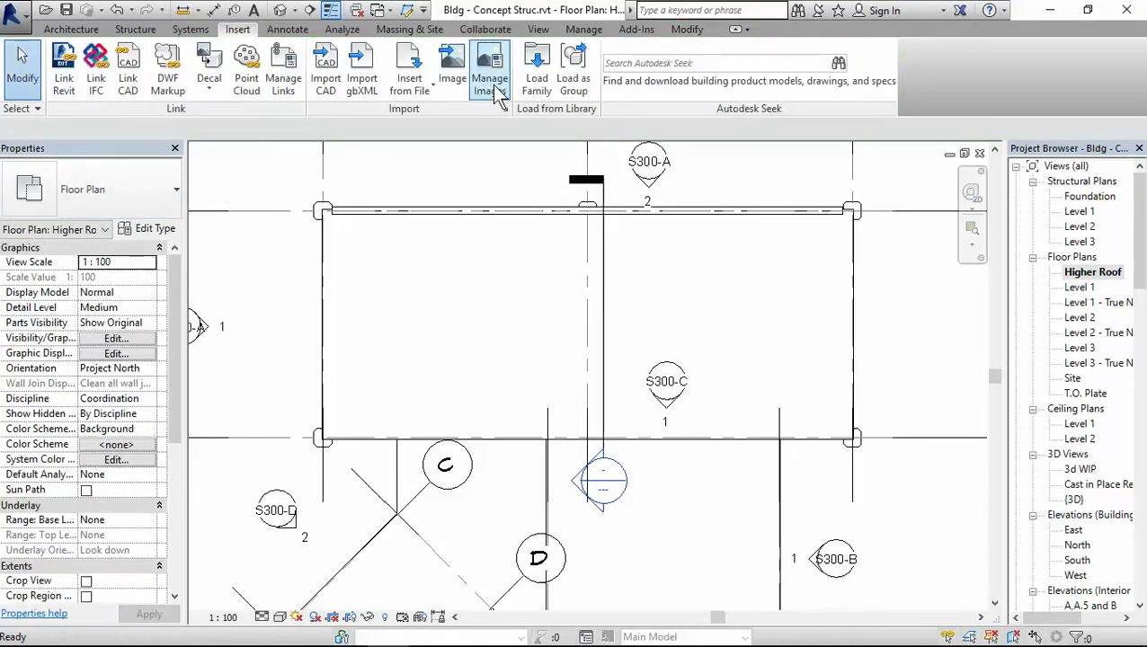
# Step: Load the HSS-Round Structural Tubing.rfa family from the US Imperial library's Structural Framing, Steel folder as a general project family
pyautogui.click(536, 83)
pyautogui.click(486, 284)
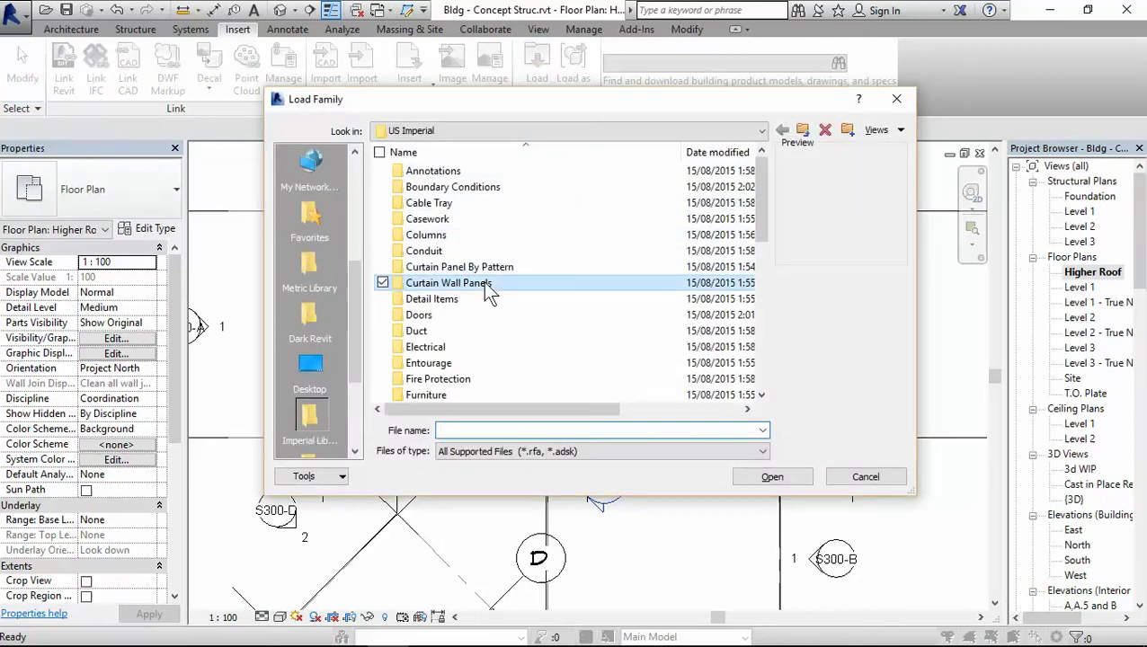
pyautogui.scroll(-8, 484, 282)
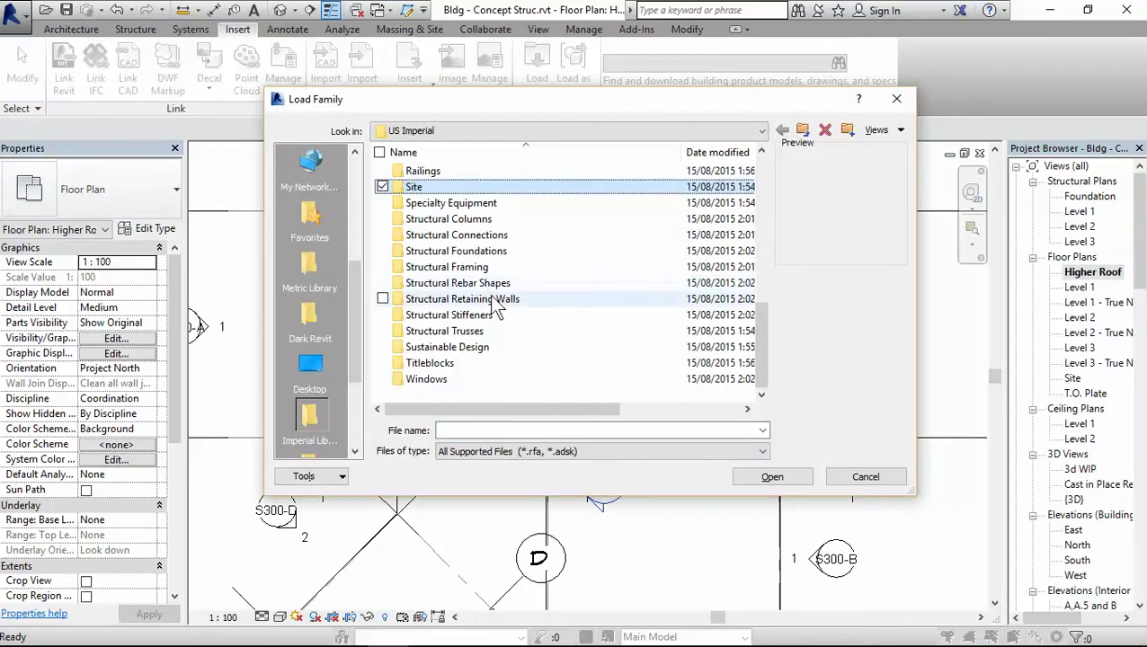
pyautogui.doubleClick(447, 267)
pyautogui.doubleClick(434, 220)
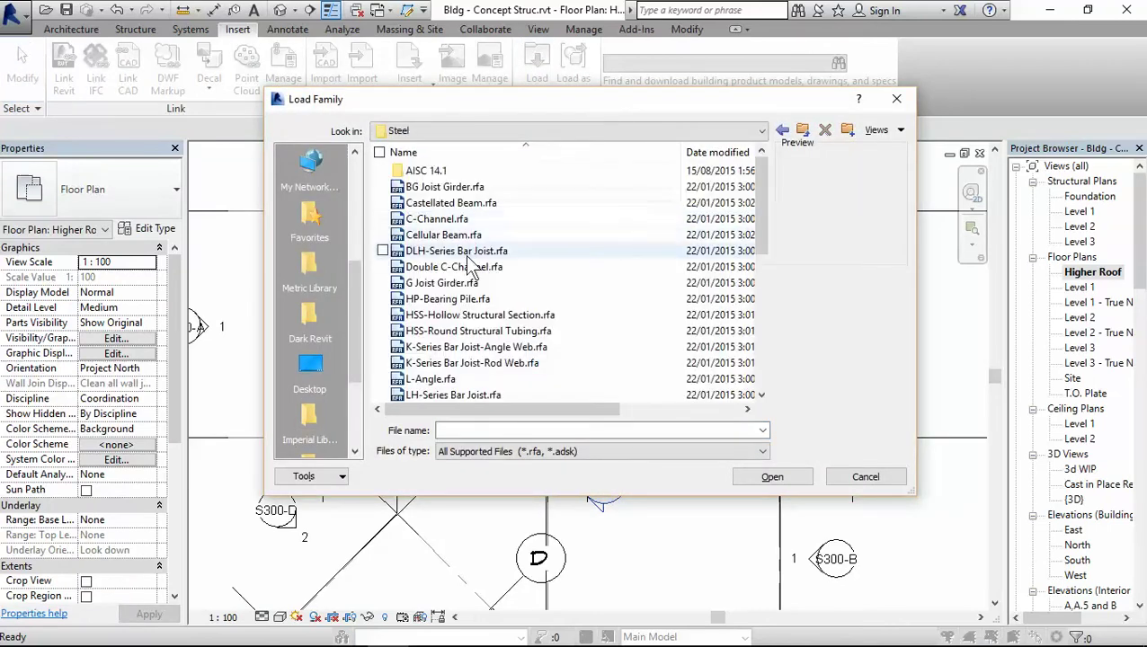
pyautogui.doubleClick(479, 331)
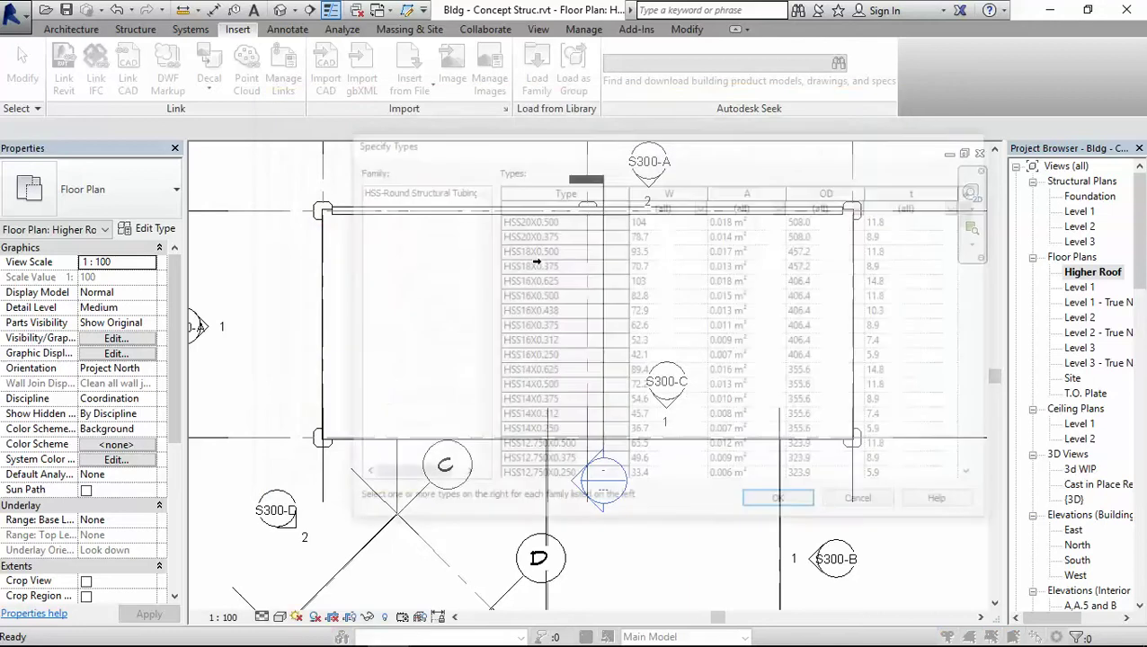
# Step: Pick the HSS3X0.250 type of the round structural tubing family and load it into the project
pyautogui.click(543, 311)
pyautogui.scroll(-20, 553, 310)
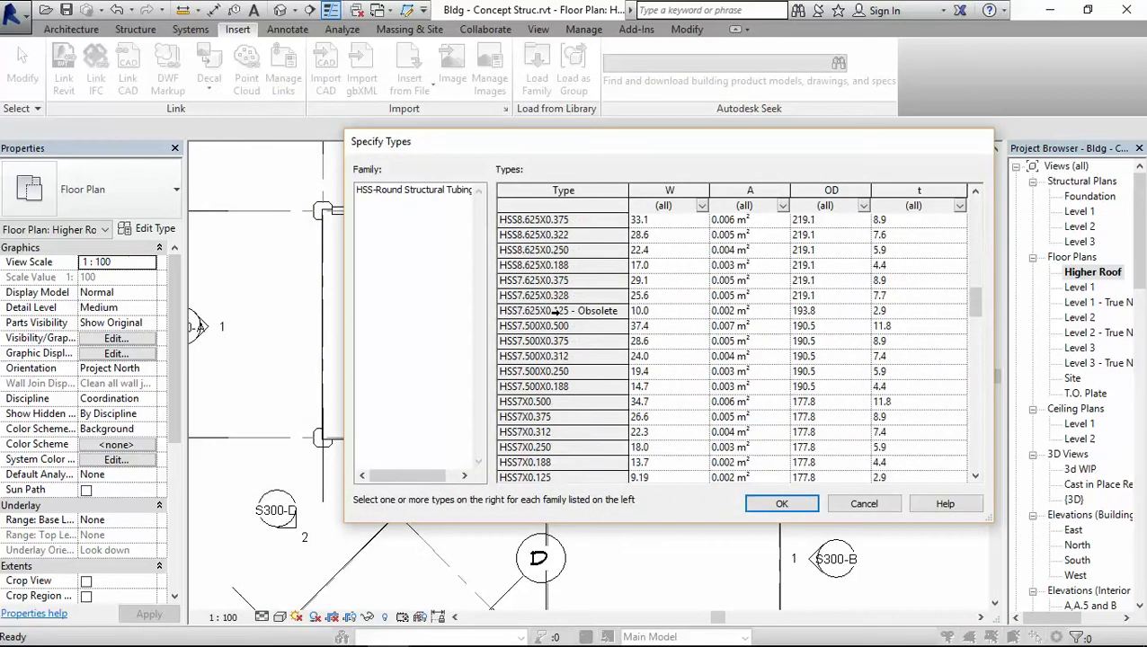
pyautogui.scroll(-12, 565, 310)
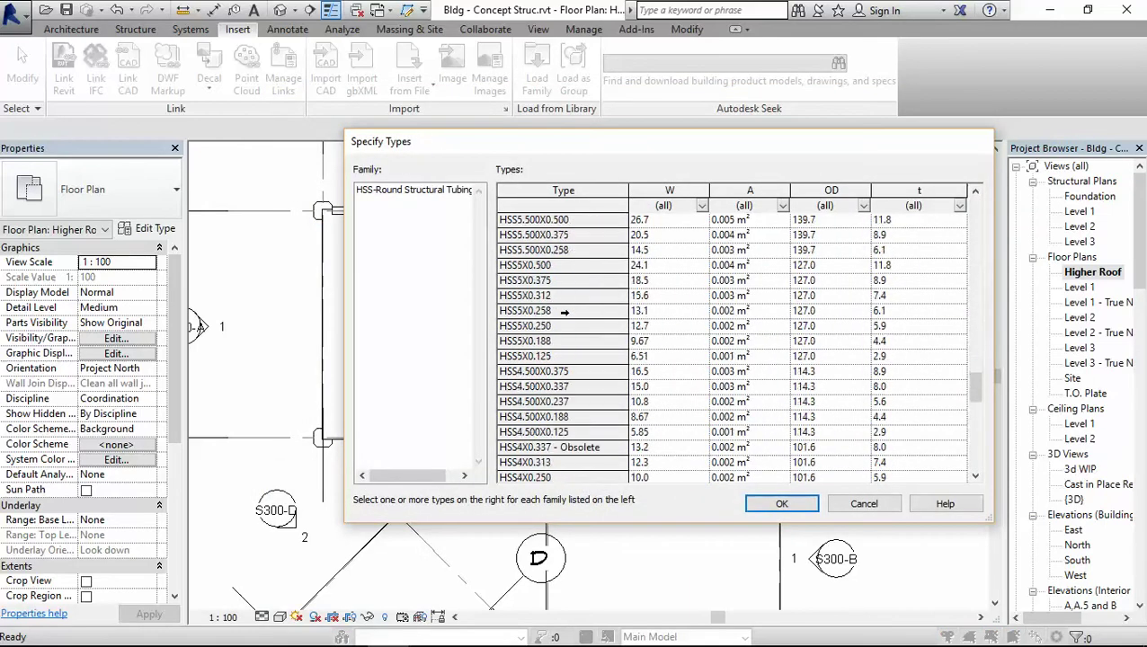
pyautogui.scroll(-9, 557, 319)
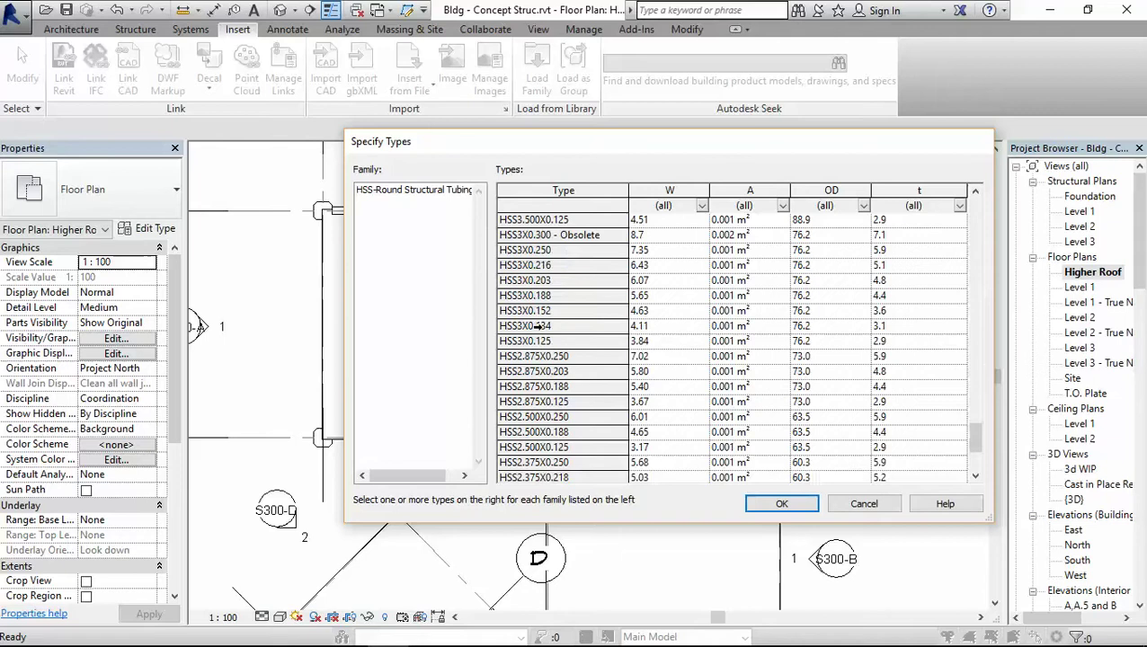
pyautogui.click(537, 250)
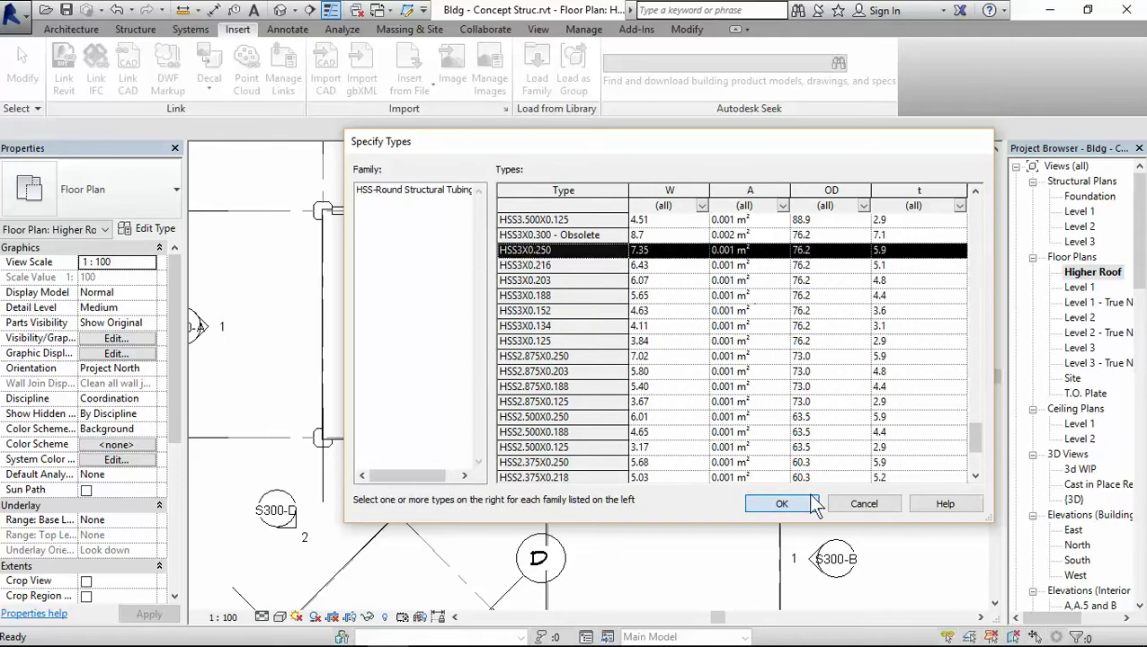
pyautogui.click(796, 503)
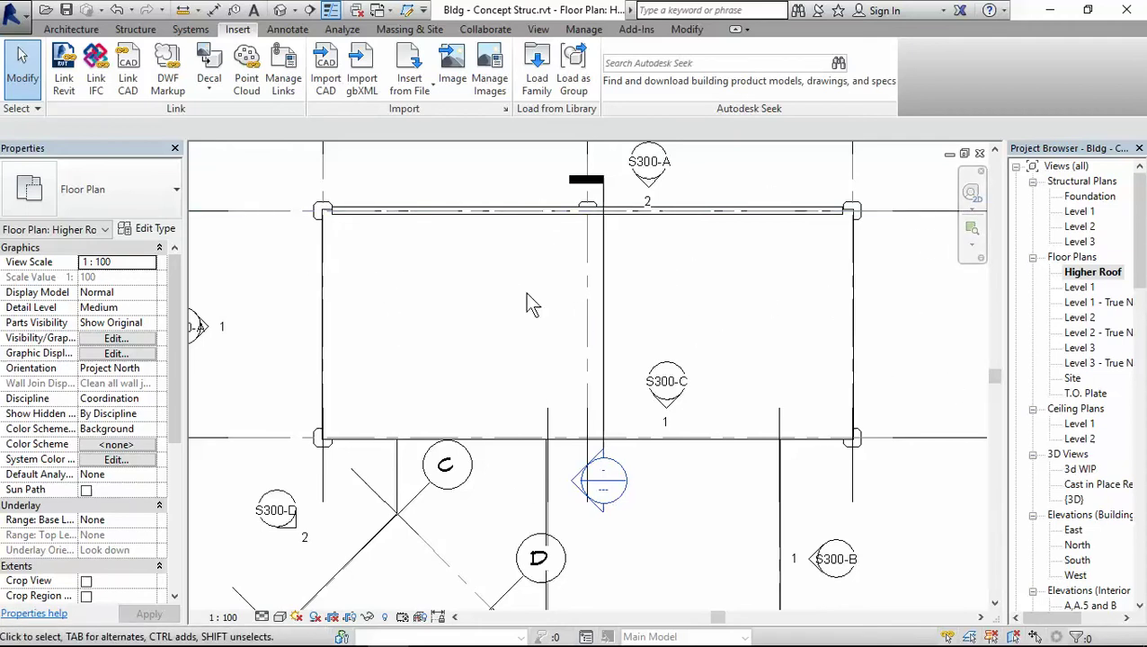
# Step: Tile the Higher Roof floor plan and the 3d WIP view side by side, framing the roof area in both
pyautogui.press('w')
pyautogui.press('t')
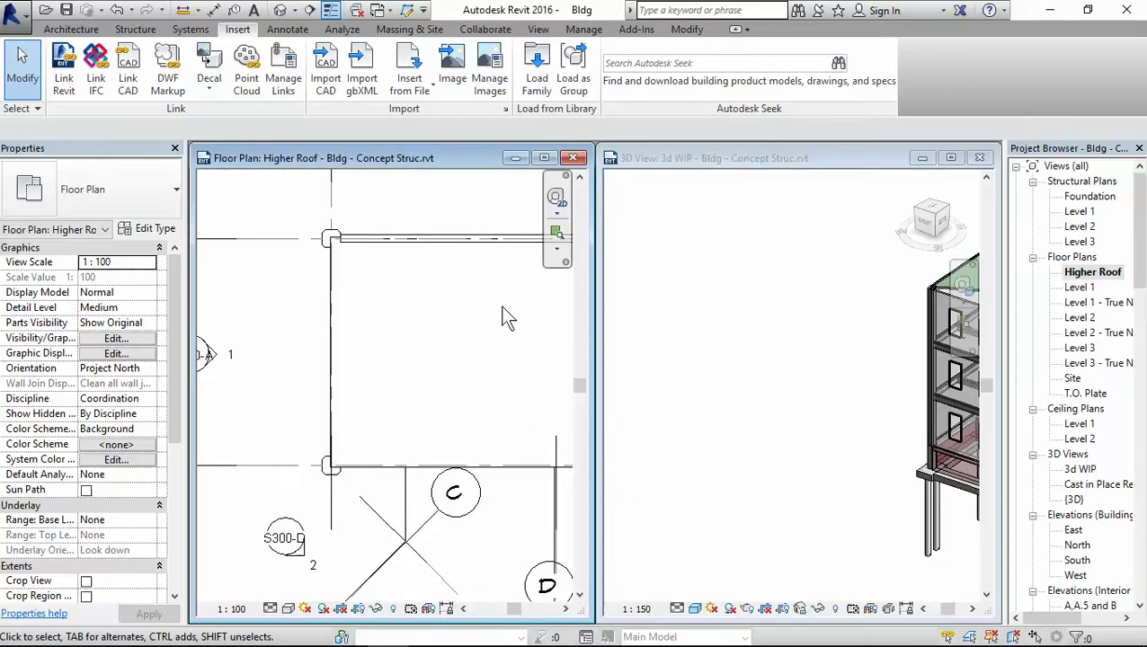
pyautogui.scroll(-3, 760, 327)
pyautogui.scroll(1, 823, 422)
pyautogui.click(773, 385)
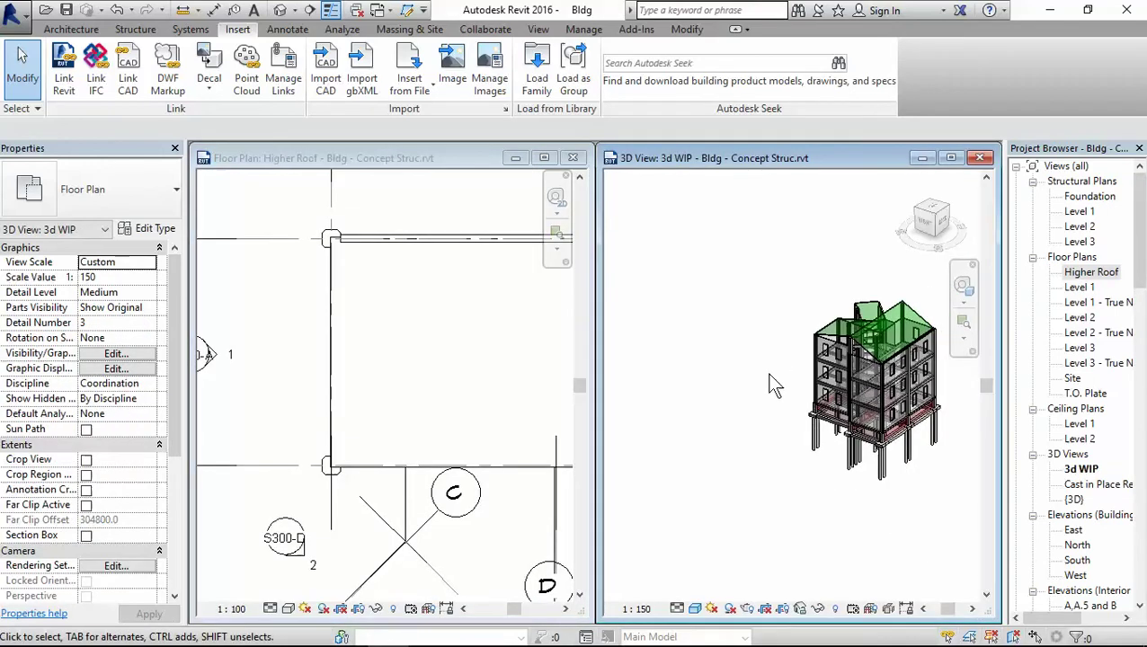
pyautogui.moveTo(773, 385); pyautogui.dragTo(794, 389, button='middle')
pyautogui.scroll(4, 827, 322)
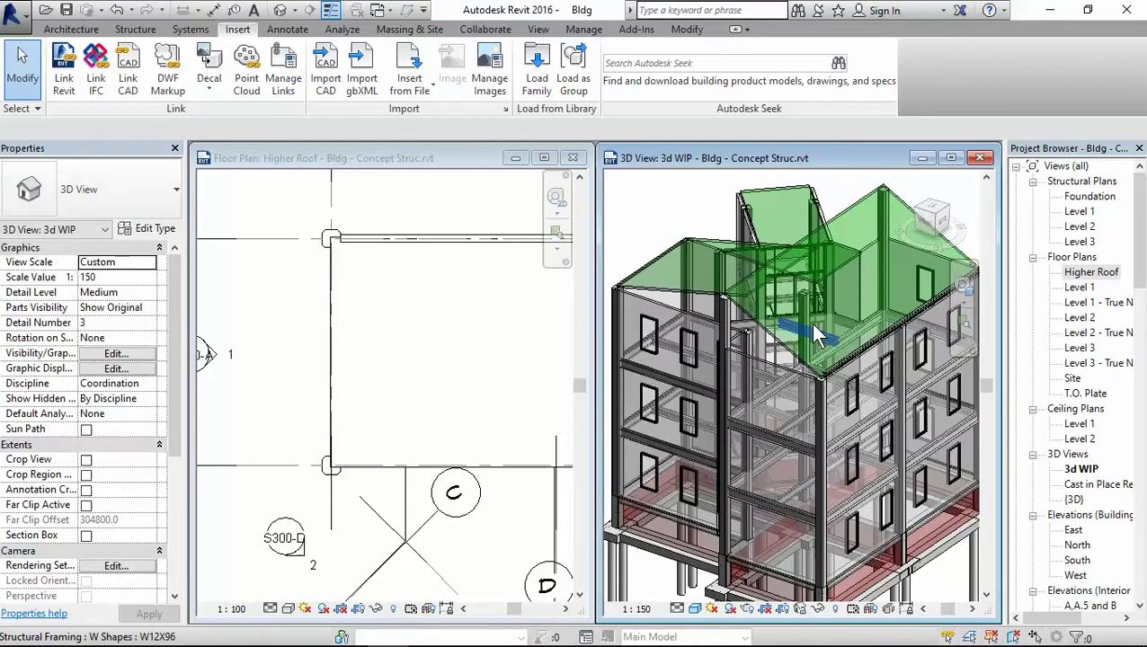
pyautogui.scroll(3, 815, 328)
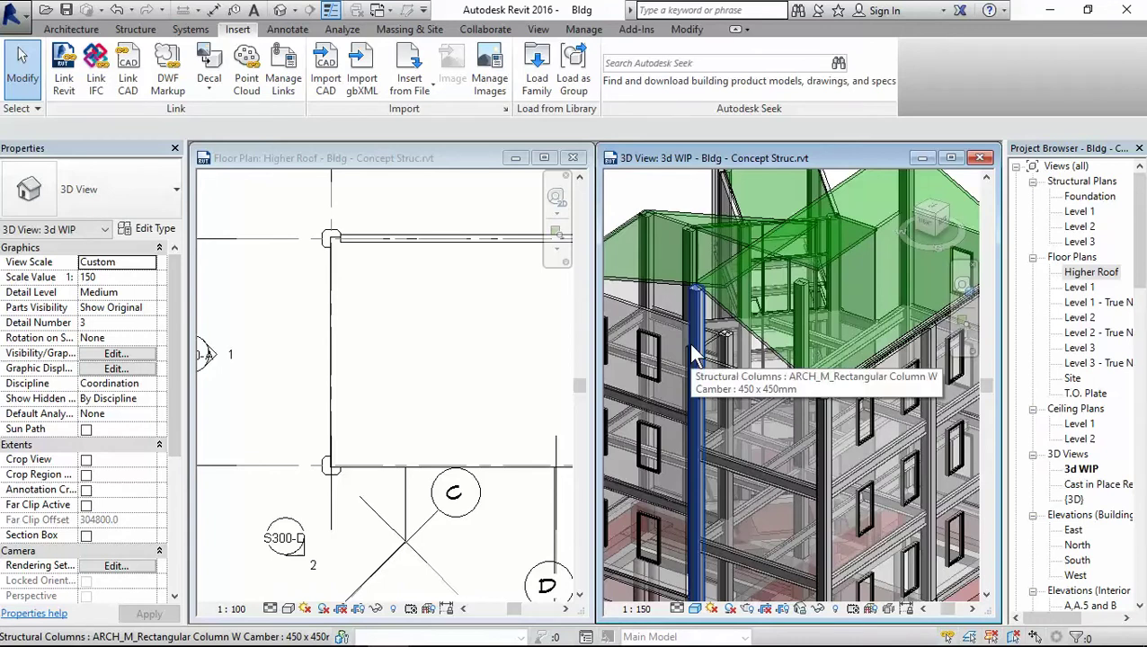
pyautogui.scroll(-5, 688, 341)
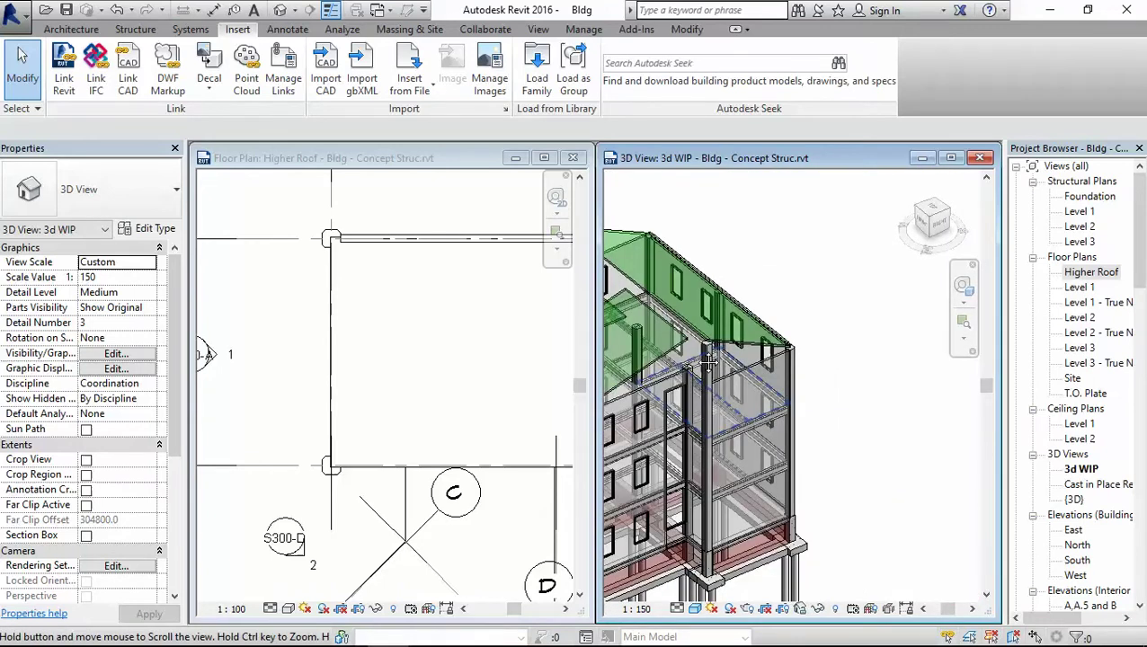
pyautogui.scroll(5, 710, 359)
pyautogui.click(438, 206)
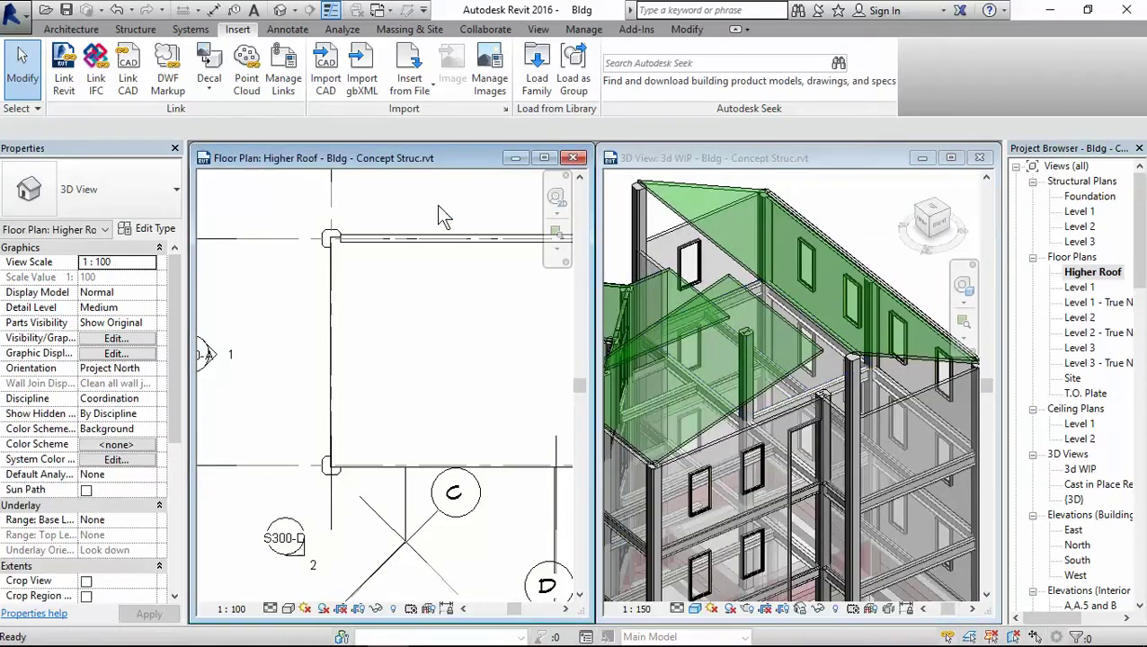
pyautogui.scroll(-2, 437, 280)
pyautogui.moveTo(495, 358); pyautogui.dragTo(368, 360, button='middle')
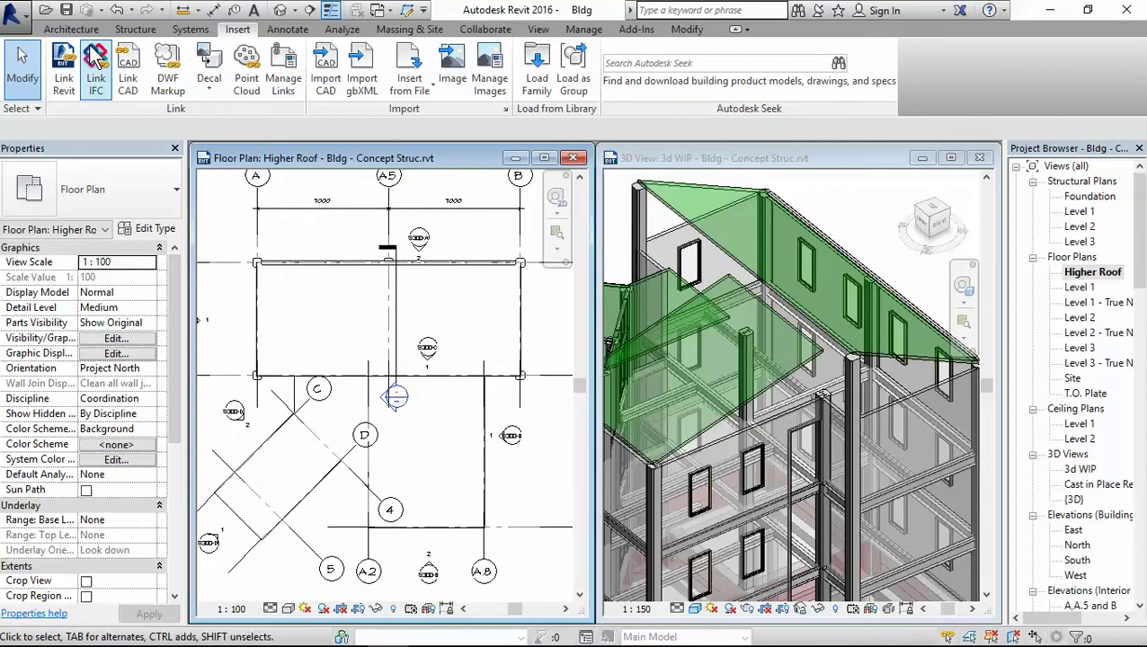
# Step: Start placing a Roof Truss and set its top chords' structural framing type to HSS-Round Structural Tubing:HSS3X0.250
pyautogui.click(135, 29)
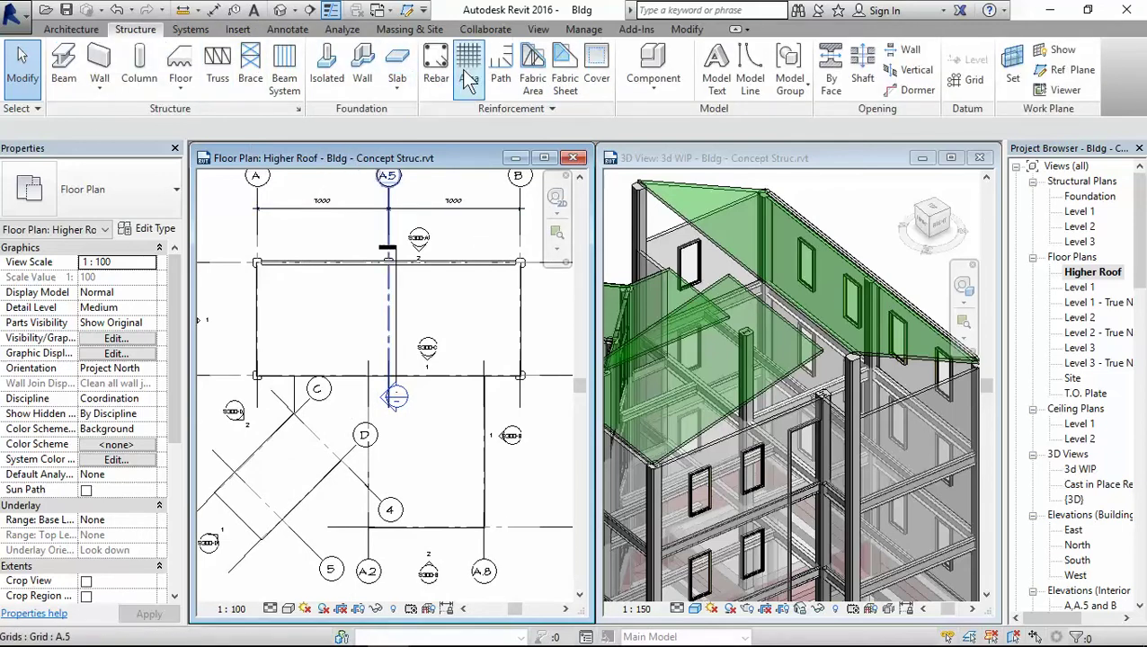
pyautogui.click(228, 73)
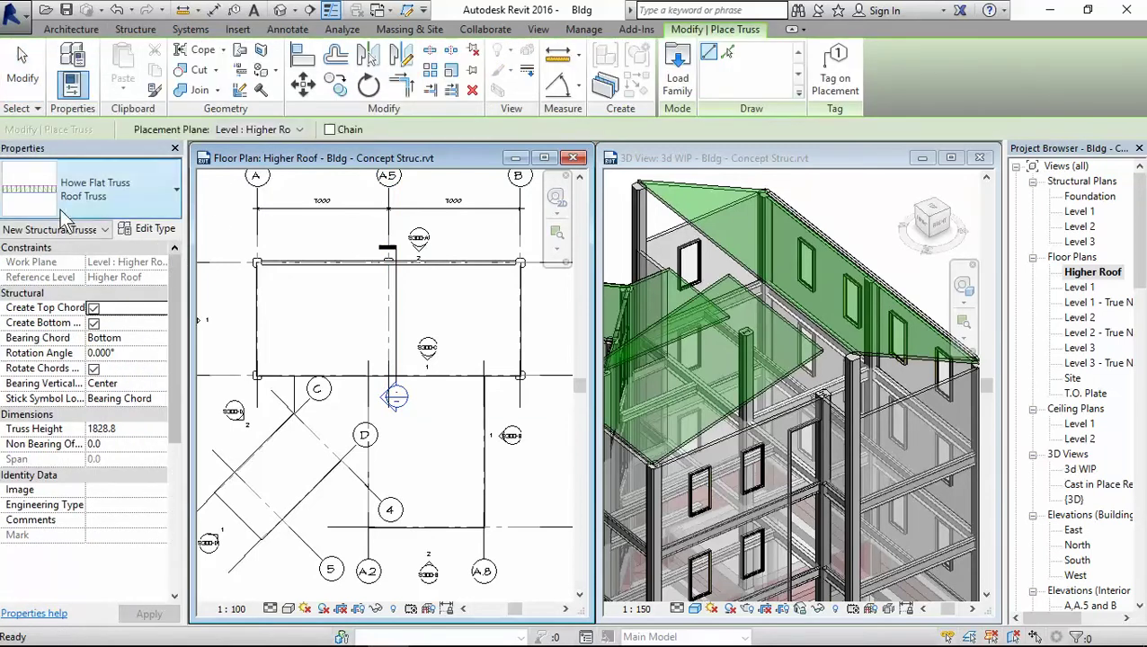
pyautogui.click(149, 229)
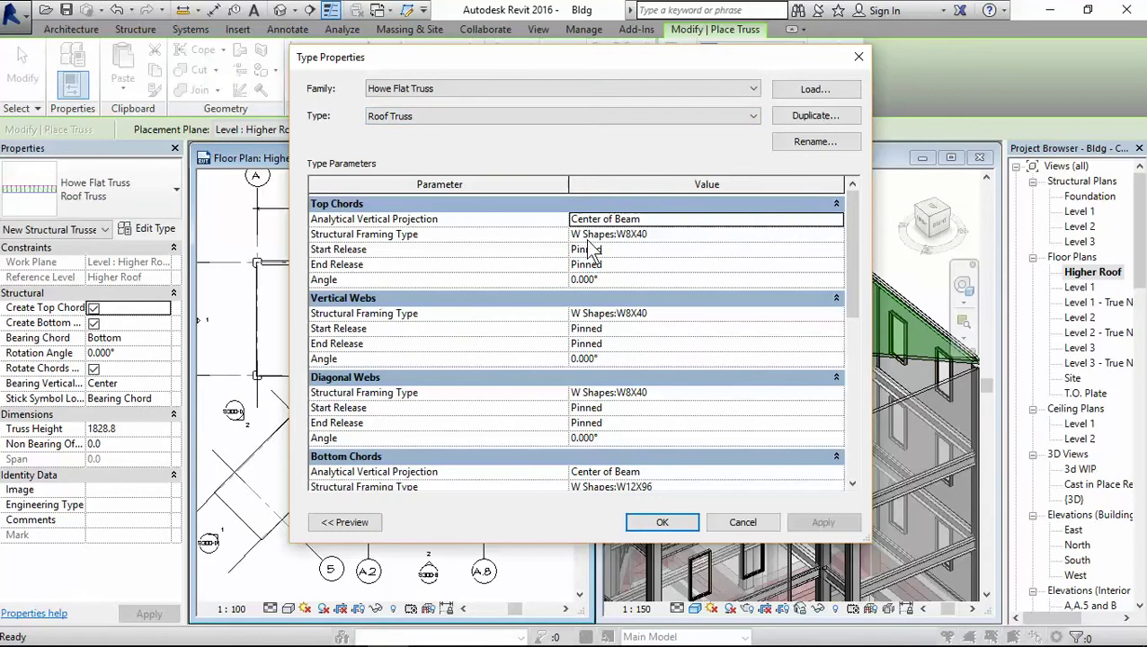
pyautogui.click(835, 235)
pyautogui.click(835, 235)
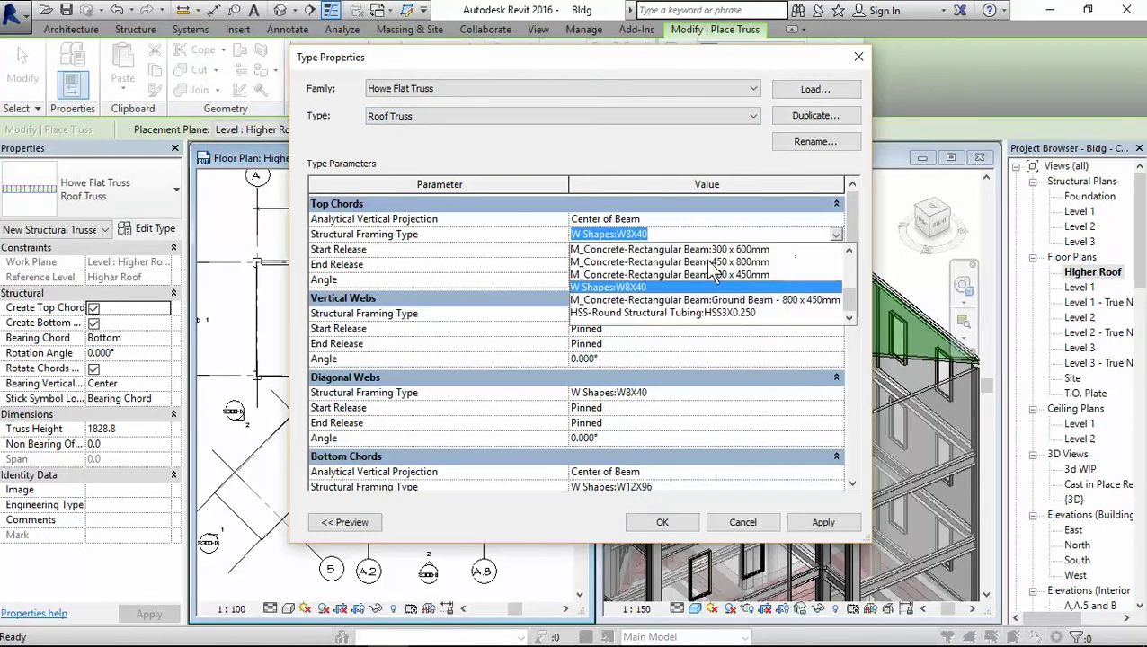
pyautogui.click(668, 313)
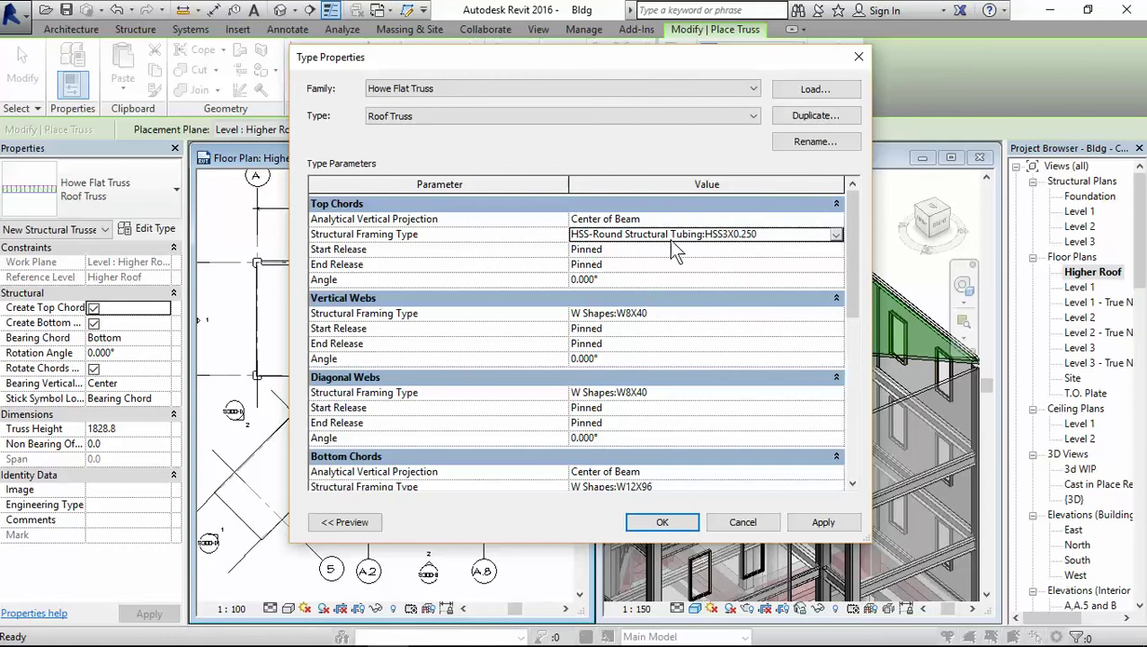
# Step: Set the structural framing type of the truss's vertical and diagonal webs to HSS-Round Structural Tubing:HSS3X0.250
pyautogui.click(833, 314)
pyautogui.click(833, 315)
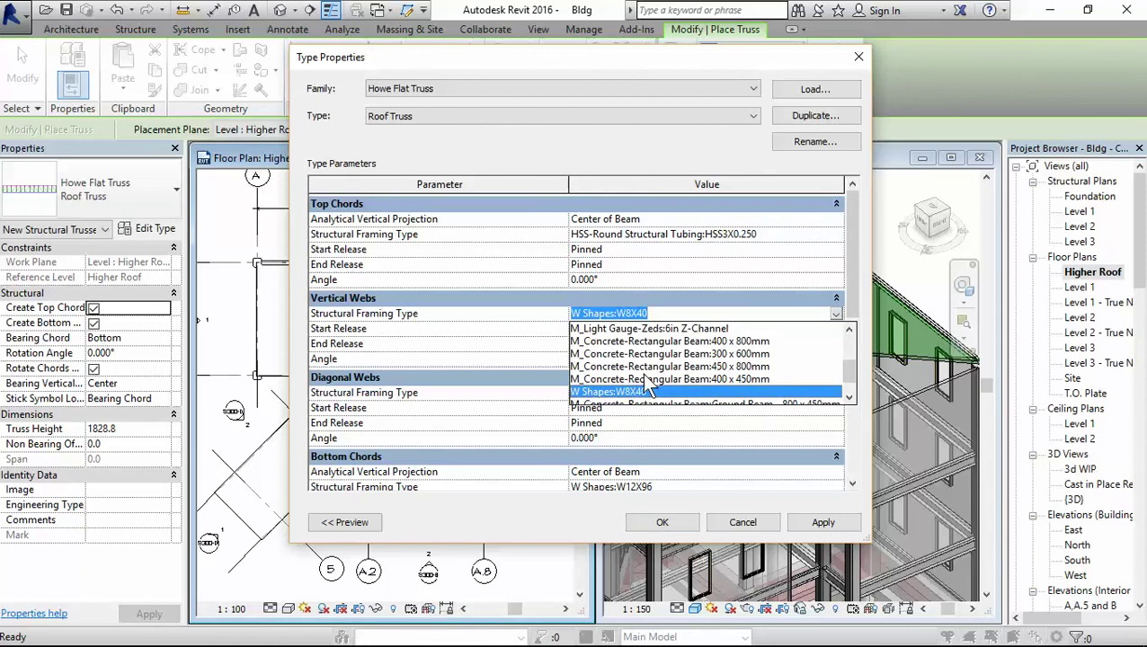
pyautogui.scroll(-1, 640, 373)
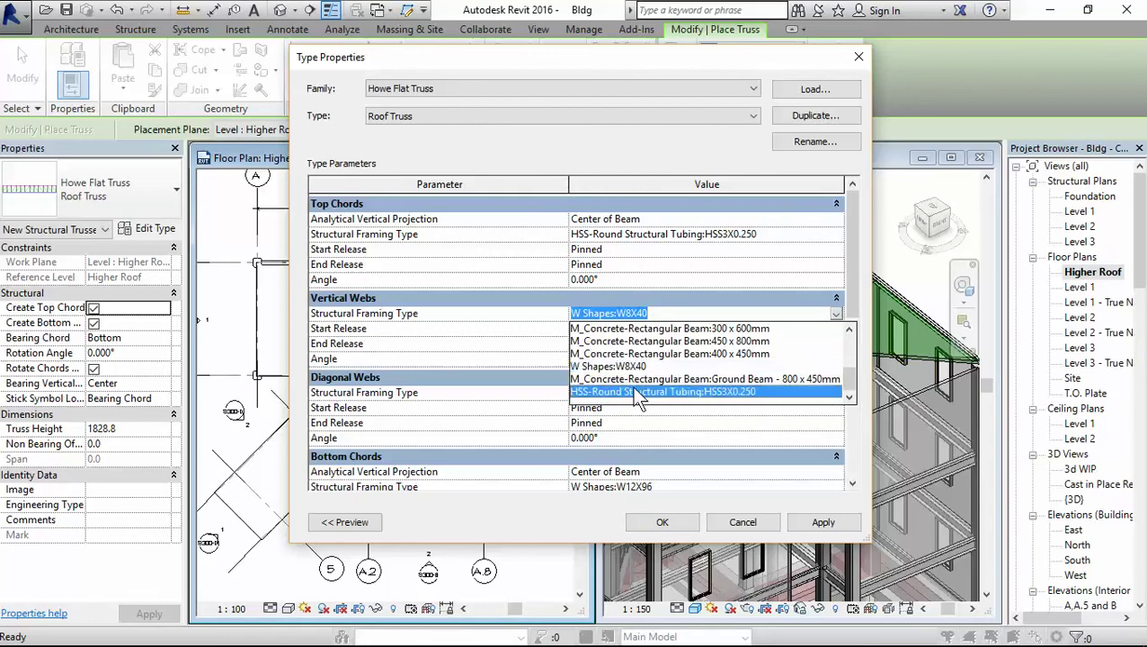
pyautogui.click(635, 392)
pyautogui.click(836, 394)
pyautogui.click(836, 394)
pyautogui.scroll(-2, 675, 448)
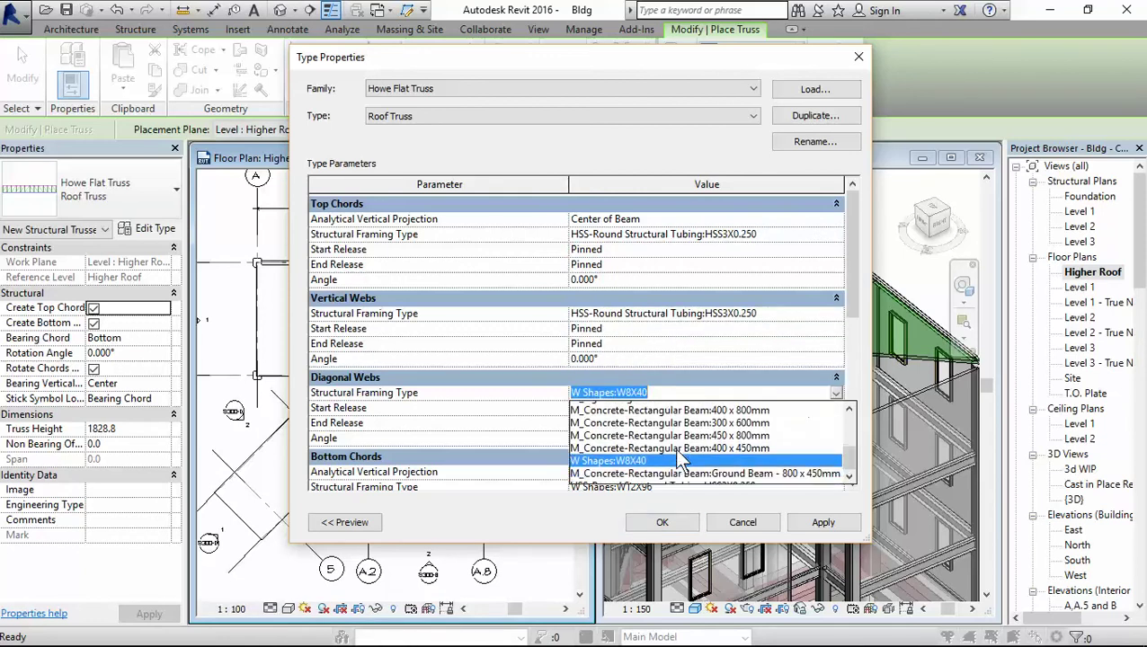
pyautogui.click(652, 472)
pyautogui.scroll(-4, 715, 441)
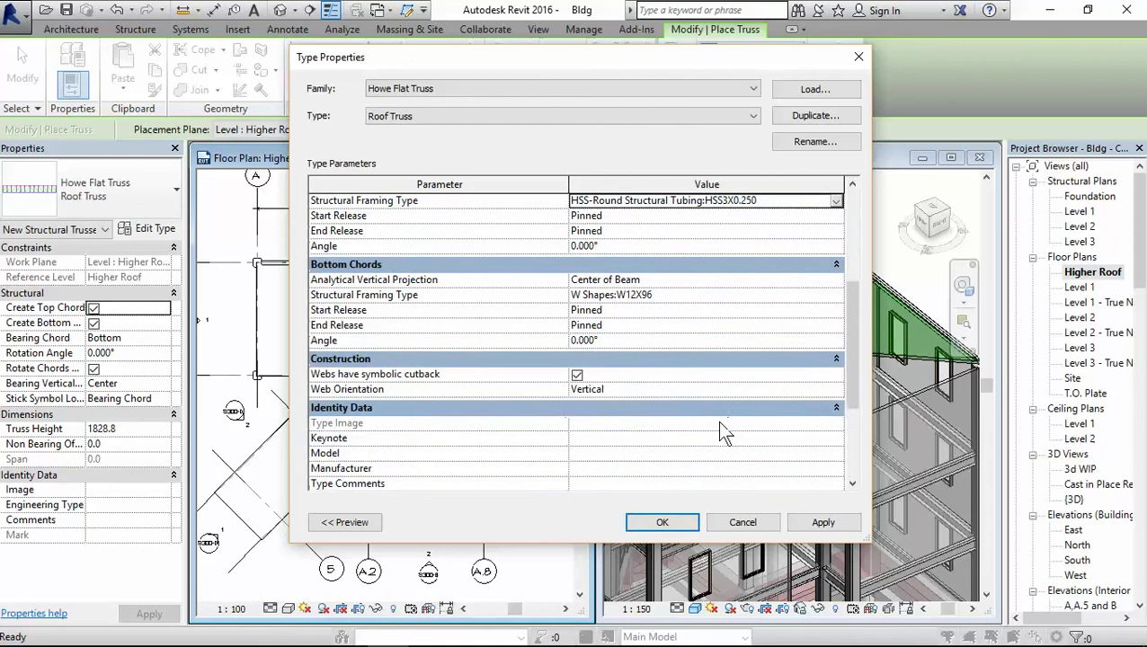
# Step: Set the structural framing type of the Roof Truss's bottom chords to W Shapes:W8X40 and accept the type properties
pyautogui.click(836, 295)
pyautogui.click(836, 295)
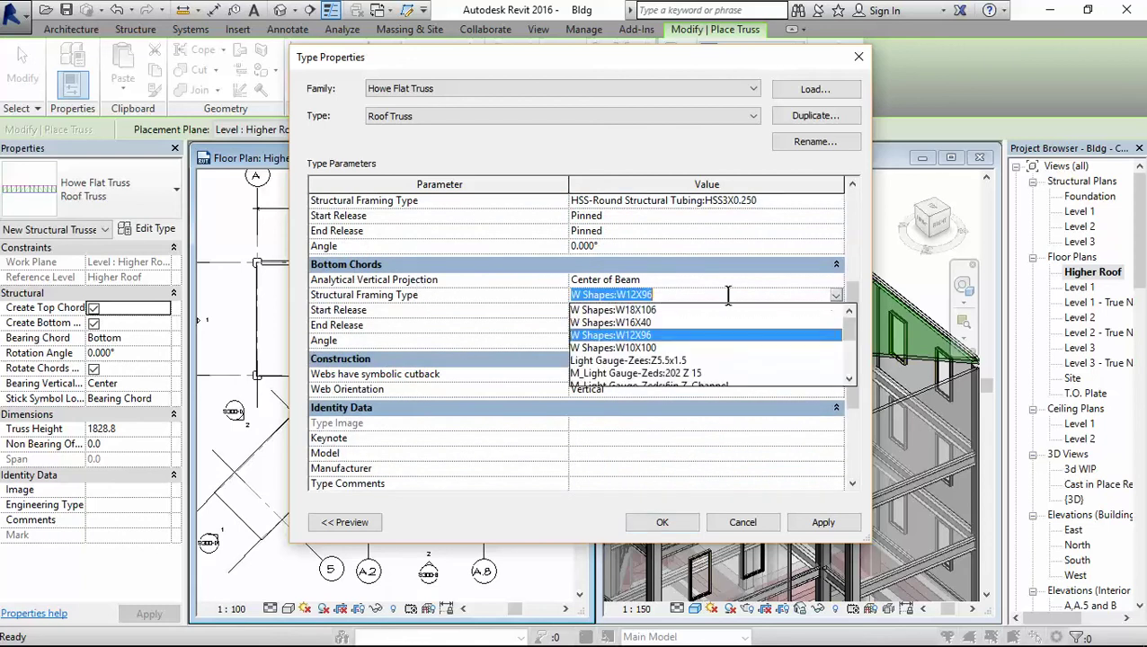
pyautogui.scroll(-5, 696, 352)
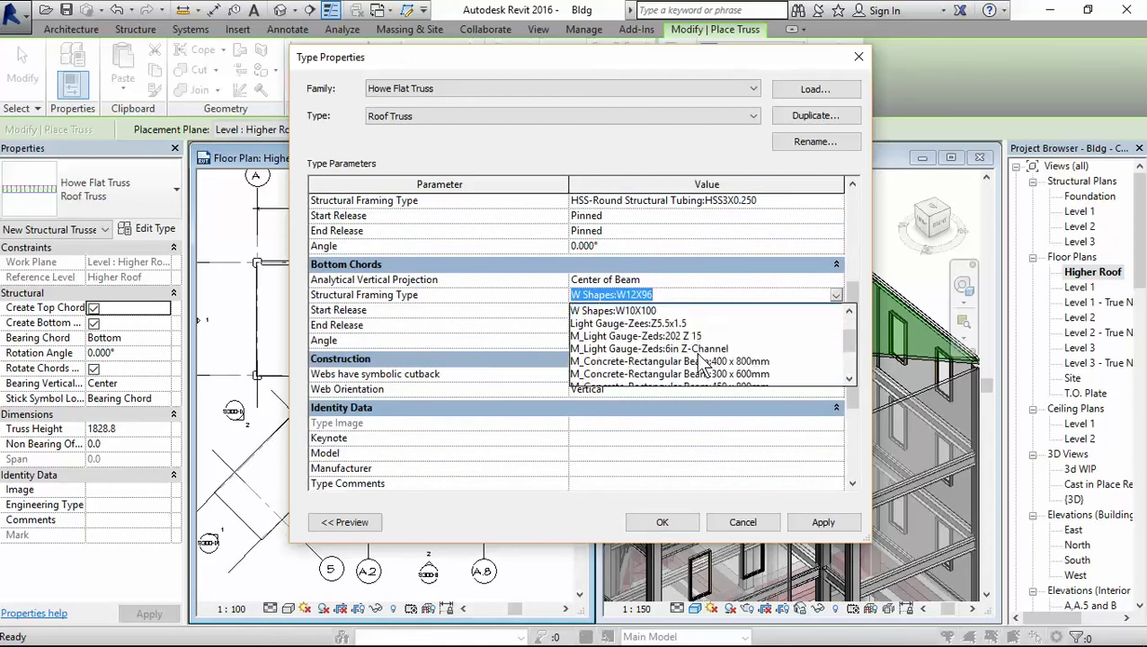
pyautogui.click(631, 337)
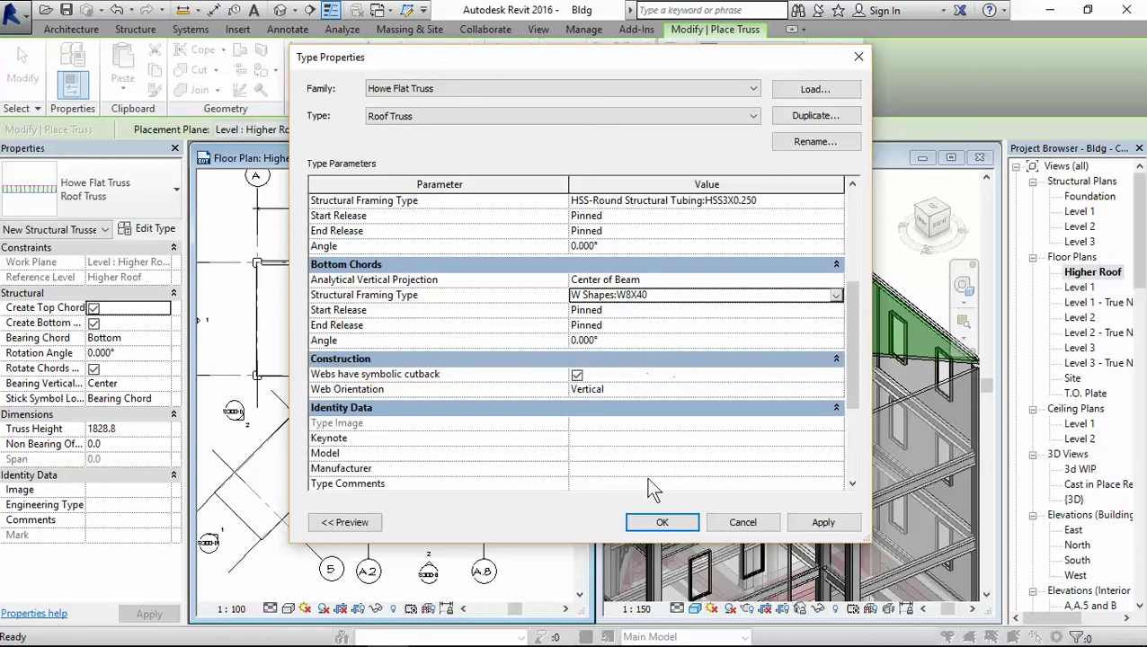
pyautogui.click(667, 536)
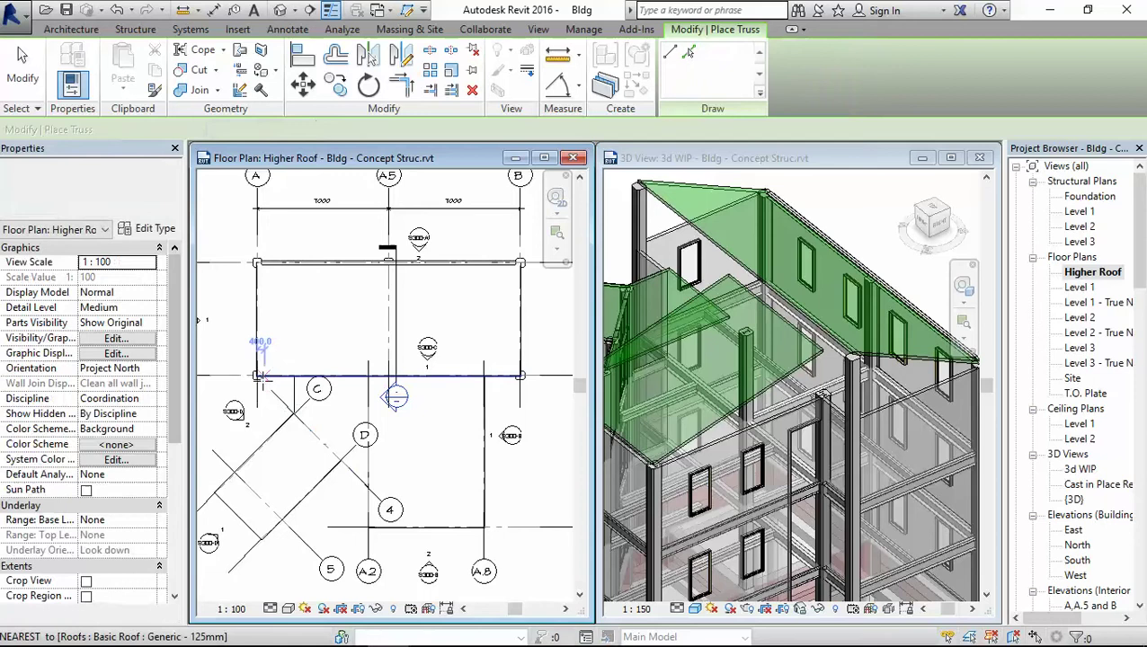
# Step: Try placing the Roof Truss on the Higher Roof level along grid 2, from grid A to grid B
pyautogui.scroll(3, 257, 375)
pyautogui.scroll(-3, 256, 375)
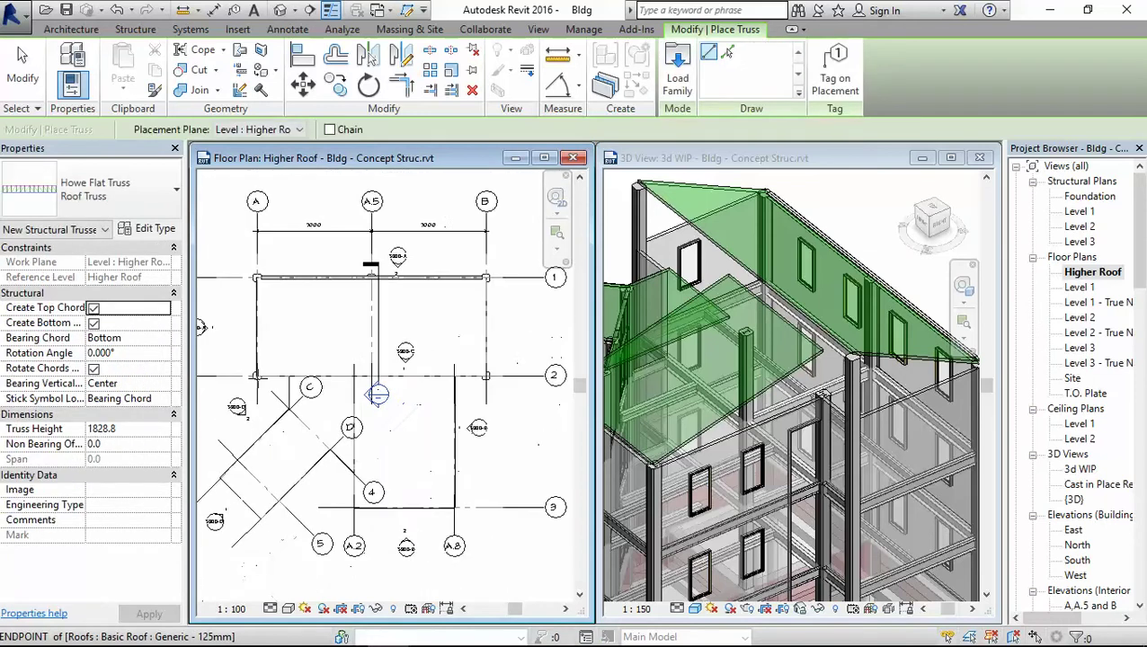
pyautogui.click(256, 375)
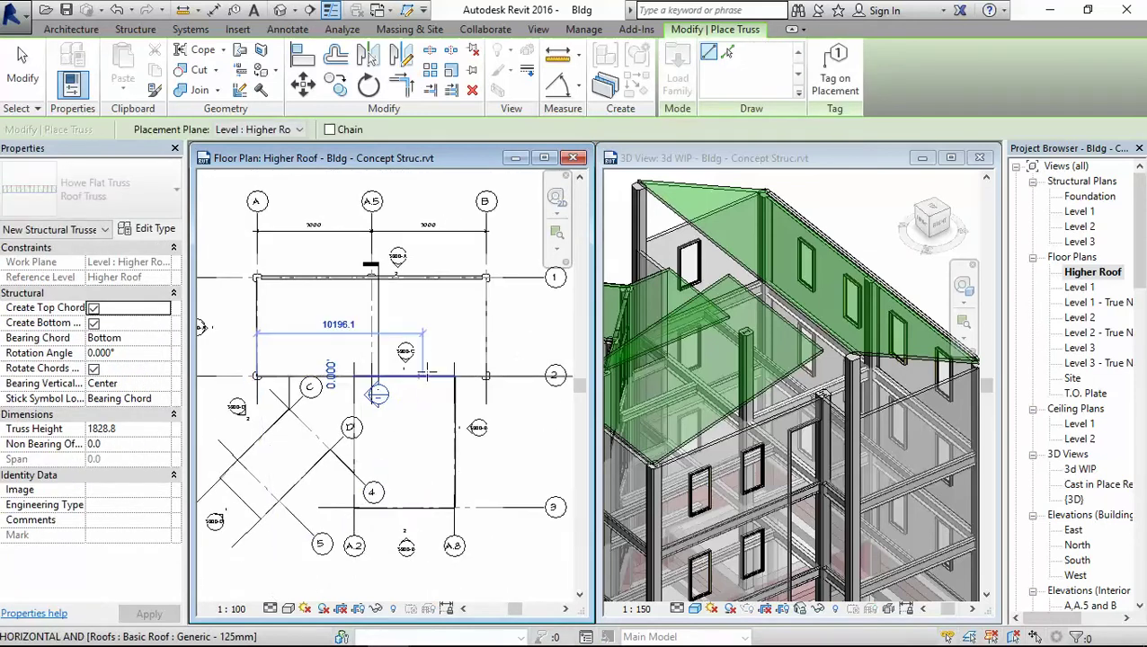
pyautogui.click(486, 375)
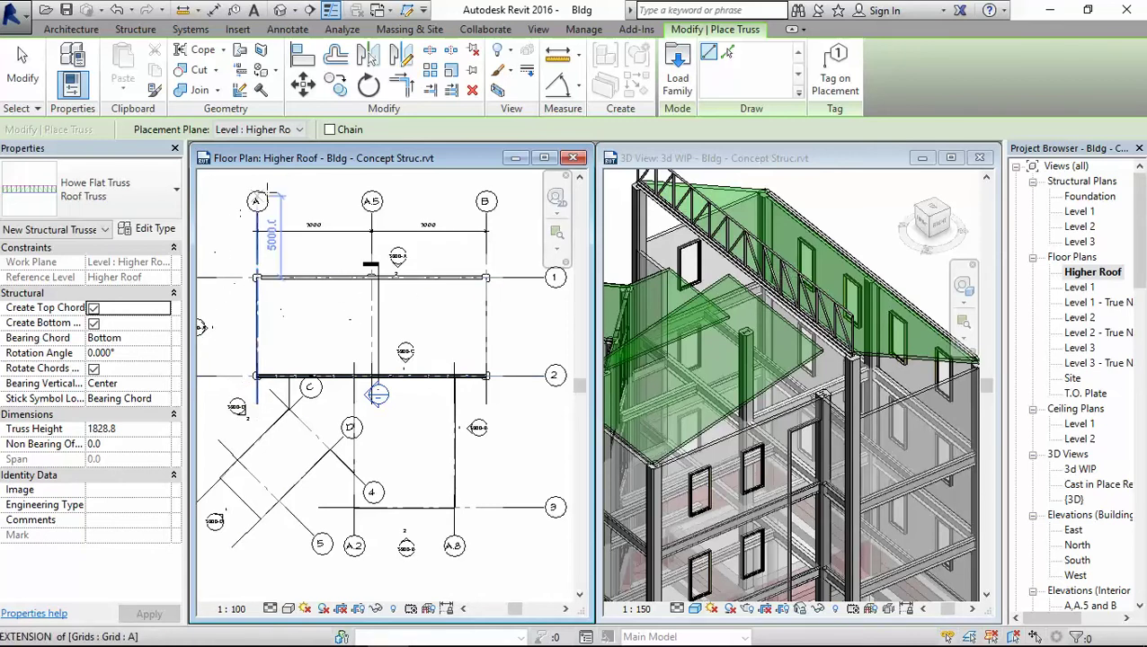
pyautogui.click(270, 382)
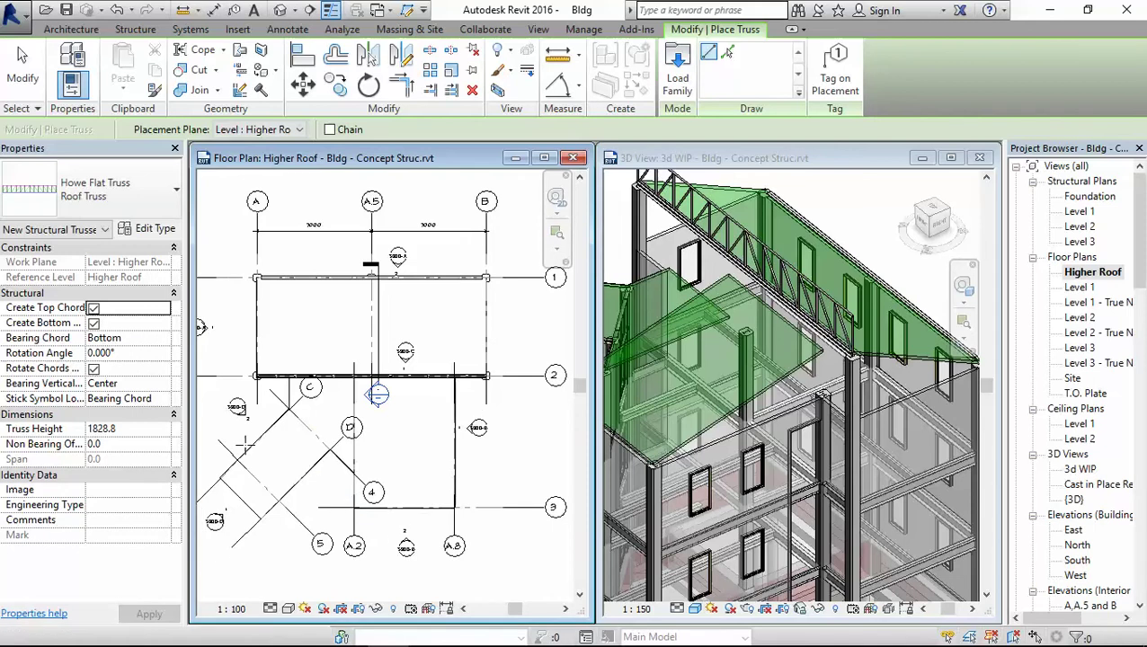
pyautogui.press('Escape')
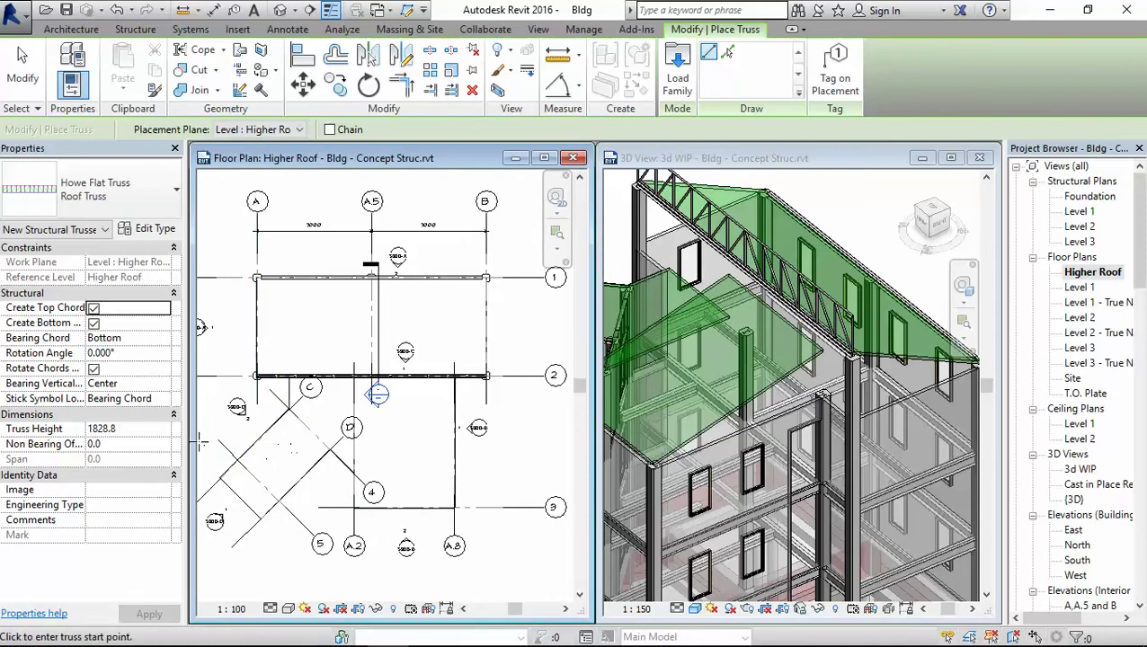
pyautogui.click(116, 10)
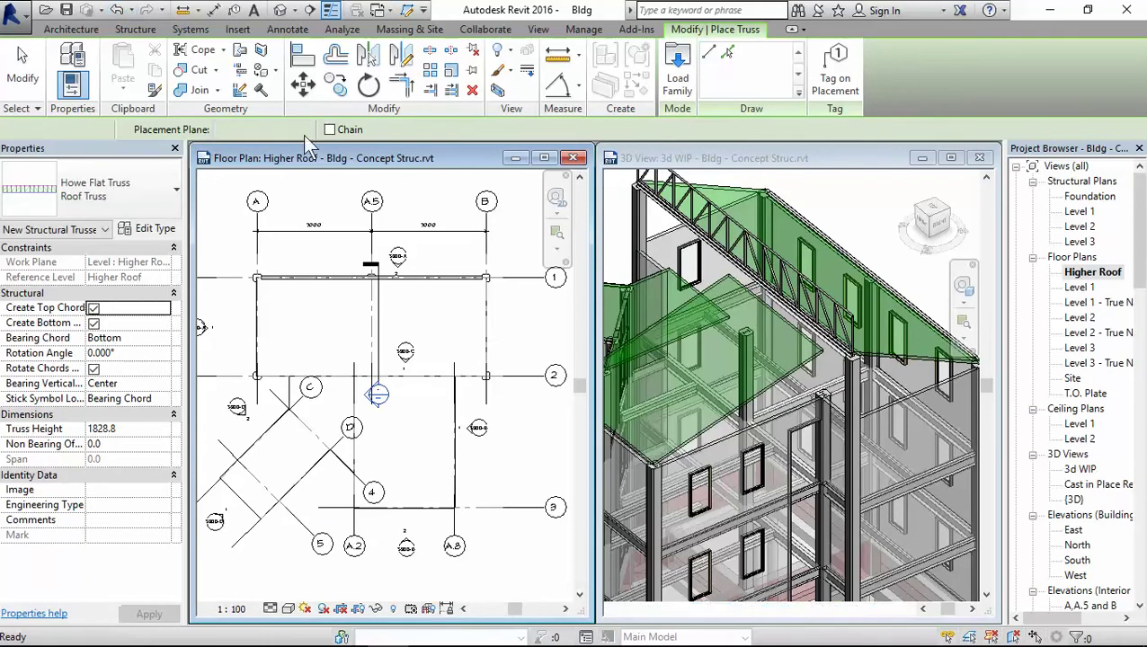
# Step: Close the Higher Roof plan and go to the T.O. Plate floor plan from its level line in the South elevation
pyautogui.click(575, 159)
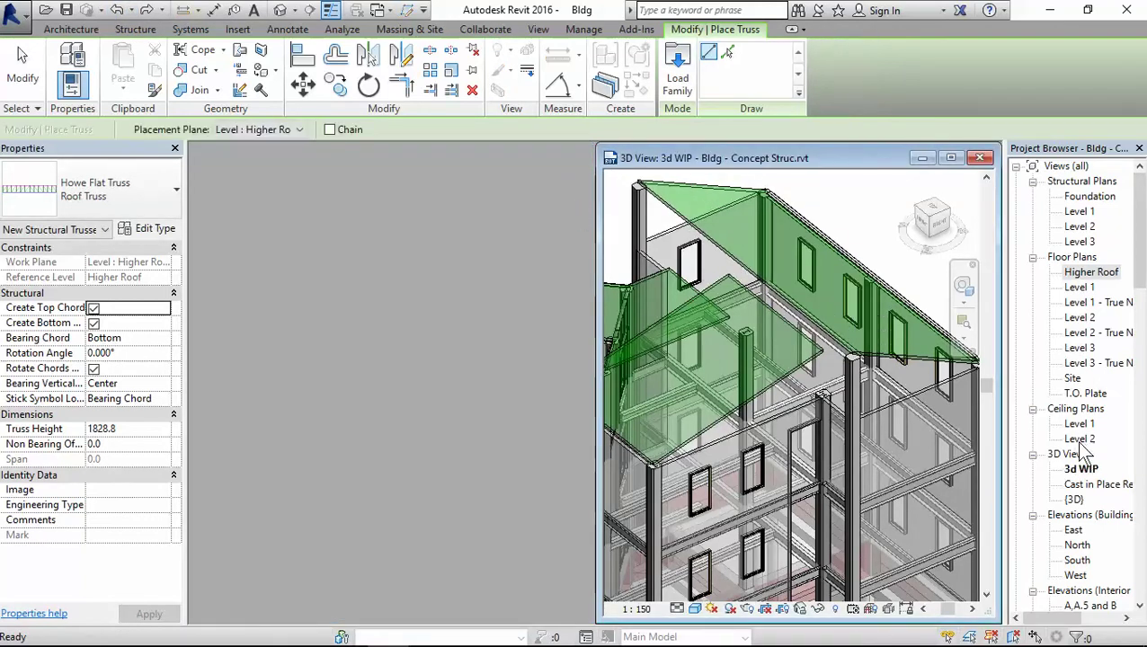
pyautogui.click(1083, 561)
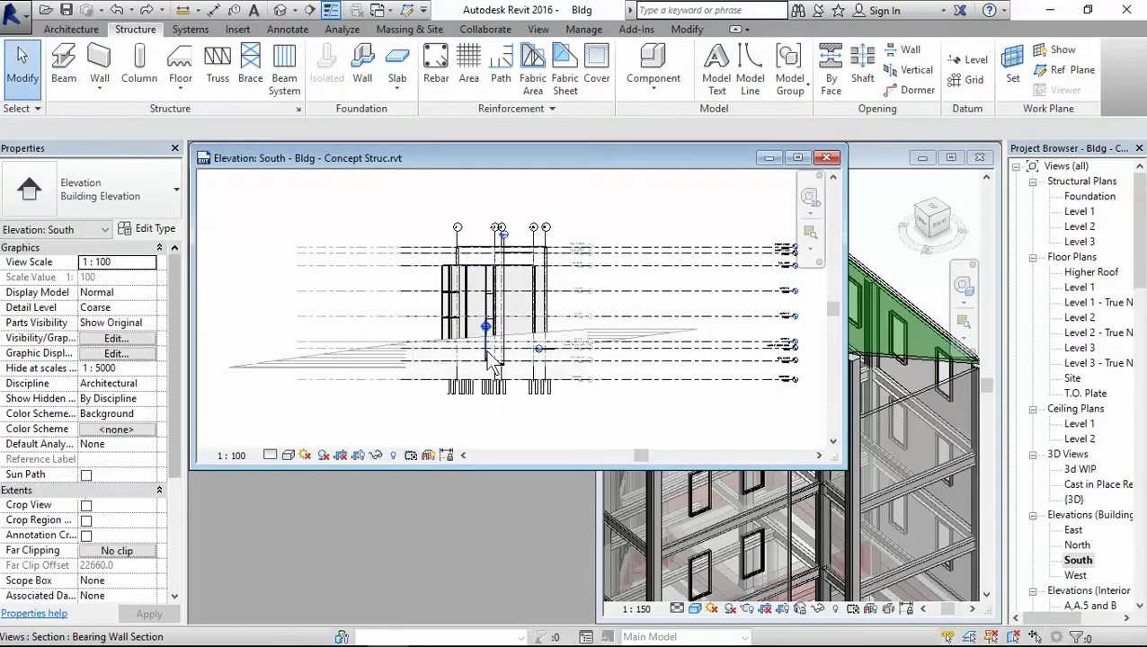
pyautogui.scroll(-3, 562, 331)
pyautogui.moveTo(663, 326); pyautogui.dragTo(402, 365, button='middle')
pyautogui.scroll(3, 594, 304)
pyautogui.scroll(4, 676, 310)
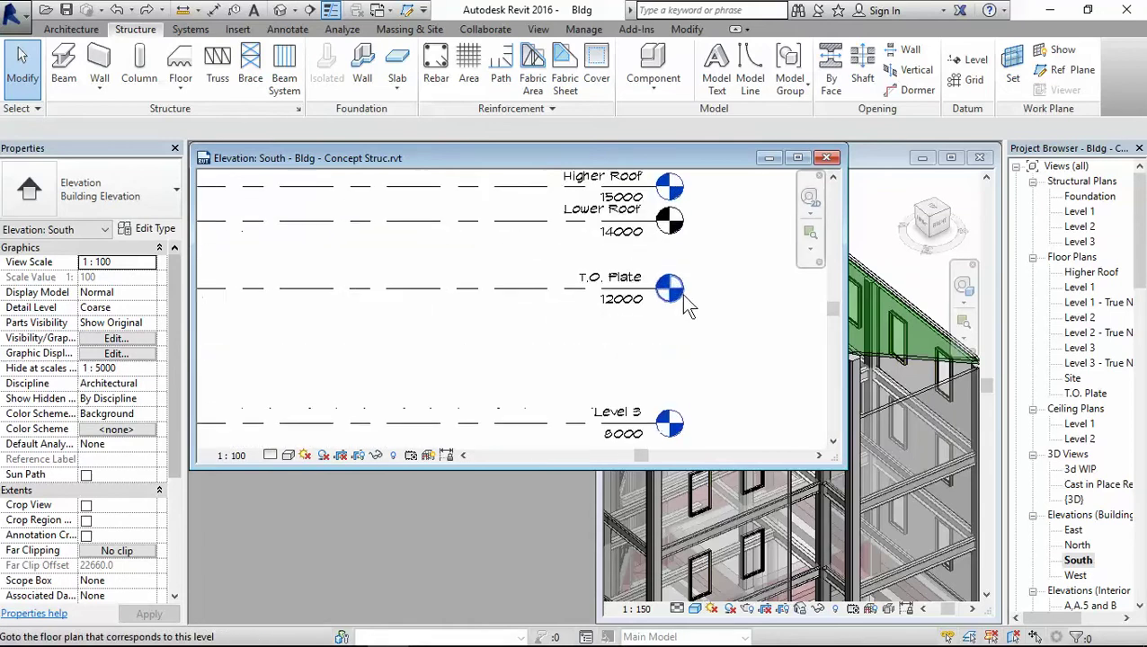
pyautogui.doubleClick(676, 305)
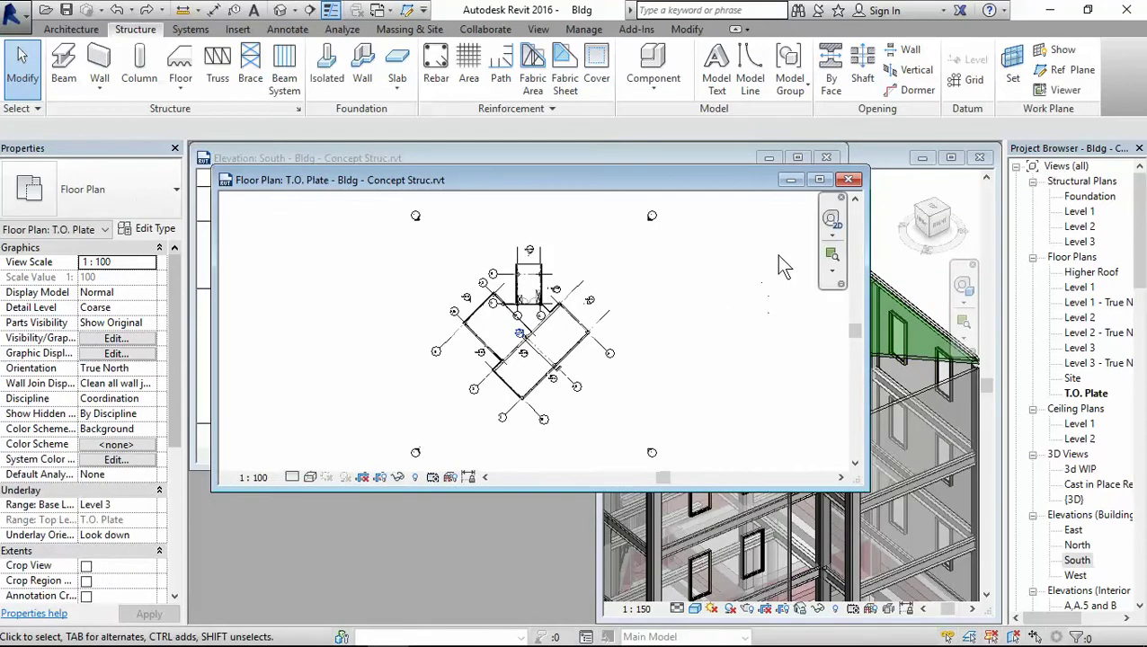
# Step: Close the South elevation and tile the T.O. Plate floor plan beside the 3d WIP view
pyautogui.click(827, 159)
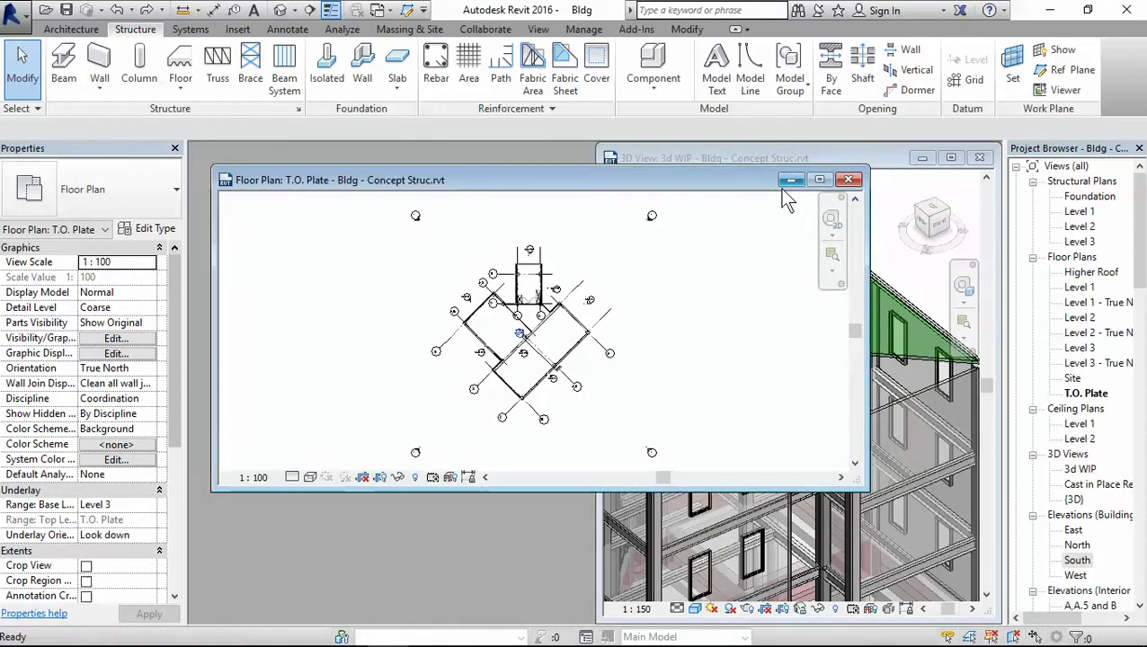
pyautogui.press('w')
pyautogui.press('t')
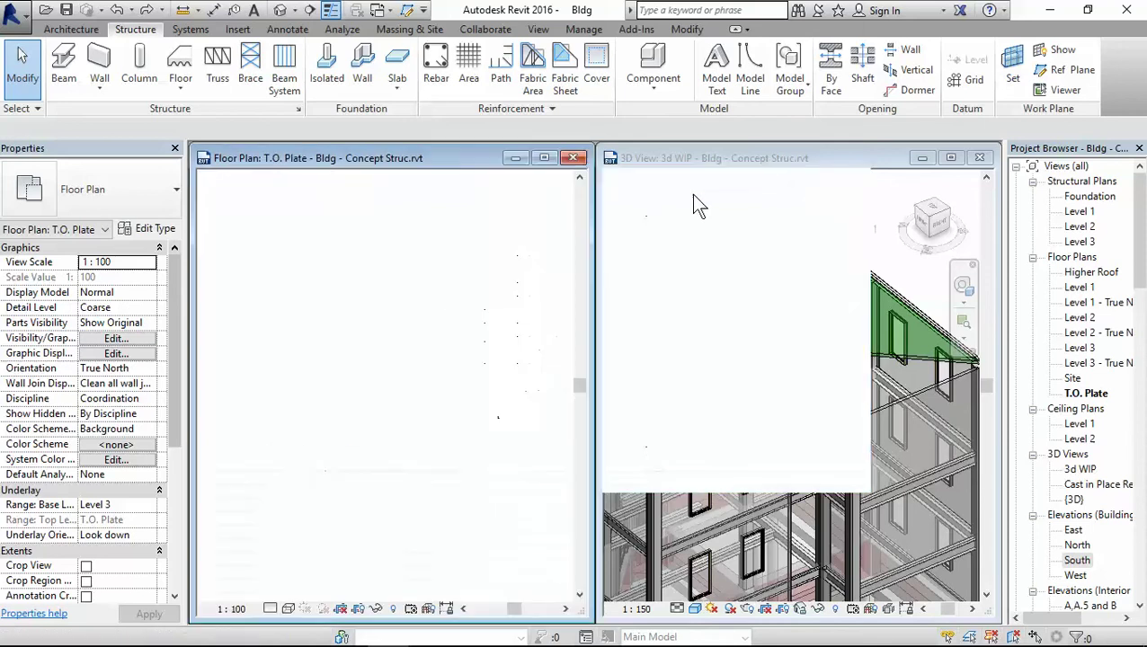
pyautogui.scroll(-2, 461, 409)
pyautogui.moveTo(456, 398); pyautogui.dragTo(355, 430, button='middle')
pyautogui.scroll(2, 354, 425)
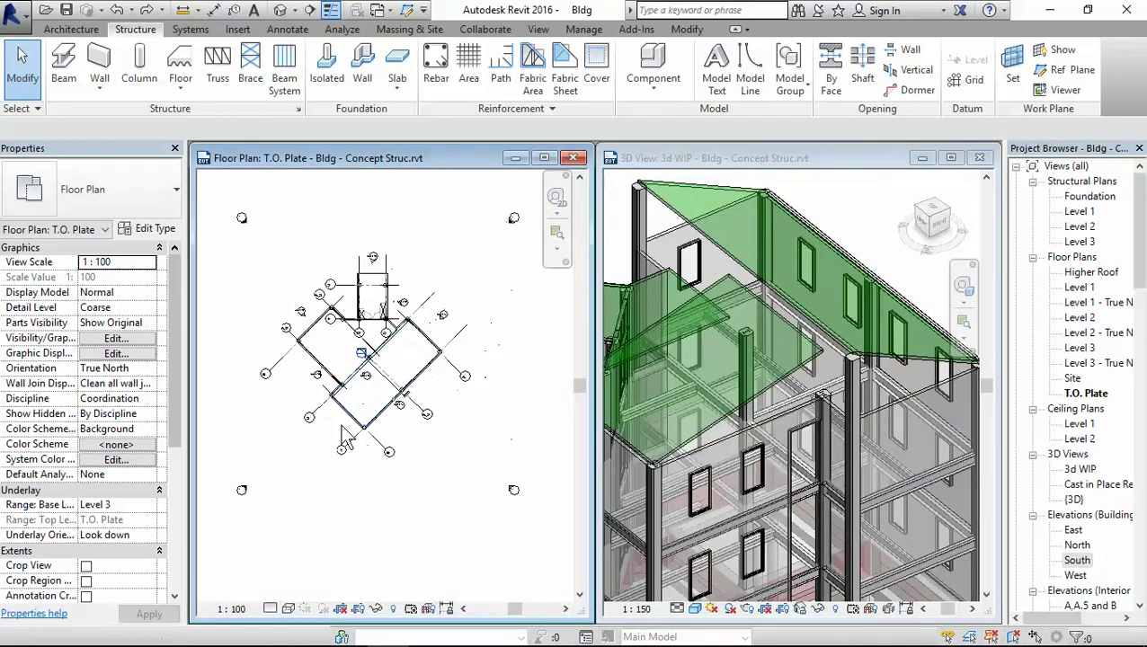
# Step: Set the T.O. Plate floor plan's orientation to Project North and frame the building around grid 2
pyautogui.click(144, 368)
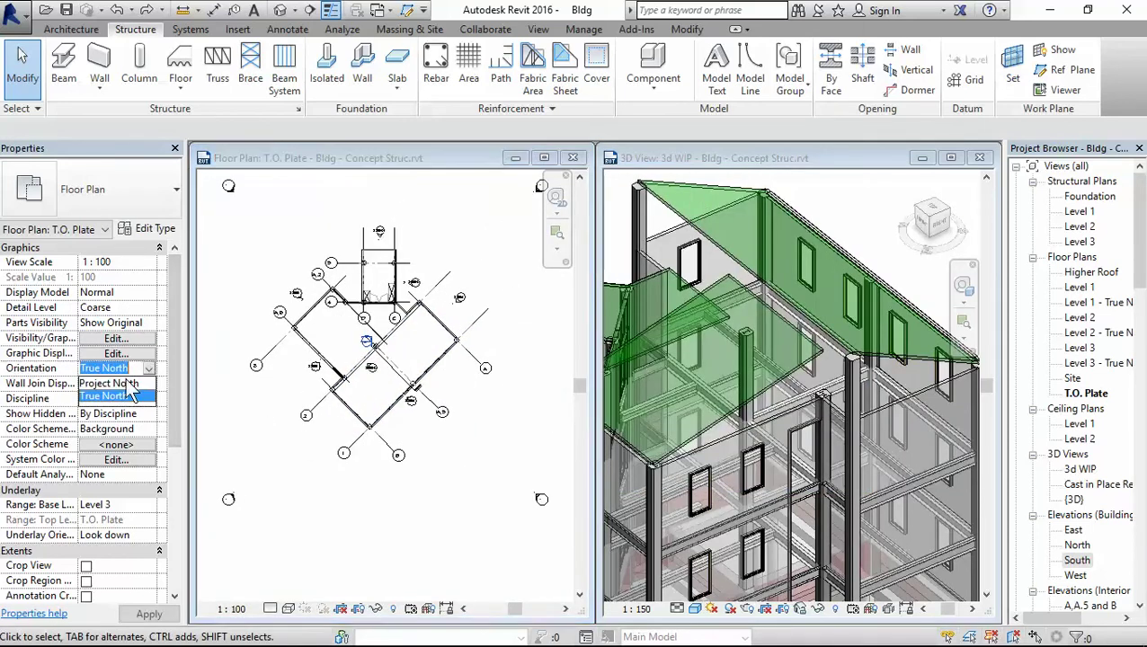
pyautogui.click(108, 384)
pyautogui.scroll(5, 409, 371)
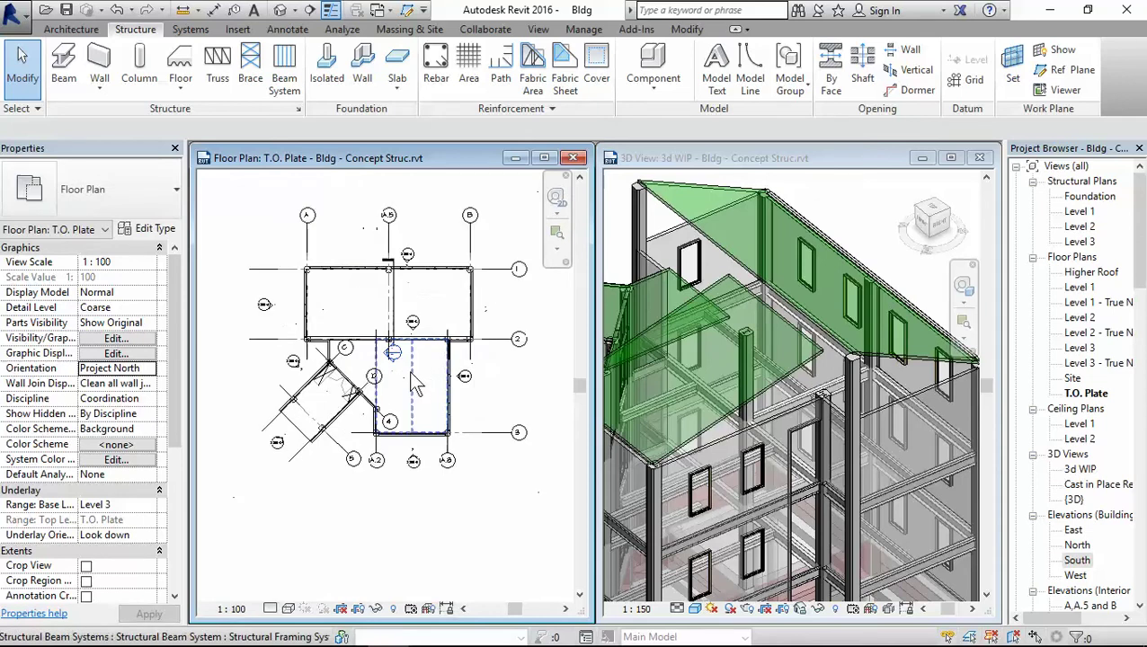
pyautogui.moveTo(447, 440); pyautogui.dragTo(402, 421, button='middle')
pyautogui.scroll(-1, 368, 407)
pyautogui.scroll(1, 305, 363)
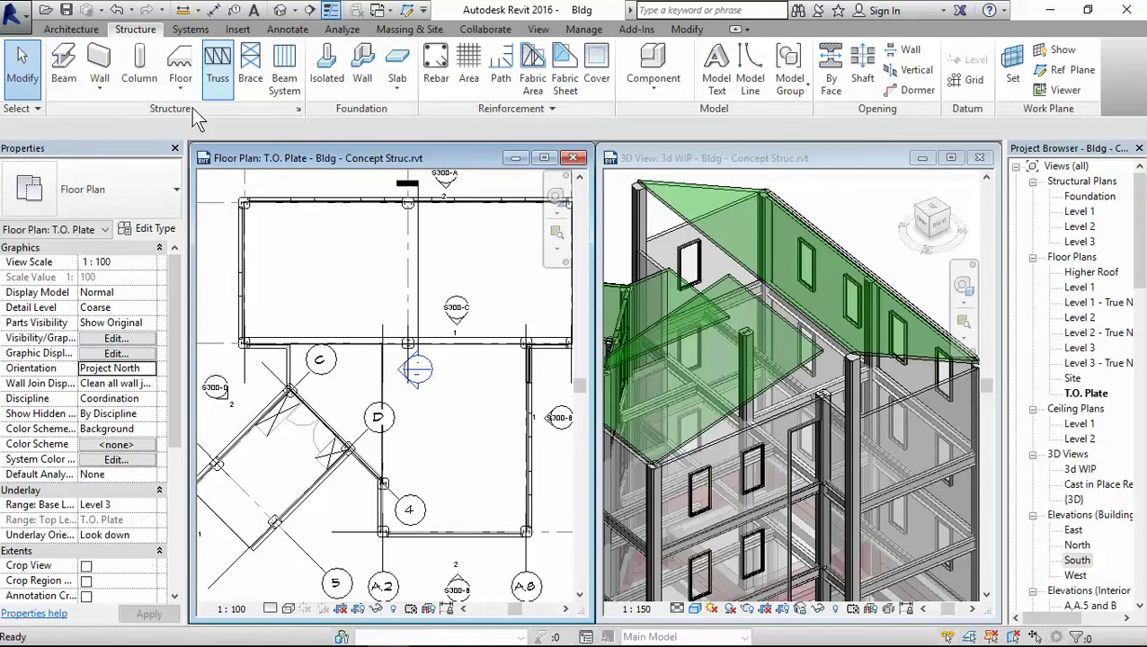
# Step: Try placing the Roof Truss on the T.O. Plate level along grid 2, from grid A to grid B
pyautogui.click(218, 59)
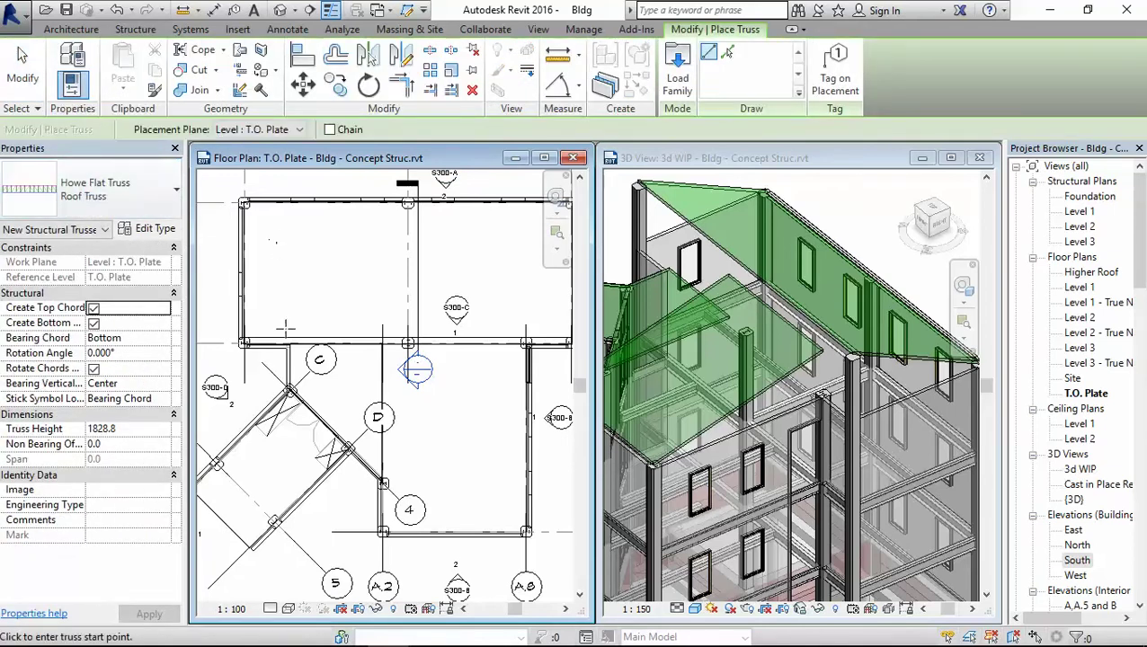
pyautogui.click(171, 228)
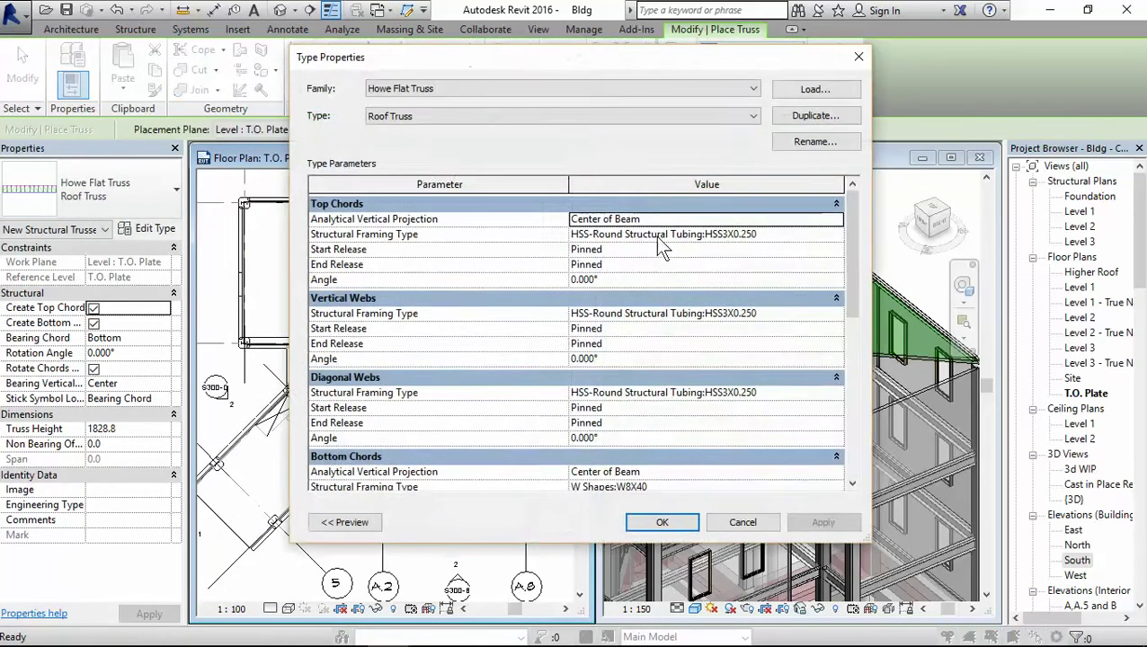
pyautogui.click(662, 522)
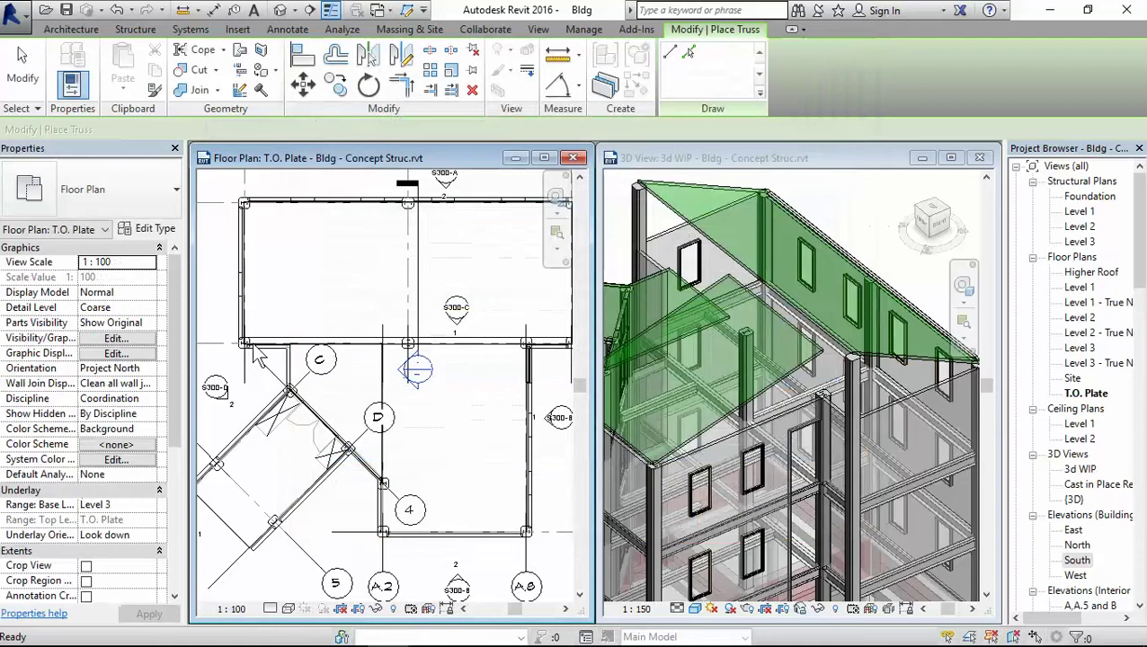
pyautogui.click(243, 344)
pyautogui.moveTo(410, 351); pyautogui.dragTo(273, 352, button='middle')
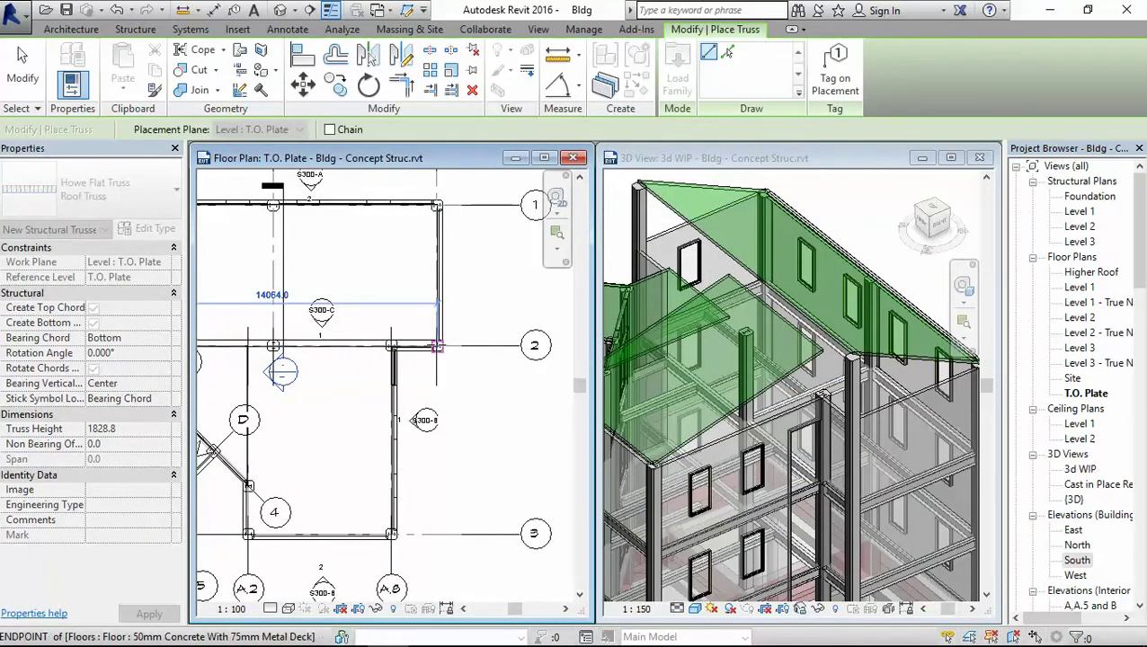
pyautogui.click(436, 346)
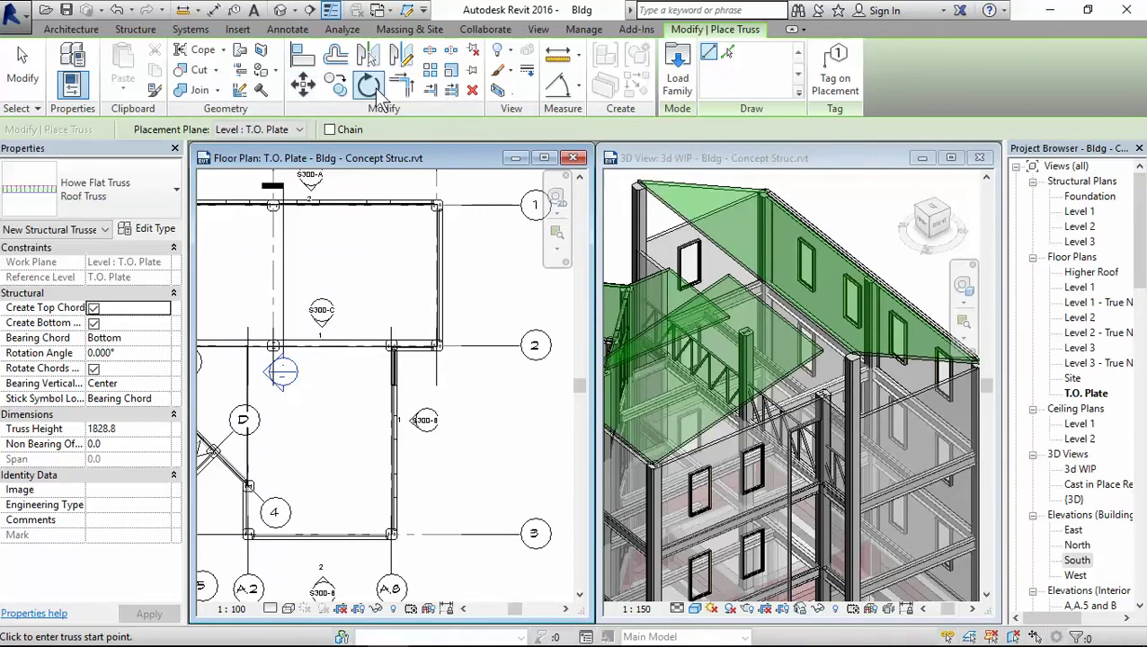
pyautogui.click(118, 15)
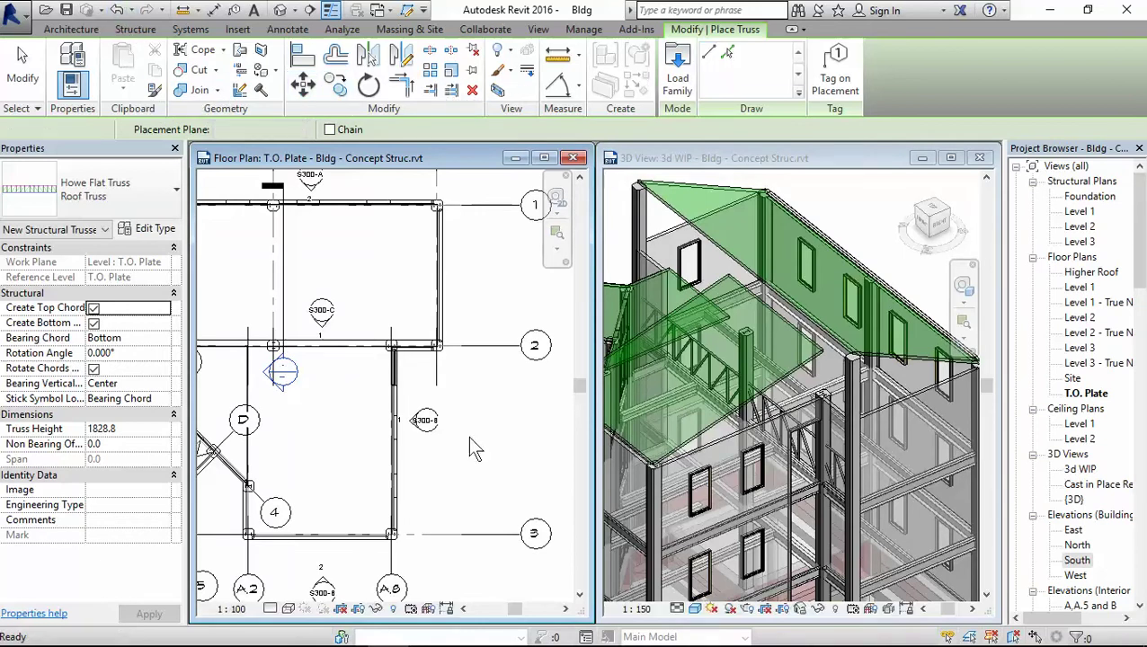
pyautogui.click(888, 633)
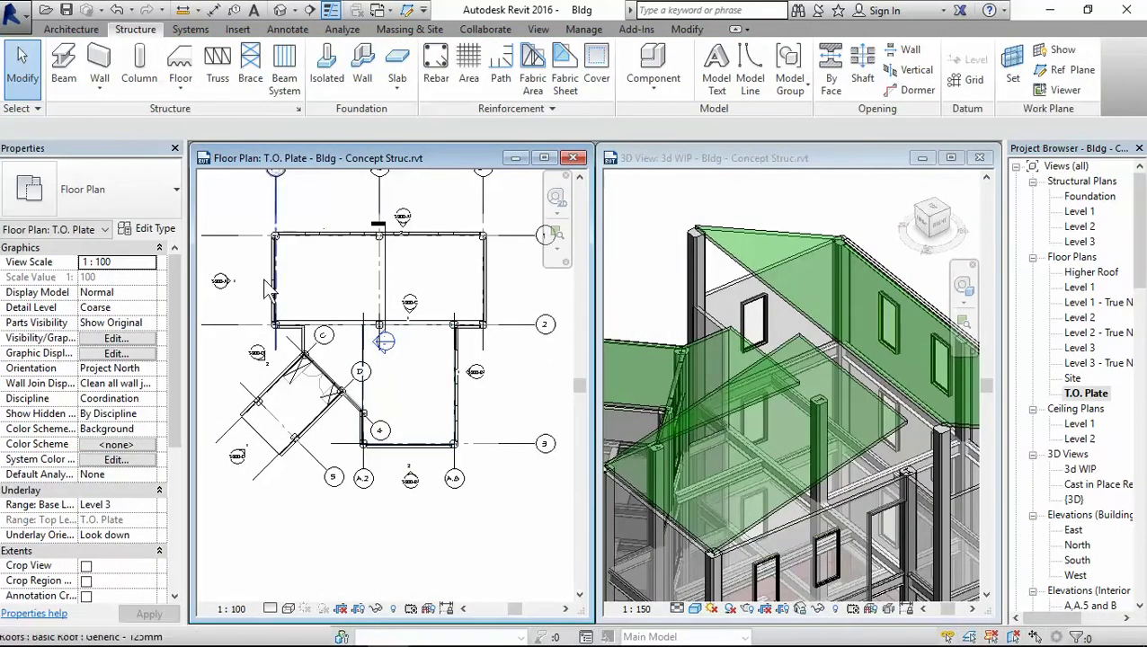
# Step: Open the South elevation and examine the Higher Roof, Lower Roof and T.O. Plate levels in relation to the building's walls and columns
pyautogui.scroll(1, 275, 327)
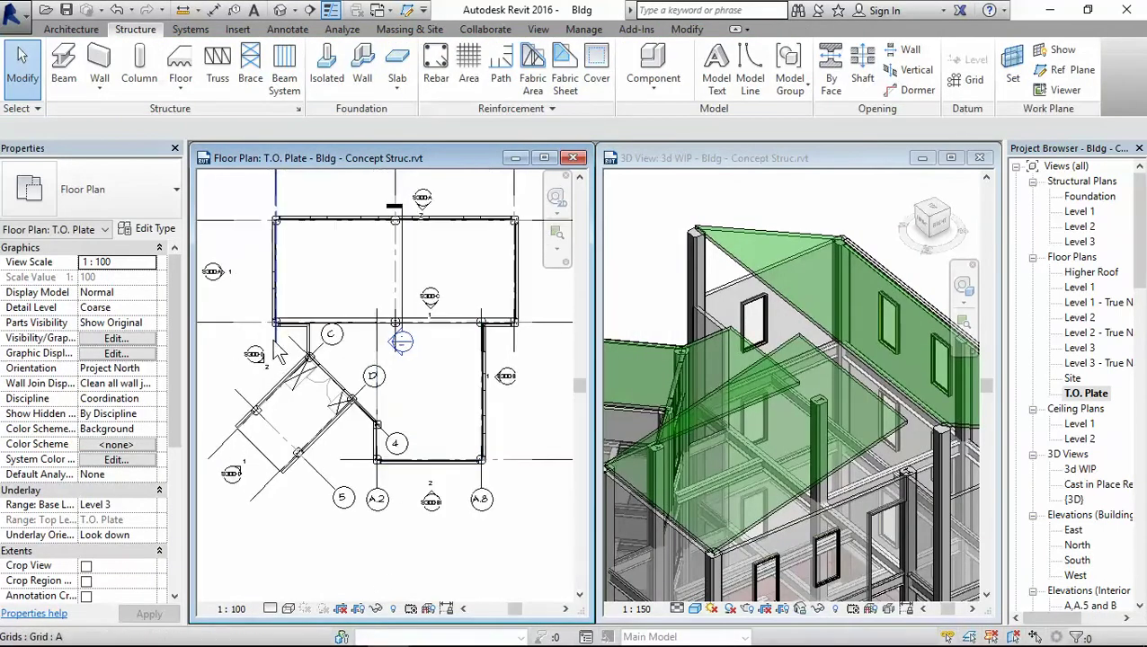
pyautogui.scroll(1, 302, 322)
pyautogui.scroll(-2, 303, 320)
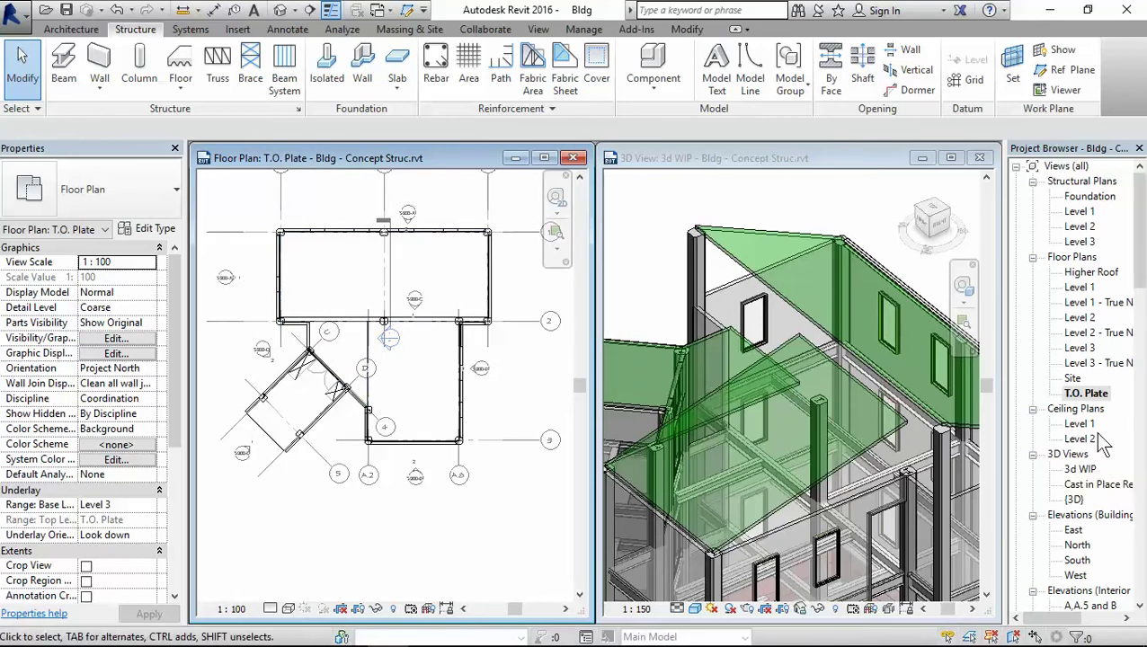
pyautogui.doubleClick(1082, 561)
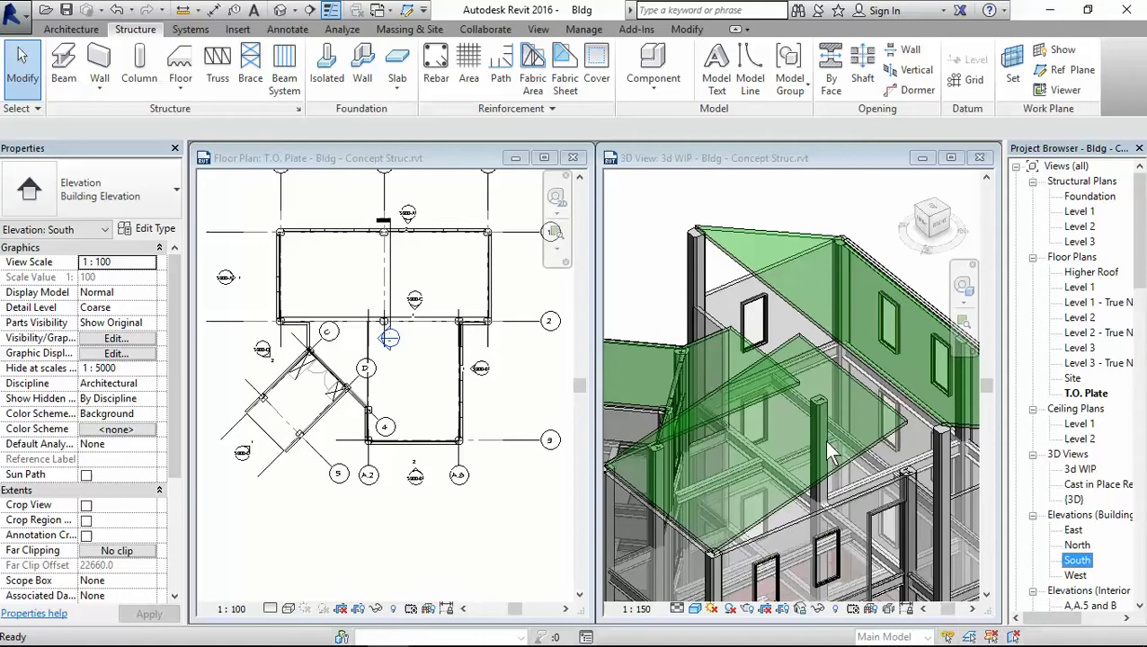
pyautogui.scroll(3, 876, 393)
pyautogui.moveTo(845, 413); pyautogui.dragTo(932, 402, button='middle')
pyautogui.scroll(4, 443, 347)
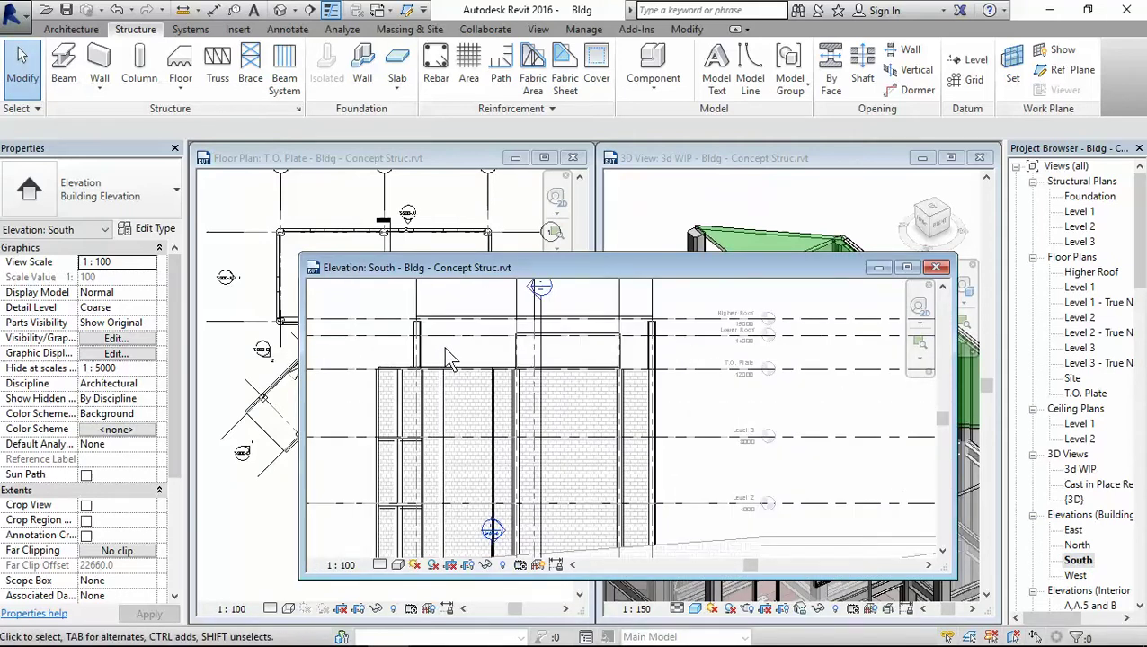
pyautogui.moveTo(339, 454); pyautogui.dragTo(478, 480, button='middle')
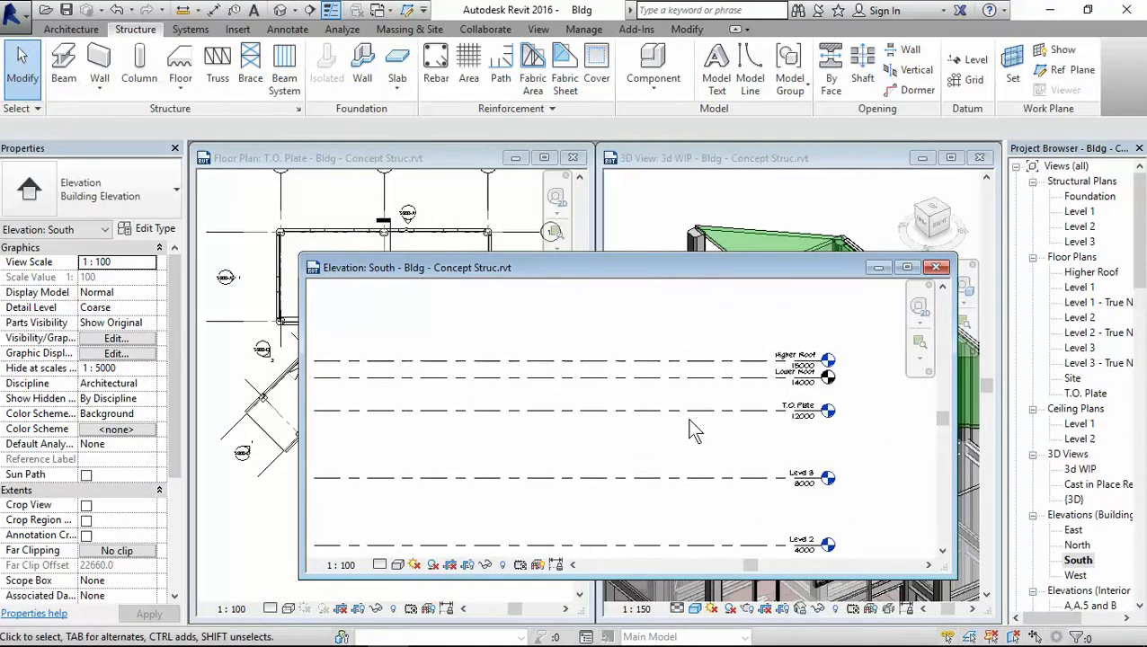
pyautogui.scroll(1, 775, 414)
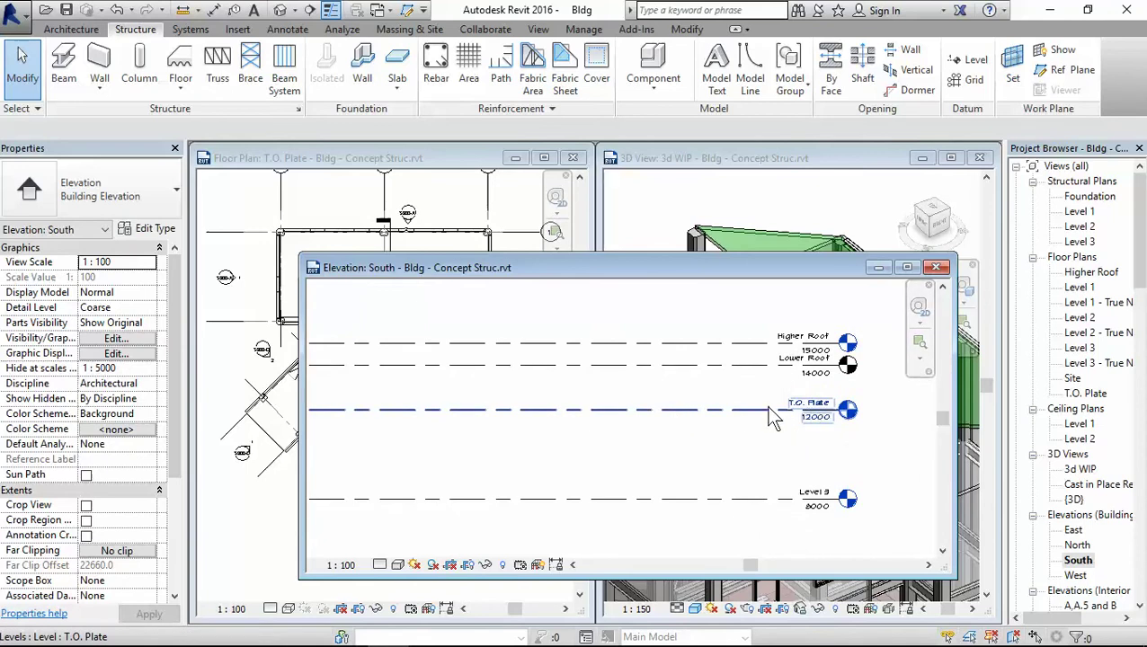
pyautogui.scroll(-3, 771, 409)
pyautogui.moveTo(423, 435); pyautogui.dragTo(672, 446, button='middle')
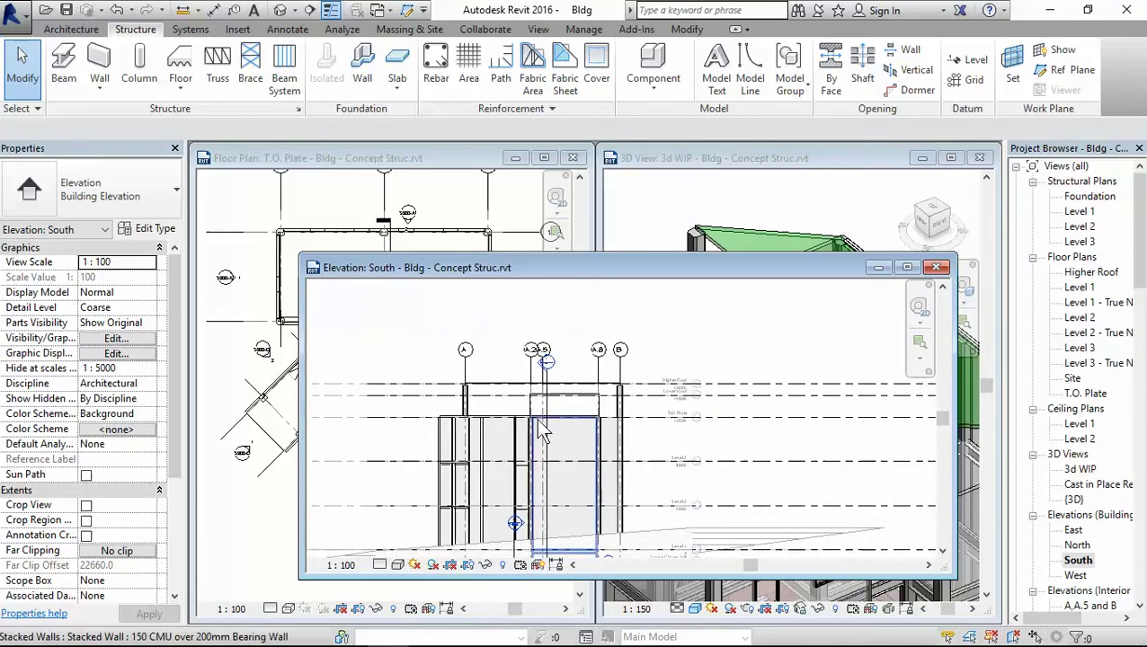
pyautogui.scroll(2, 483, 400)
pyautogui.scroll(-3, 401, 384)
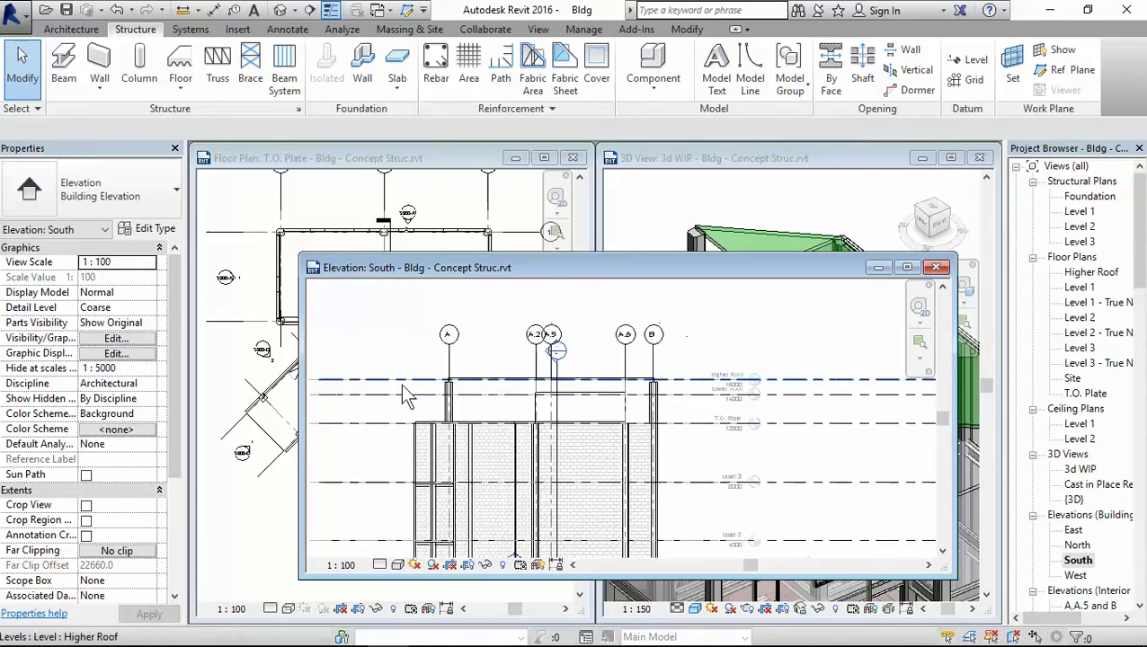
# Step: Examine the heights of the Higher Roof, Lower Roof and T.O. Plate levels in the South elevation and close it
pyautogui.scroll(4, 851, 382)
pyautogui.scroll(2, 849, 384)
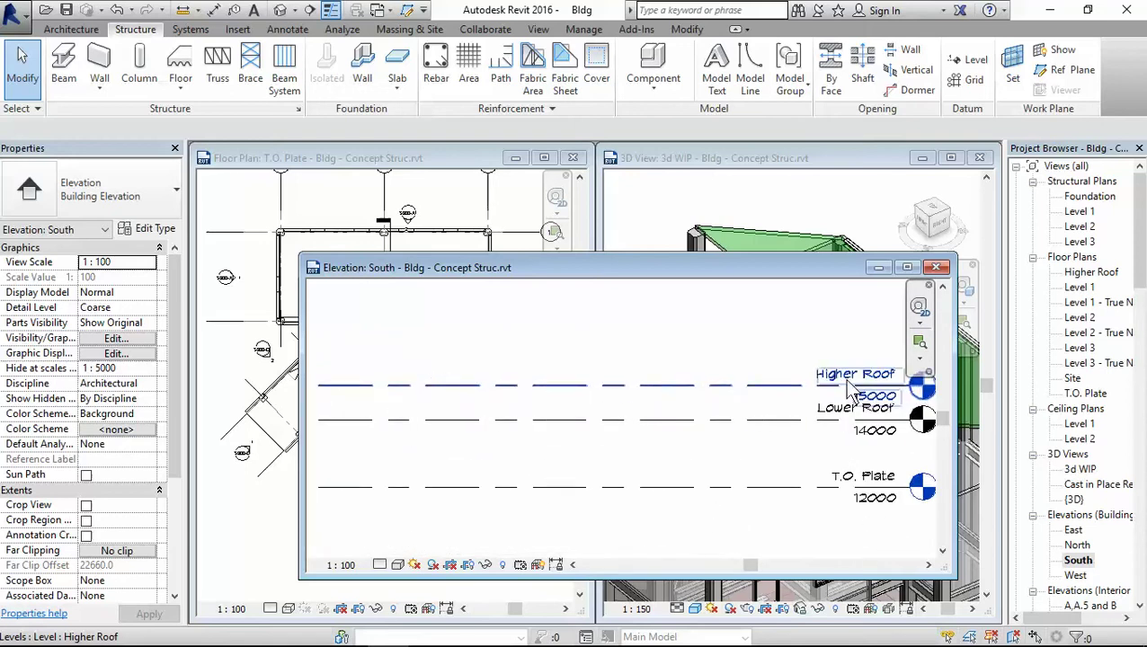
pyautogui.scroll(-3, 791, 424)
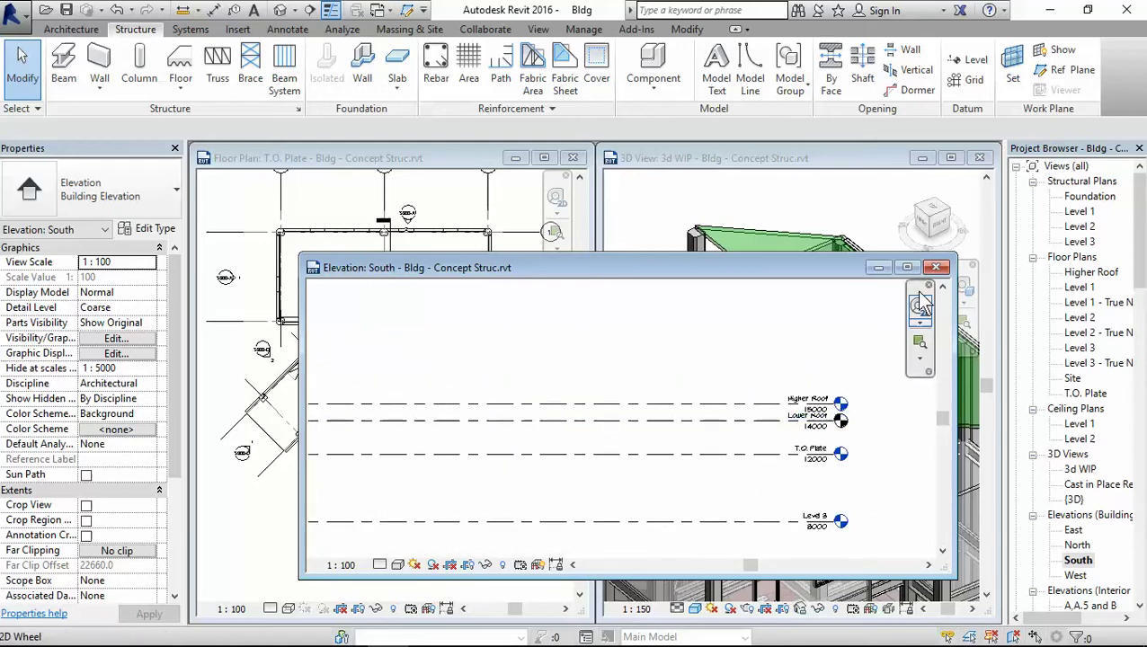
pyautogui.click(937, 267)
# Step: Change the visual style of the T.O. Plate floor plan
pyautogui.scroll(-3, 299, 594)
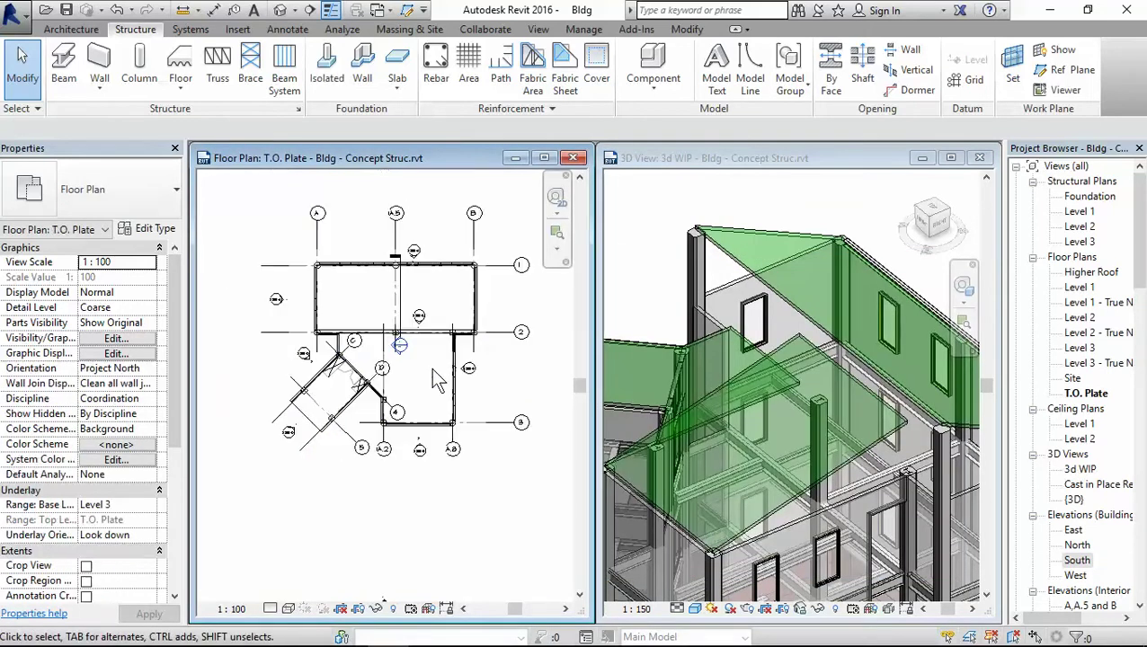
pyautogui.click(289, 609)
pyautogui.click(329, 522)
# Step: Place a Howe Flat Truss of type Roof Truss on the T.O. Plate level along grid 2, from grid A to grid B
pyautogui.scroll(4, 360, 410)
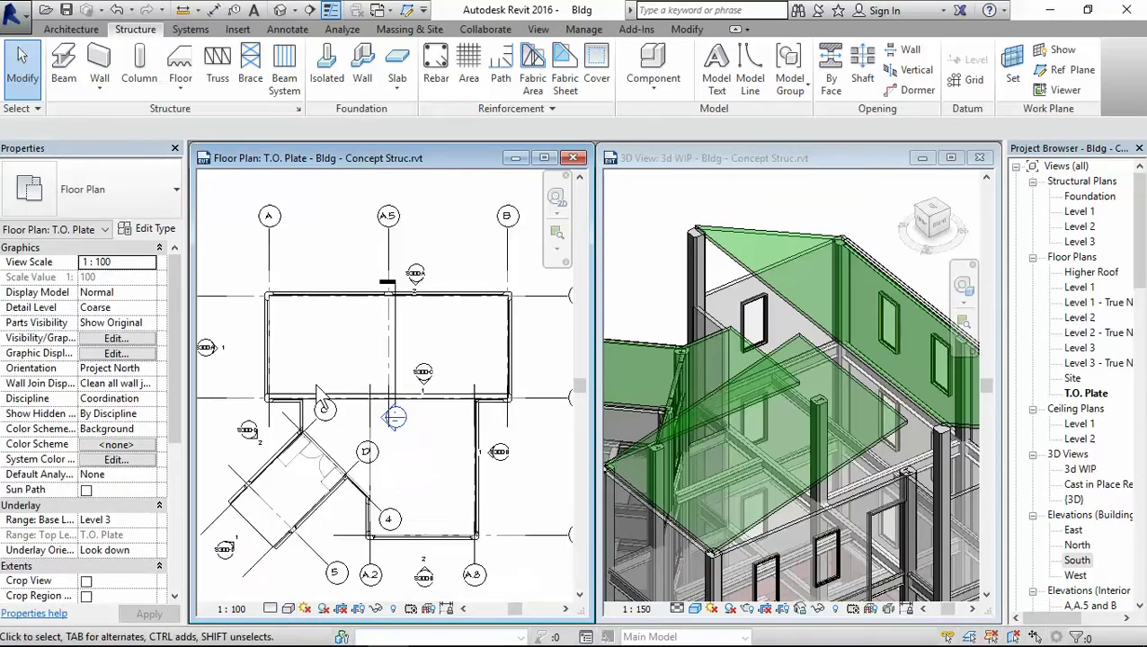
pyautogui.click(216, 71)
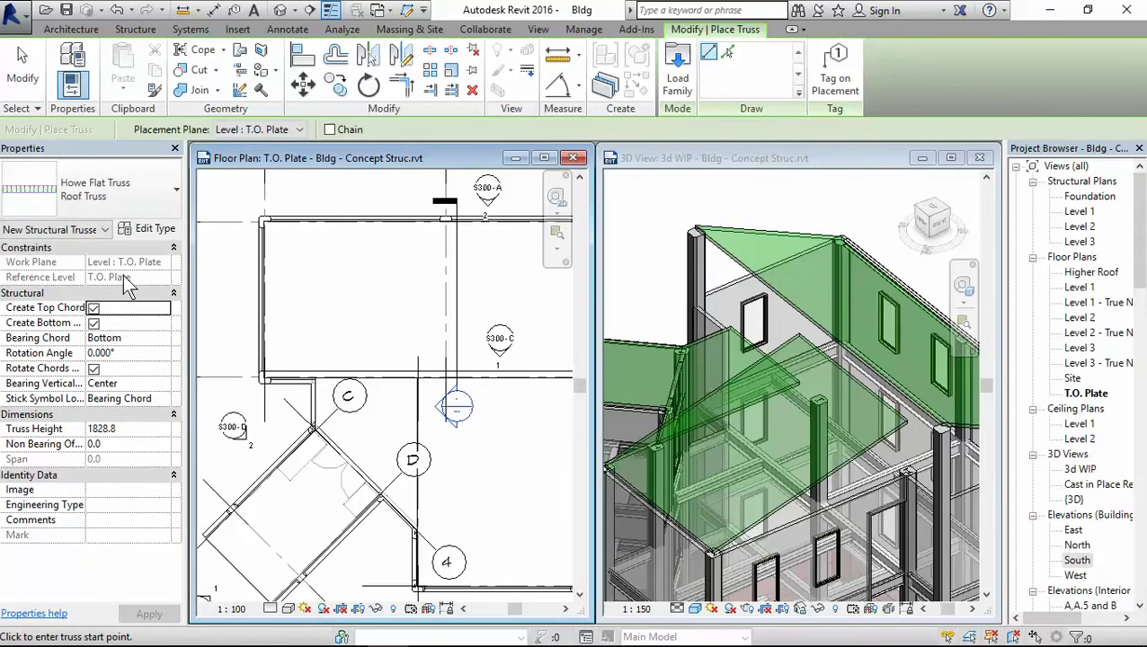
pyautogui.click(264, 377)
pyautogui.moveTo(379, 392); pyautogui.dragTo(228, 398, button='middle')
pyautogui.scroll(3, 476, 382)
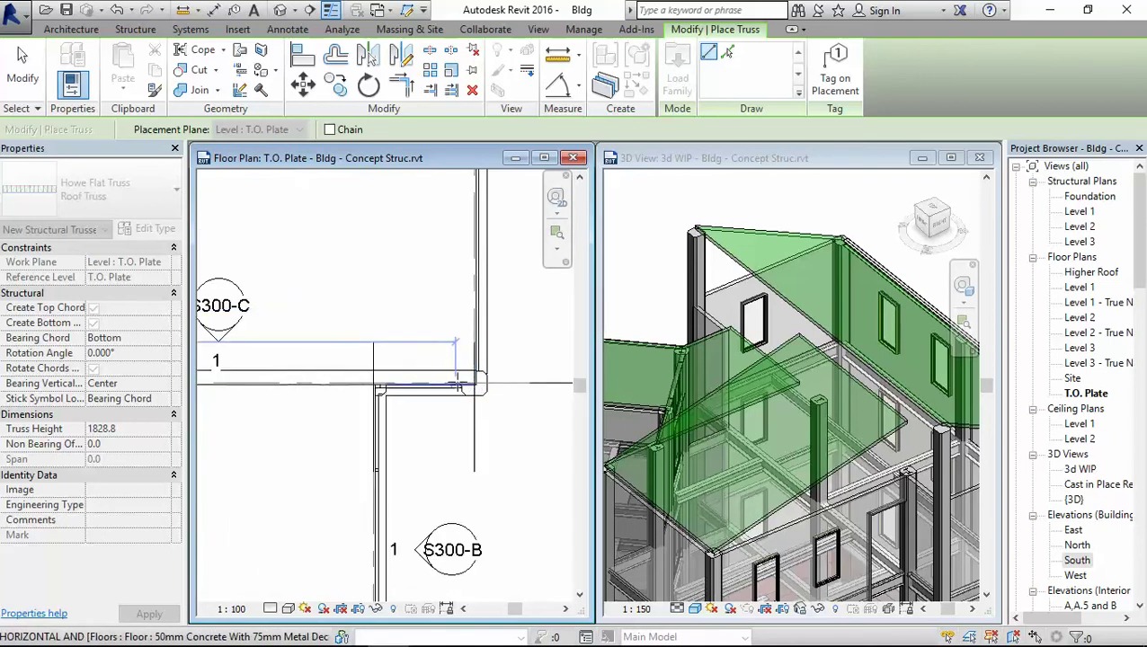
pyautogui.click(476, 385)
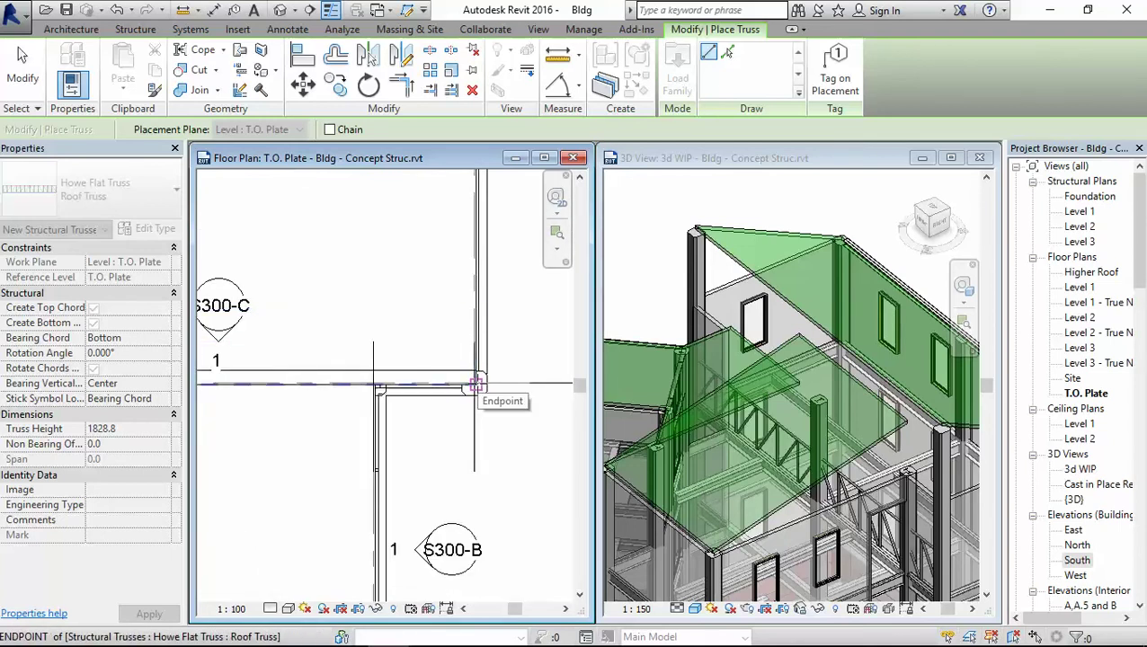
pyautogui.scroll(-3, 475, 383)
pyautogui.click(754, 156)
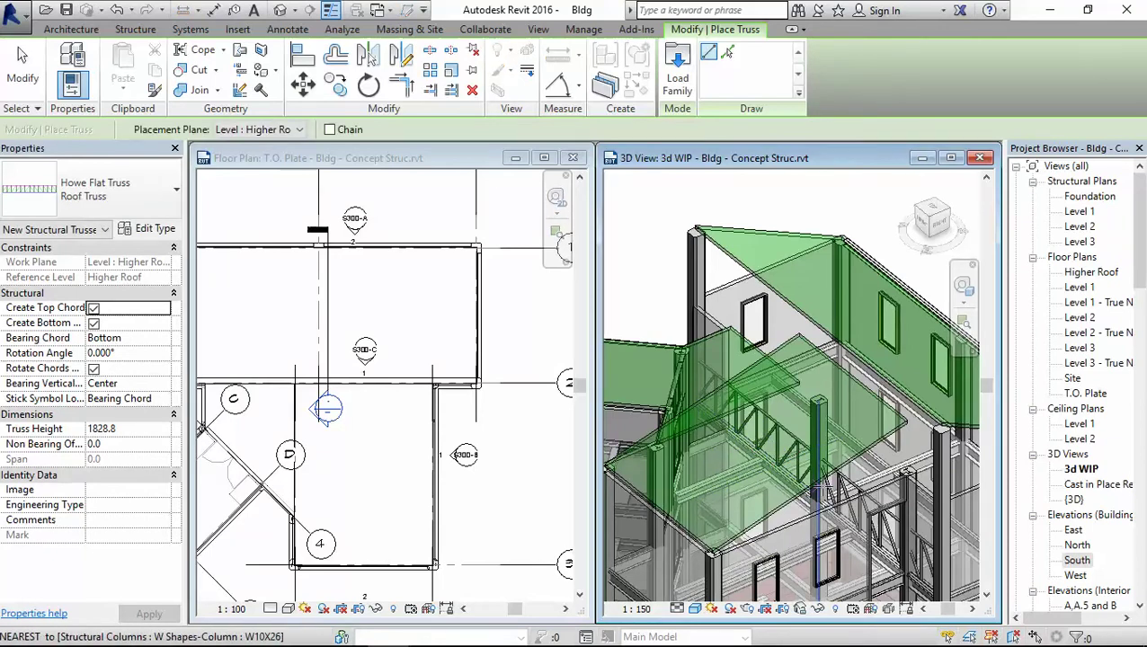
pyautogui.scroll(-1, 512, 290)
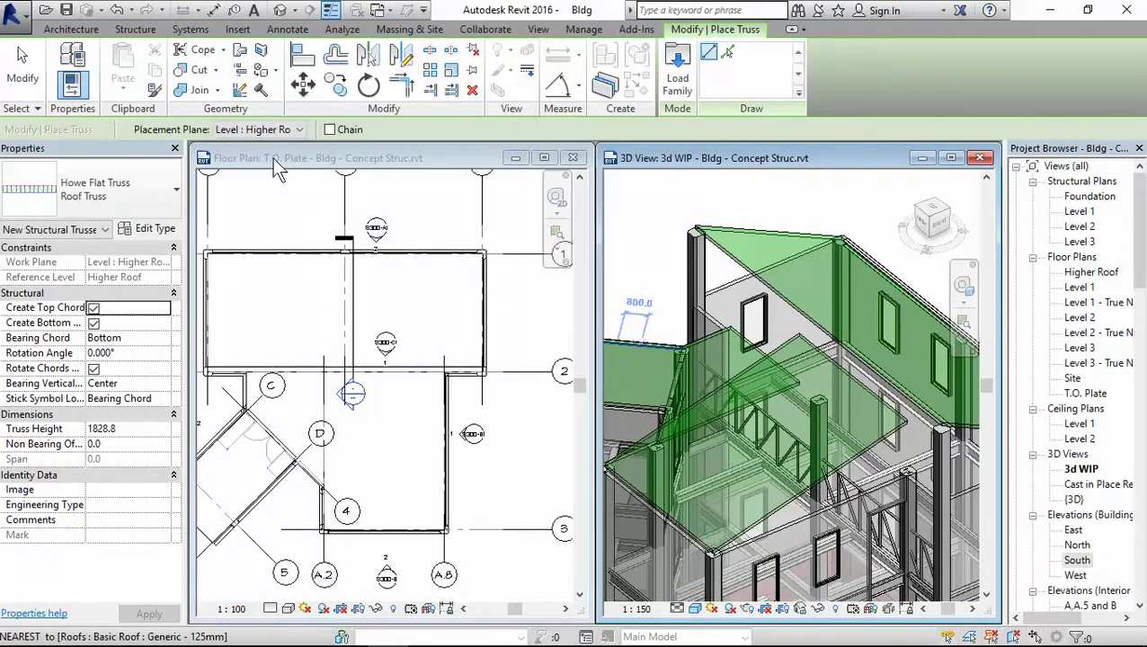
pyautogui.click(22, 68)
# Step: Set the placed truss's Start Level Offset and End Level Offset to 0
pyautogui.scroll(2, 850, 477)
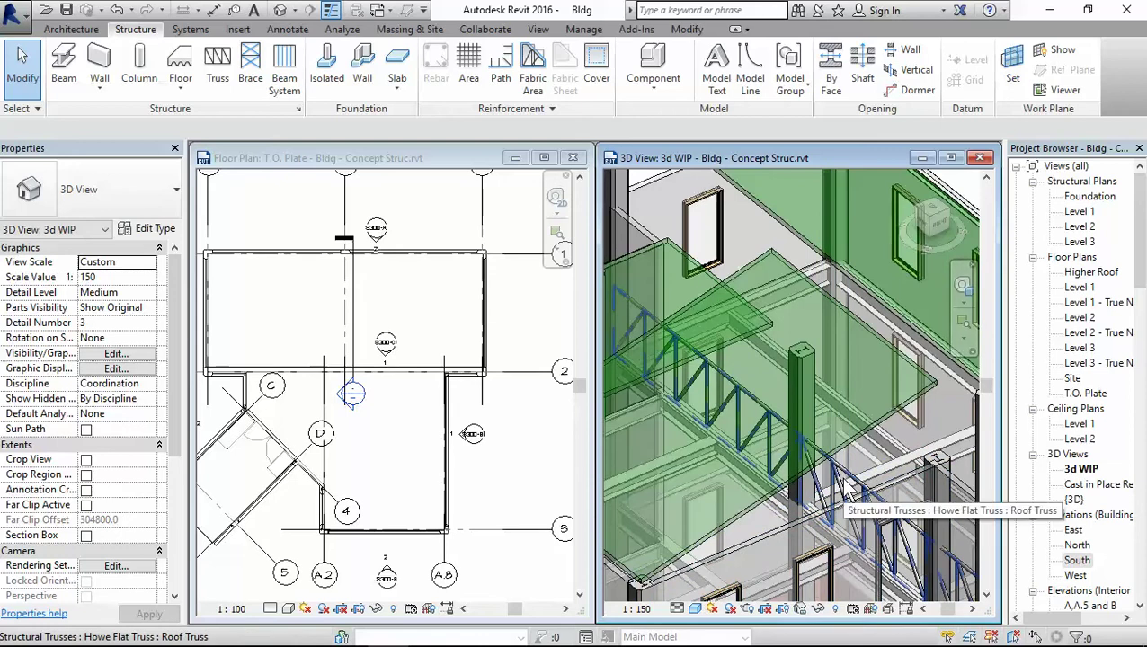
pyautogui.click(787, 479)
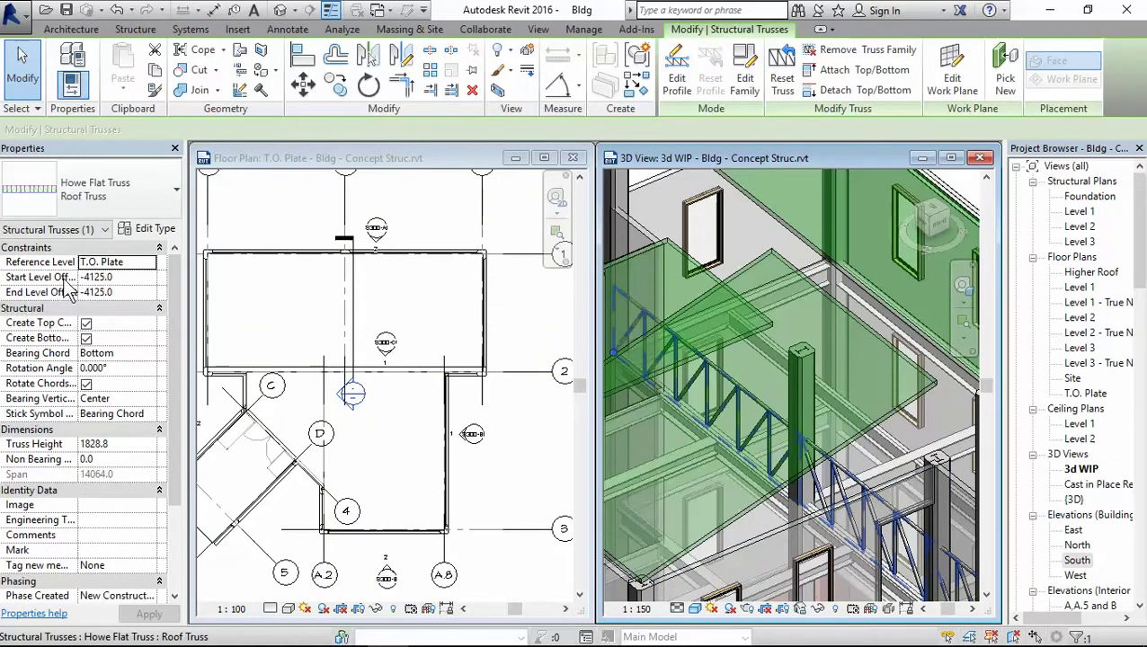
pyautogui.click(122, 277)
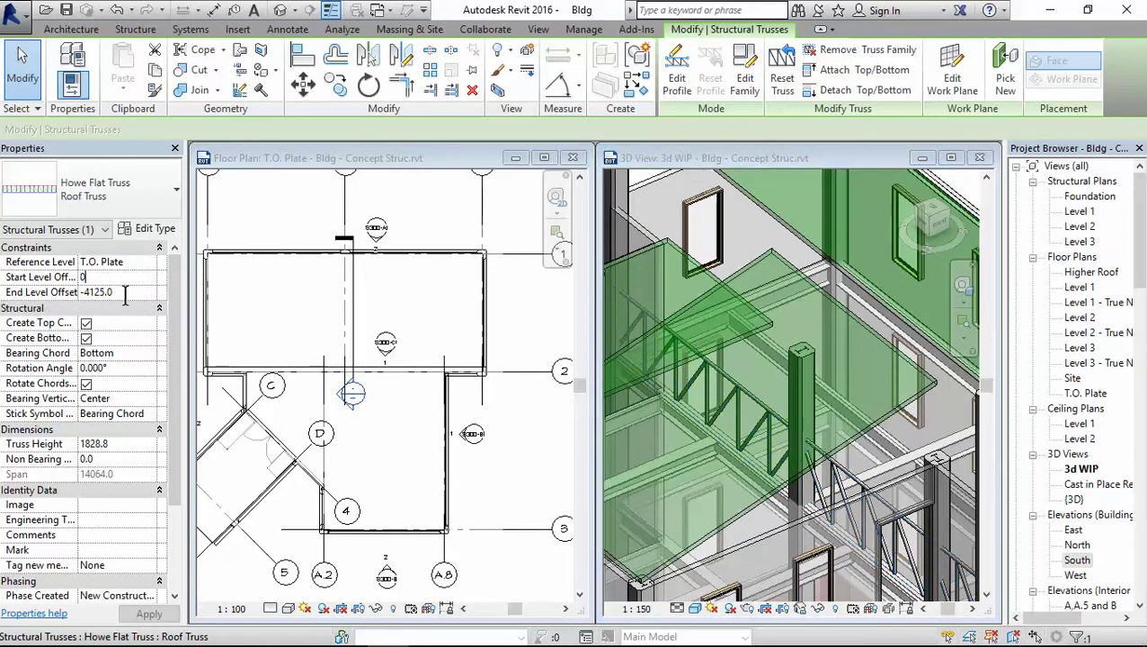
pyautogui.press('Tab')
pyautogui.write('0')
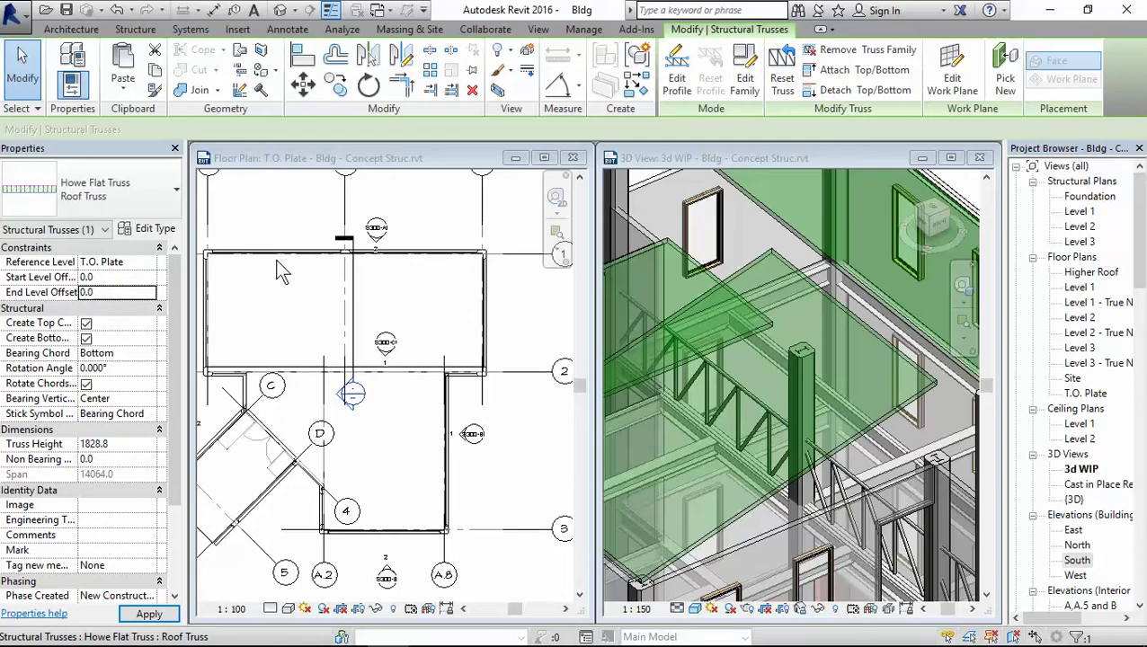
pyautogui.click(758, 371)
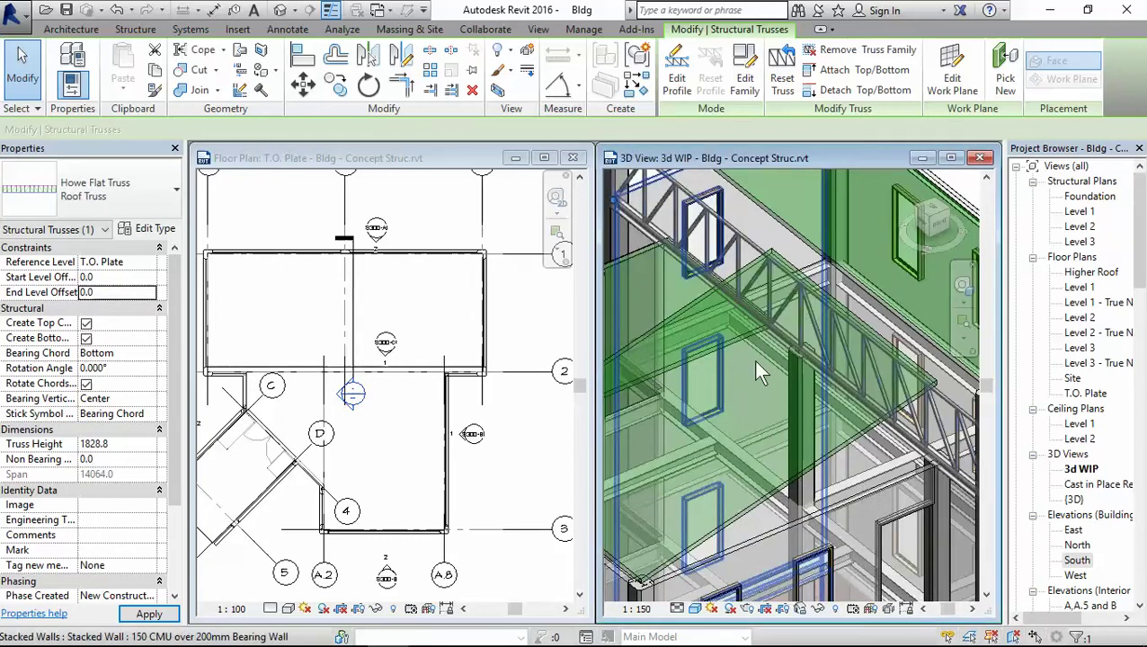
# Step: Try to attach the top of the roof truss to the higher roof above it
pyautogui.scroll(-3, 756, 360)
pyautogui.scroll(2, 672, 252)
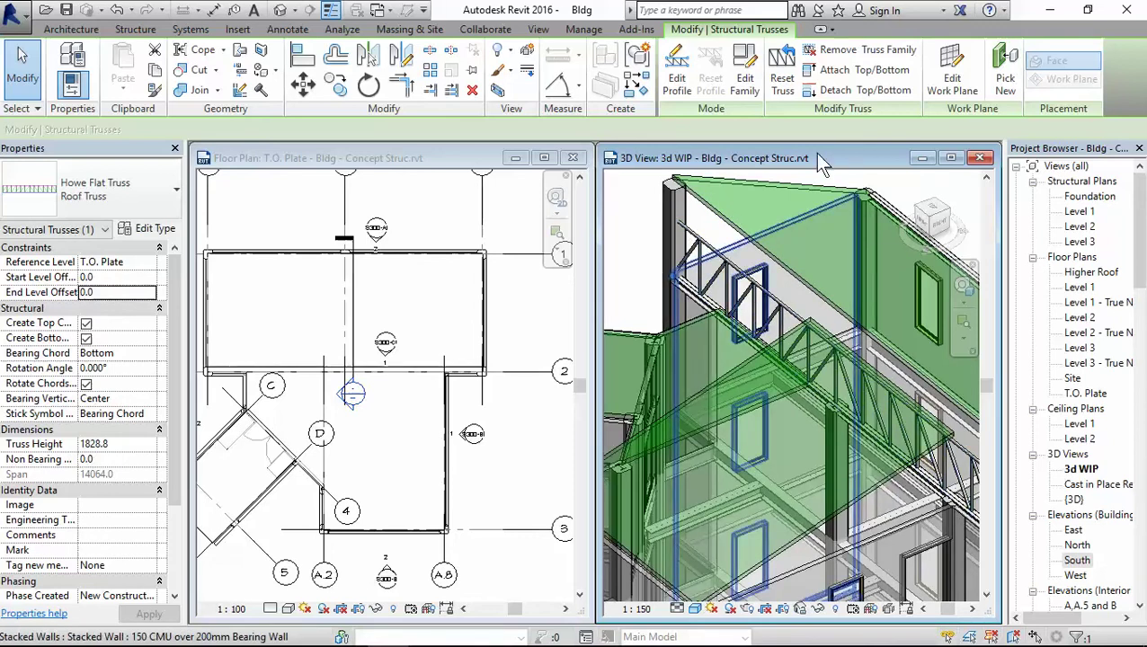
pyautogui.click(852, 80)
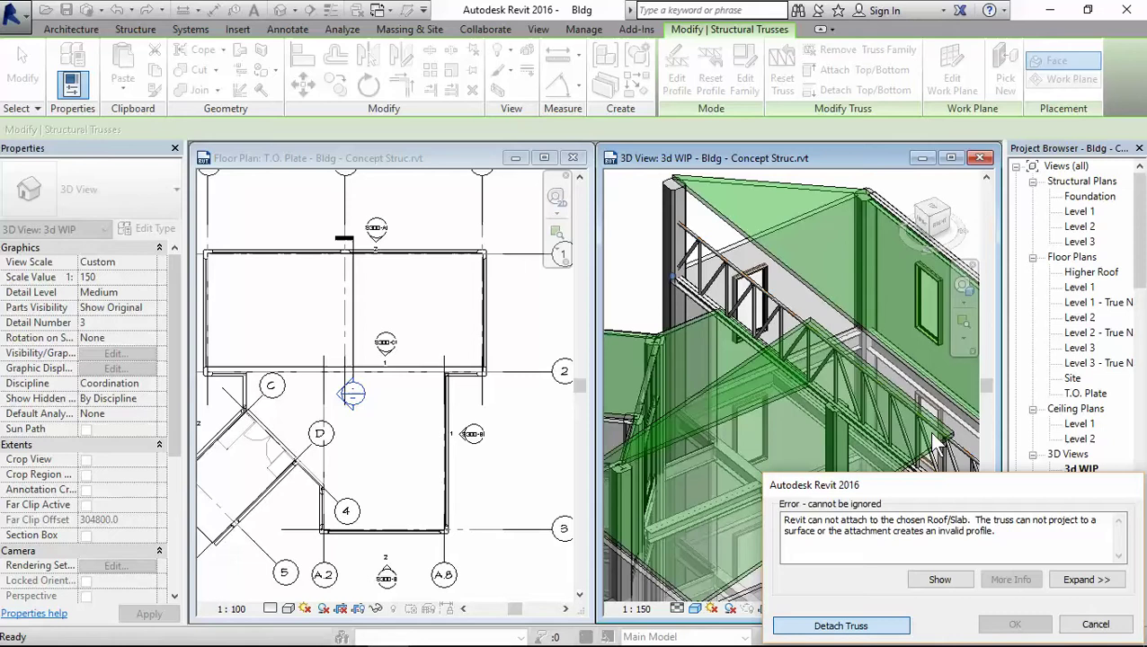
pyautogui.press('Escape')
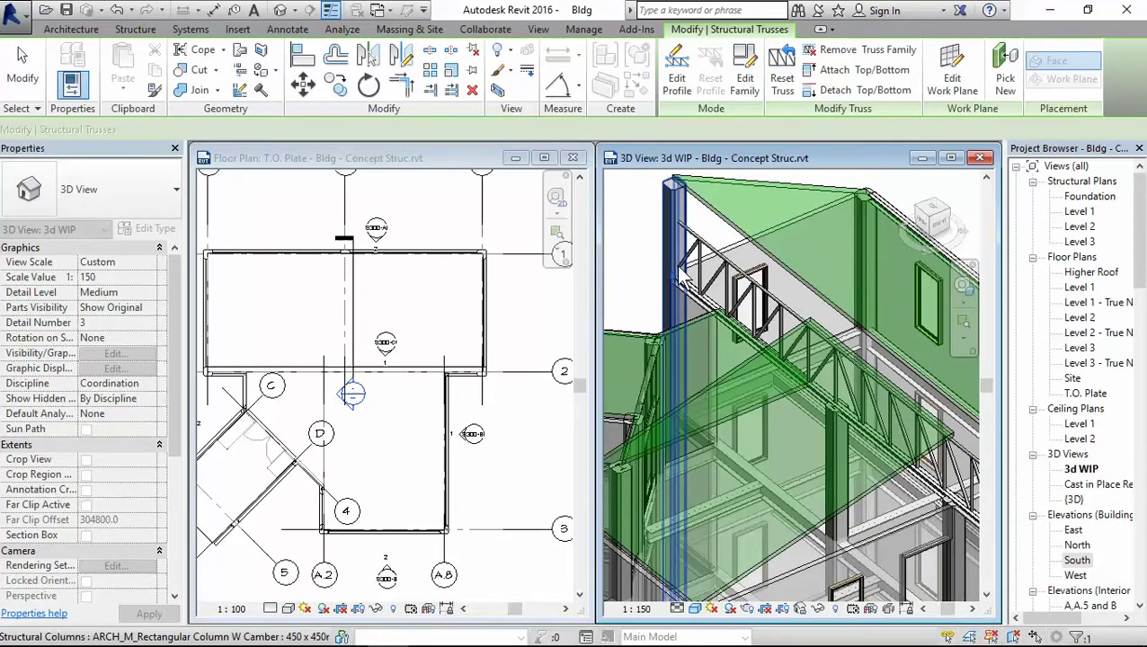
pyautogui.click(688, 274)
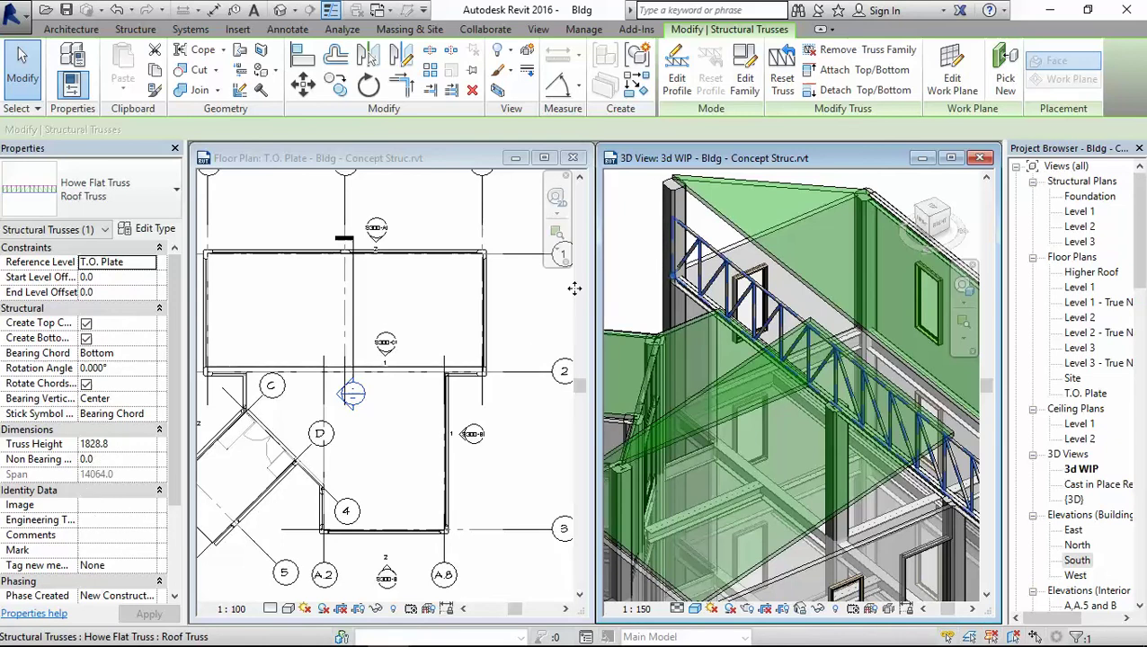
pyautogui.click(848, 73)
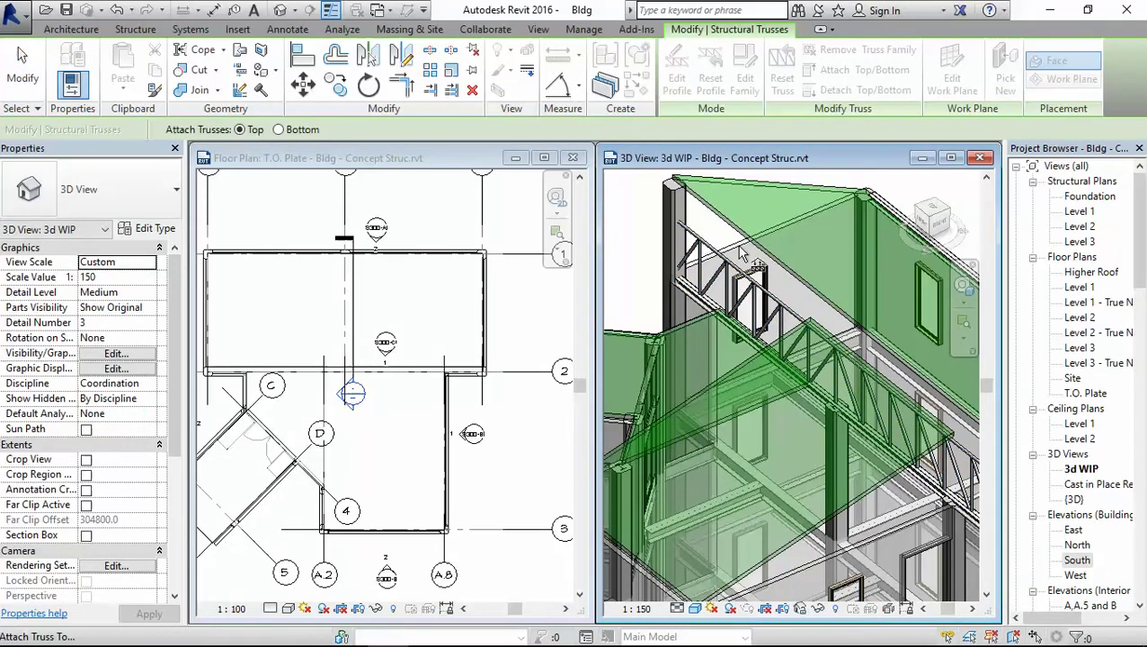
pyautogui.click(555, 337)
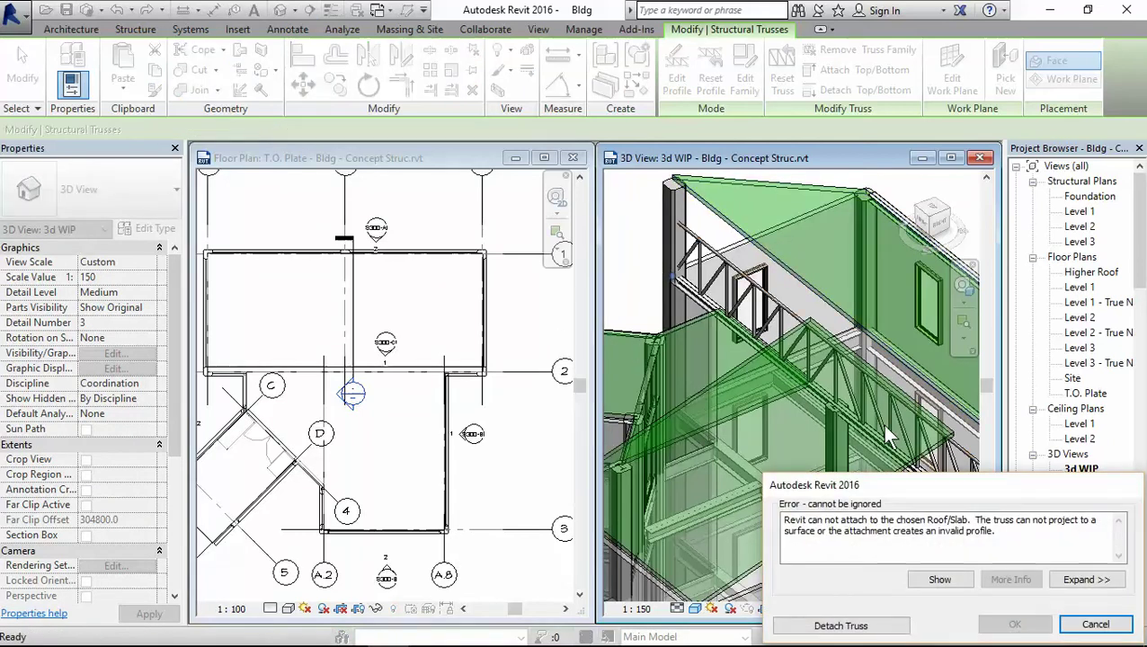
pyautogui.click(1095, 625)
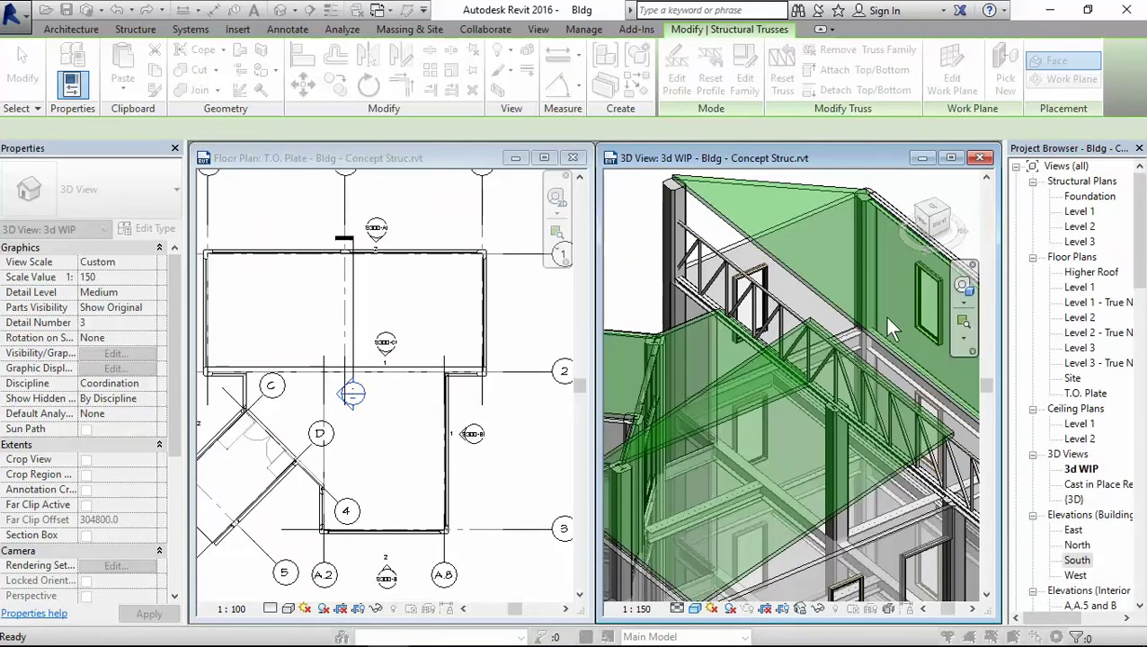
pyautogui.press('Escape')
# Step: Examine in 3D how the raised truss sits between its end columns and beneath the higher roof
pyautogui.scroll(2, 703, 284)
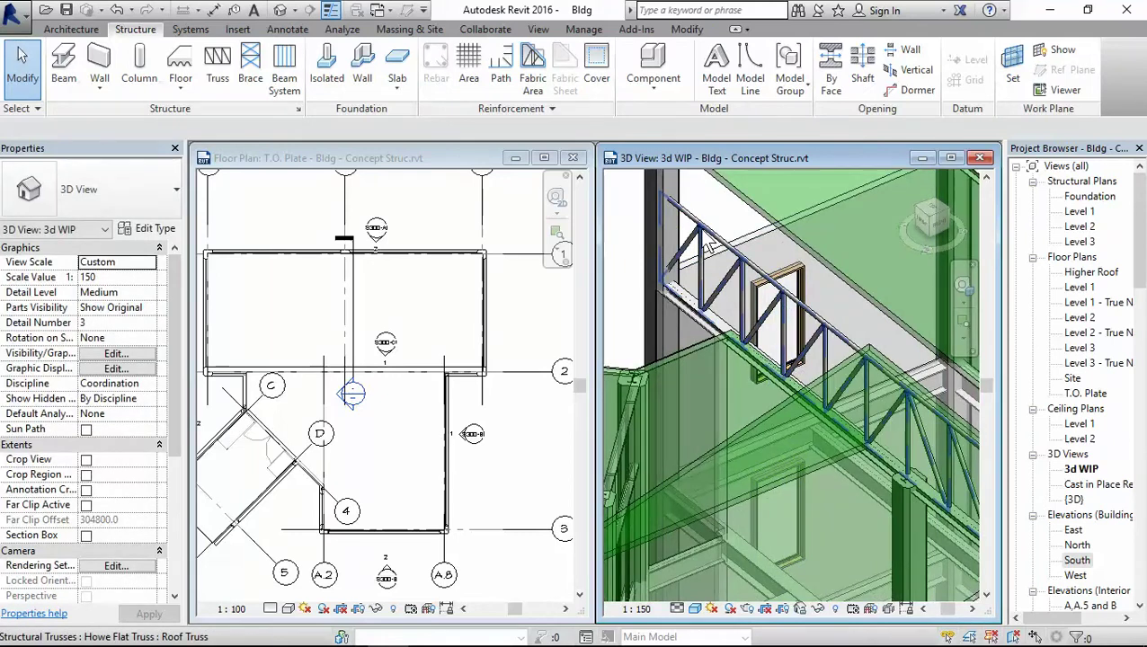
pyautogui.scroll(-2, 747, 347)
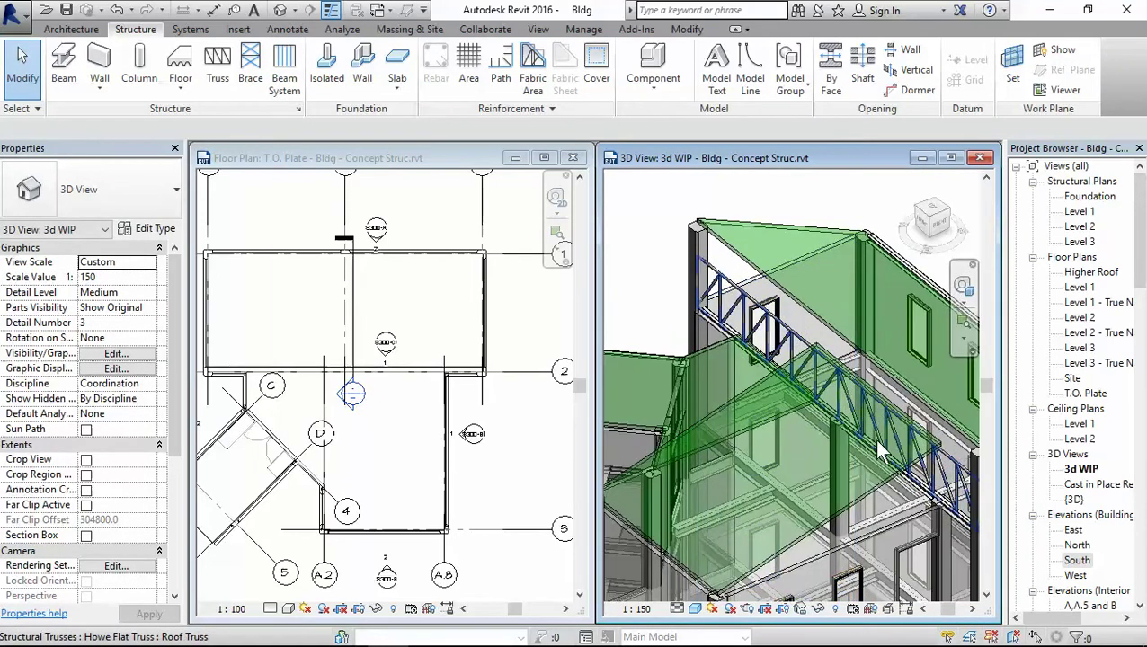
pyautogui.moveTo(877, 443); pyautogui.dragTo(757, 362, button='middle')
pyautogui.scroll(3, 850, 436)
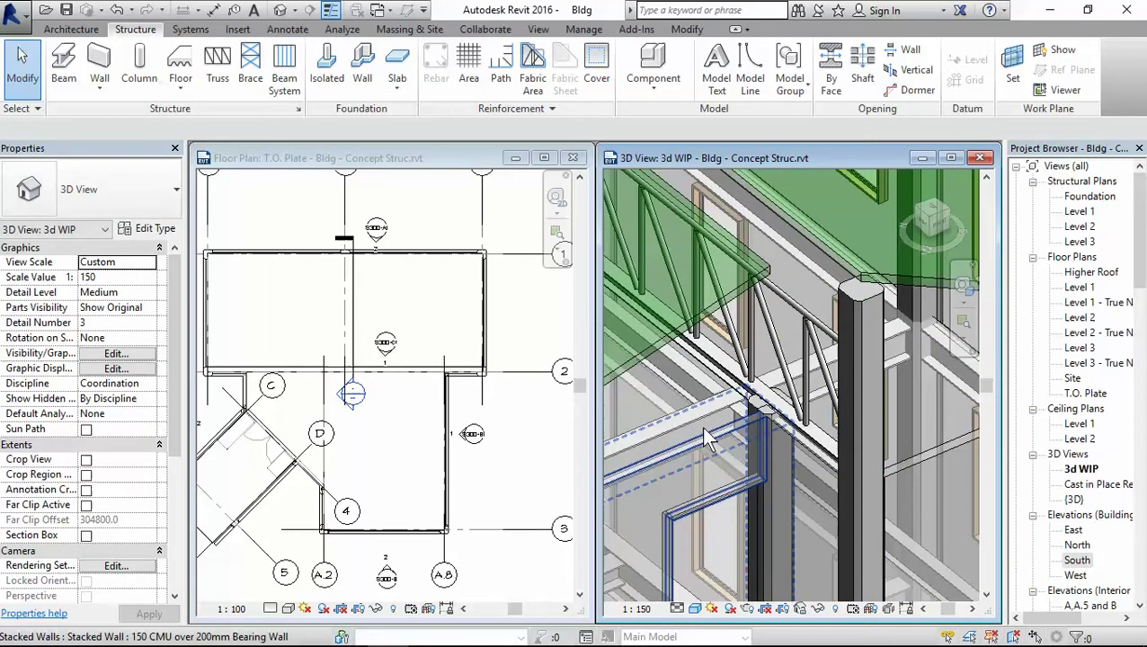
pyautogui.click(897, 630)
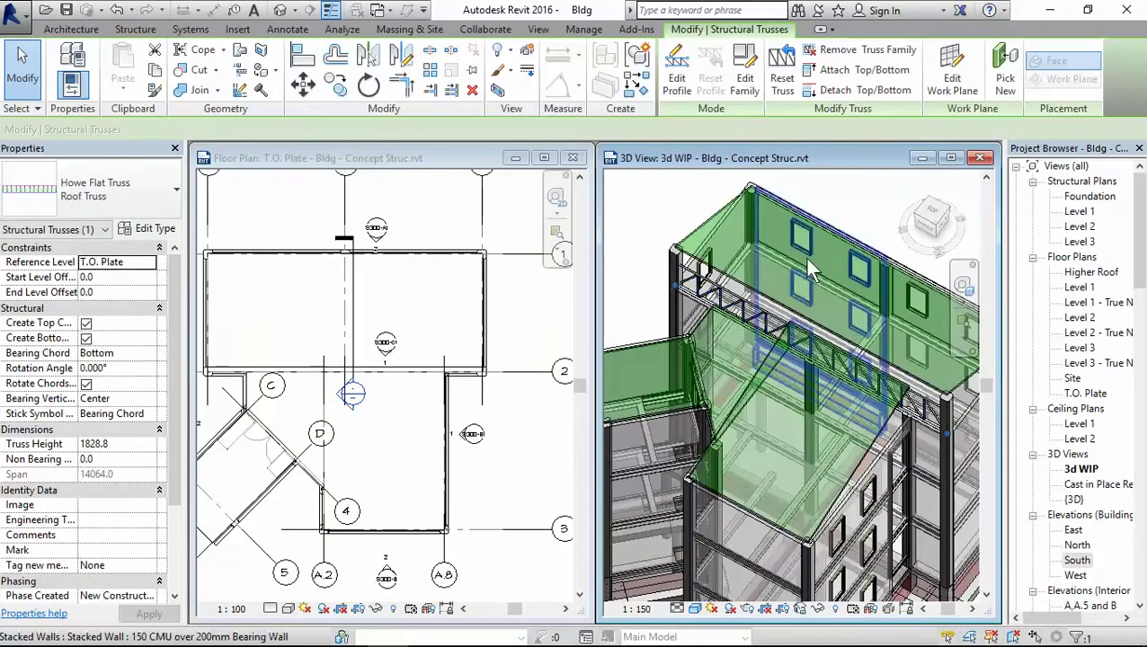
pyautogui.scroll(2, 724, 314)
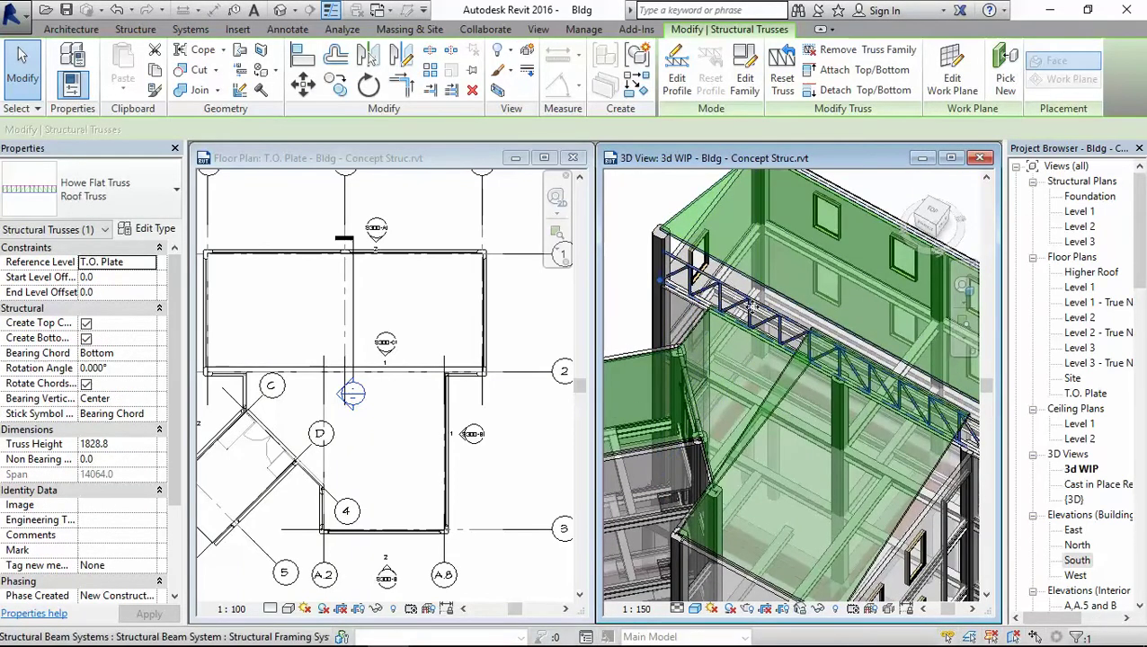
pyautogui.scroll(-1, 783, 324)
pyautogui.keyDown('shift'); pyautogui.moveTo(822, 348); pyautogui.dragTo(824, 309, button='middle'); pyautogui.keyUp('shift')
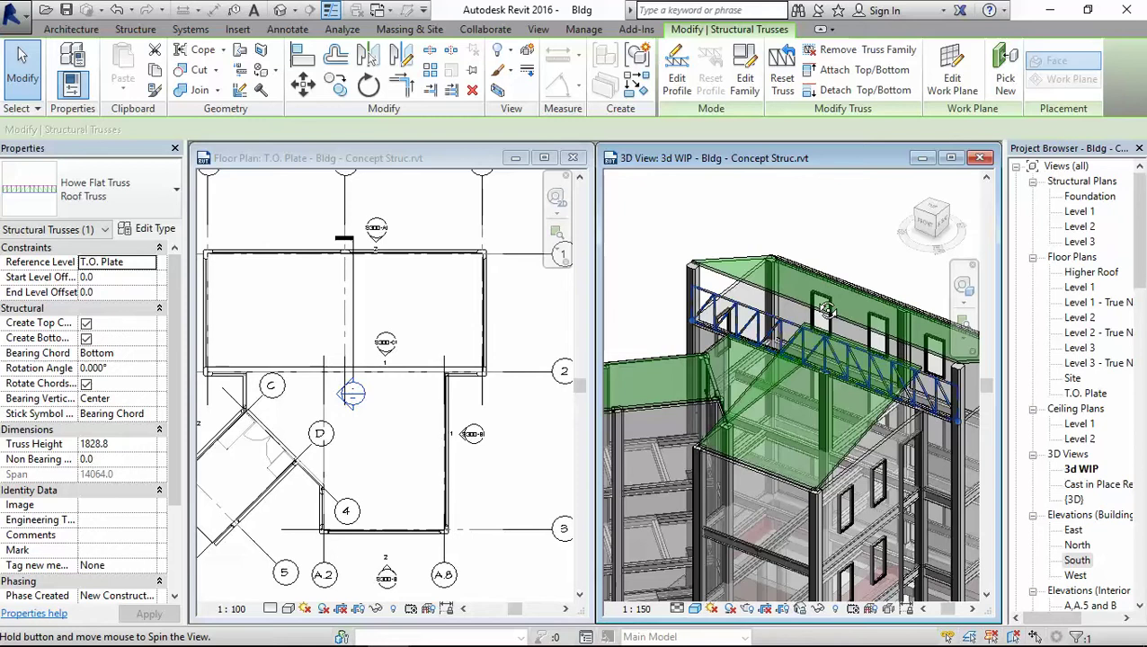
# Step: Turn the 3D view to the front and open the roof truss's profile for editing
pyautogui.click(926, 227)
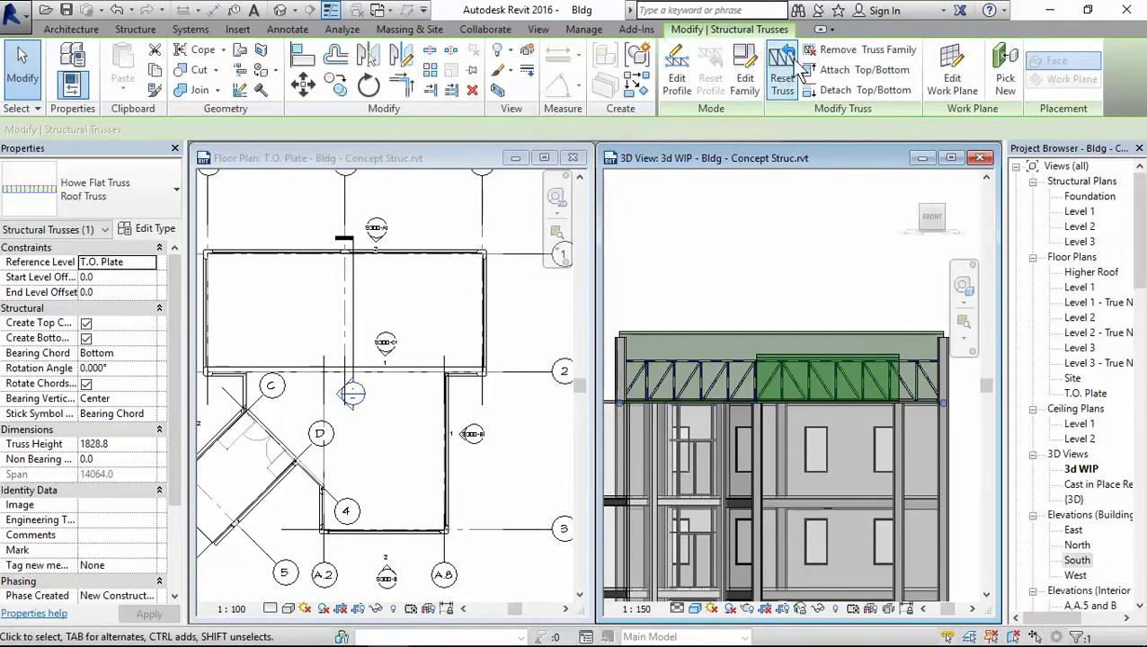
pyautogui.click(678, 88)
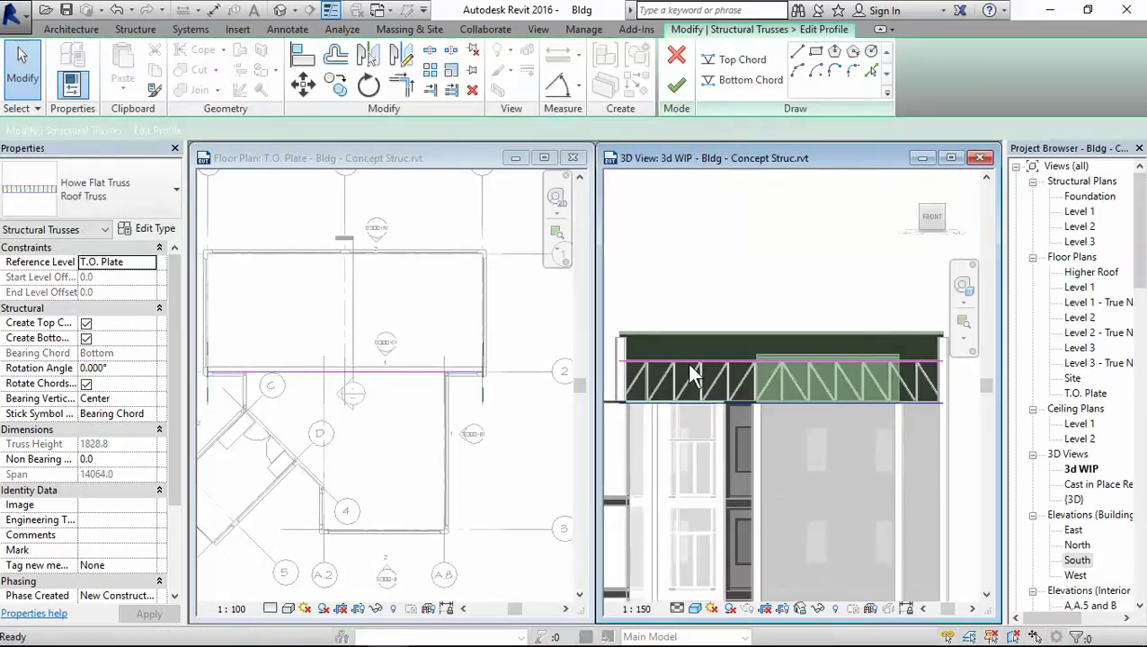
pyautogui.scroll(3, 651, 360)
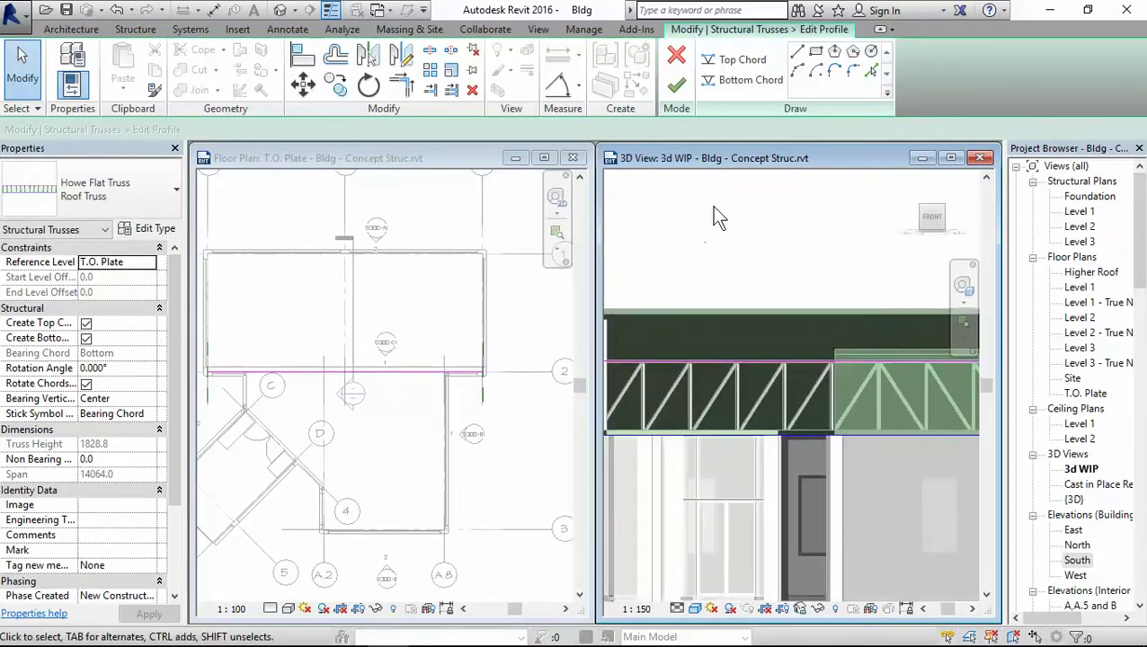
pyautogui.scroll(-2, 717, 216)
# Step: Add a Top Chord line to the truss profile by picking the lower edge of the higher roof
pyautogui.click(743, 60)
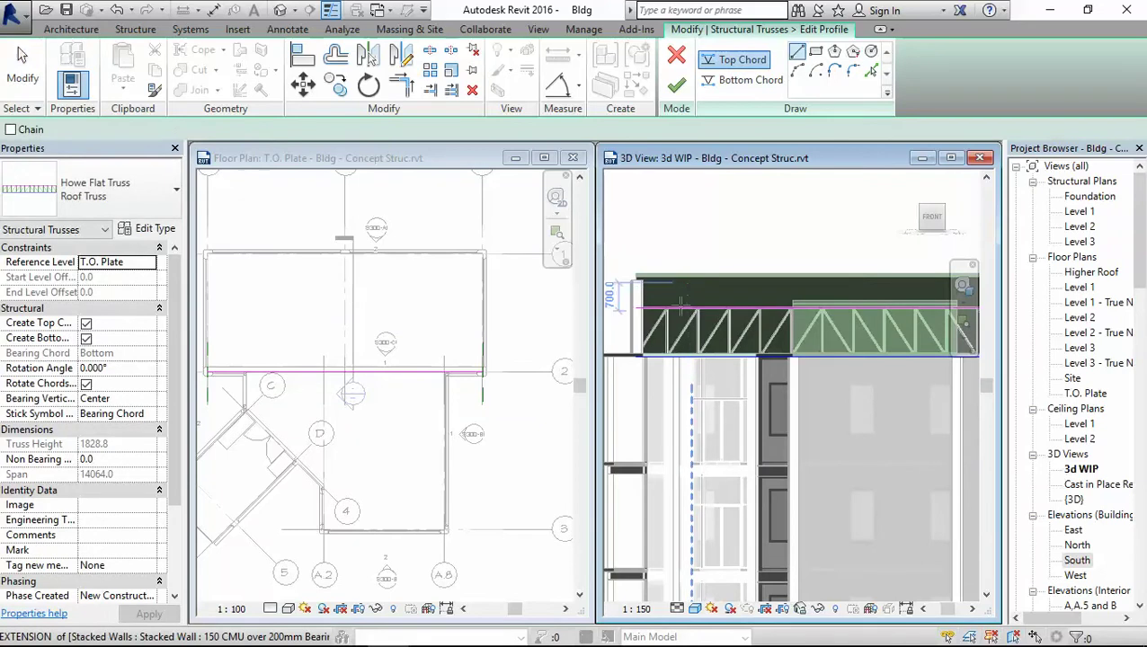
pyautogui.scroll(2, 685, 306)
pyautogui.moveTo(692, 319); pyautogui.dragTo(731, 306, button='middle')
pyautogui.scroll(1, 717, 271)
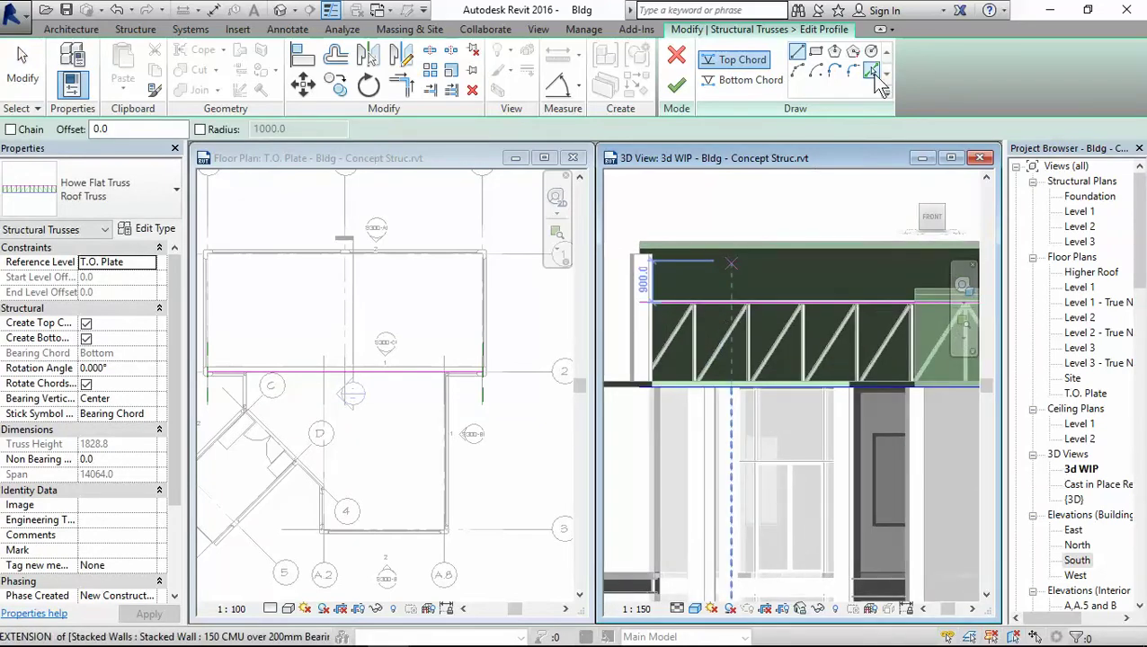
pyautogui.click(872, 72)
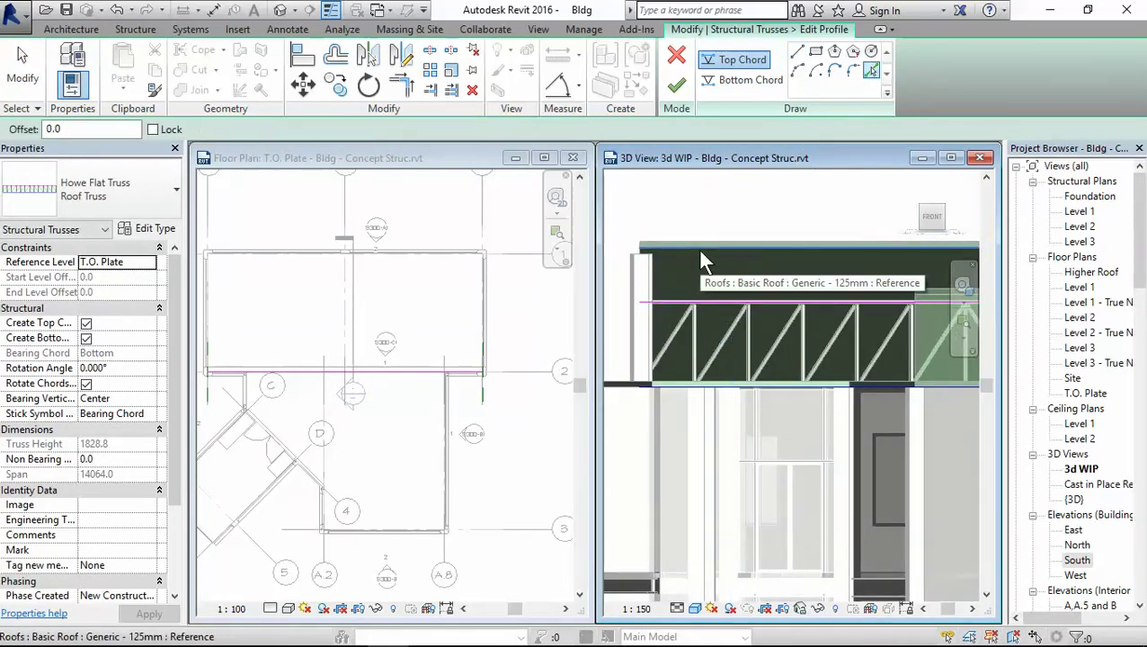
pyautogui.click(700, 253)
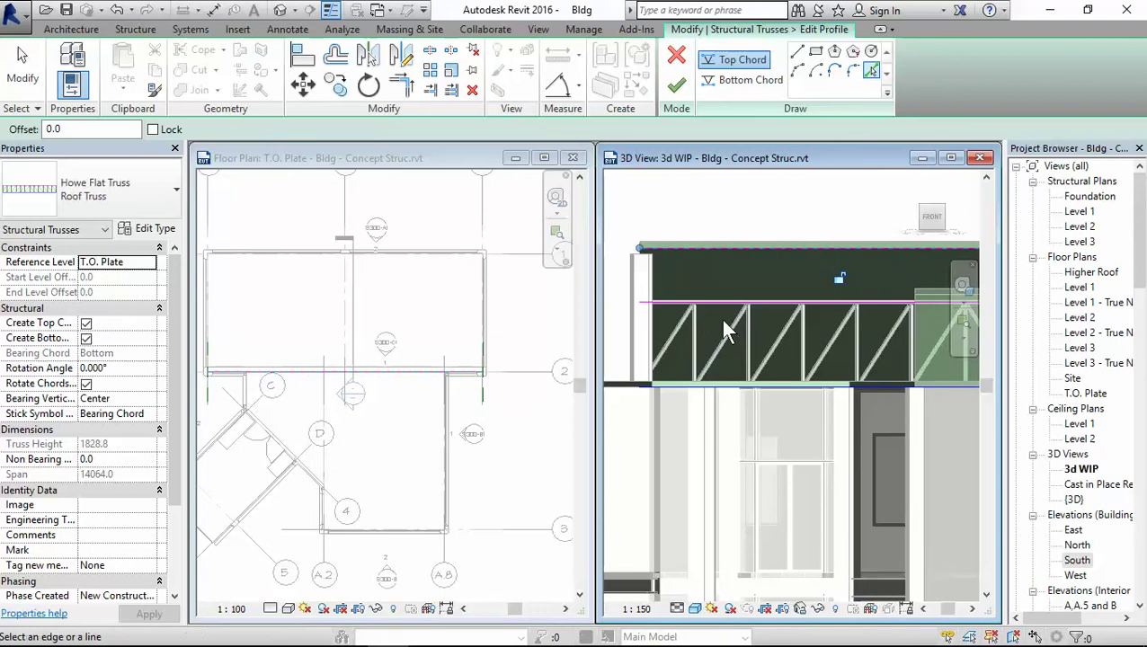
pyautogui.press('Escape')
pyautogui.press('Escape')
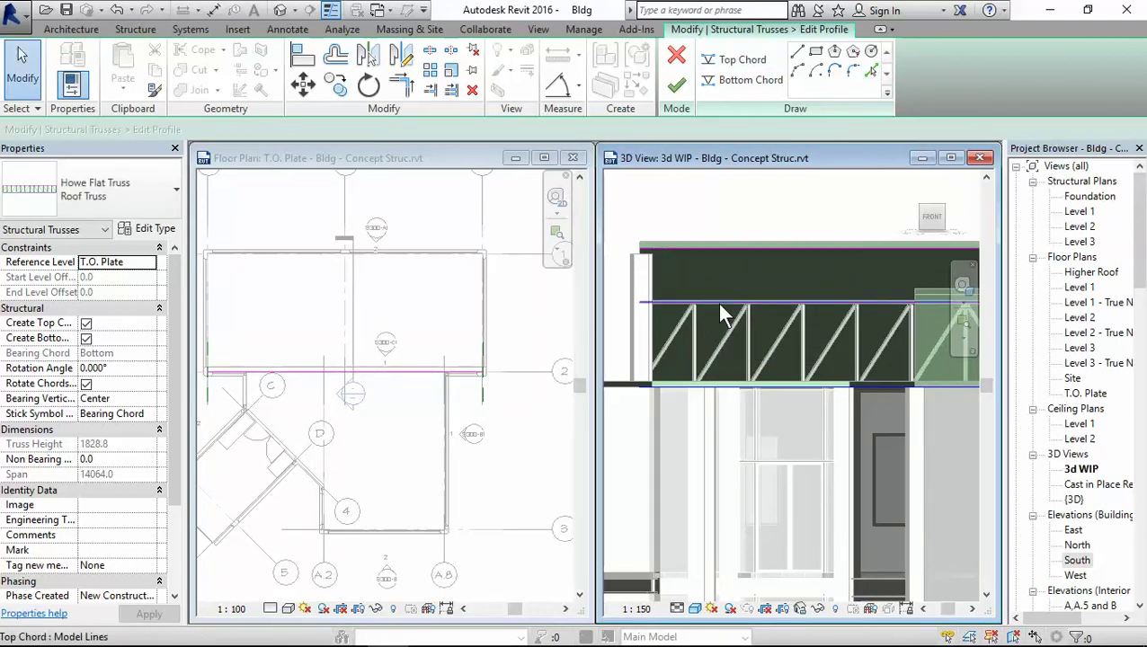
# Step: Delete the original lower top chord line from the truss profile and finish editing the profile
pyautogui.click(720, 307)
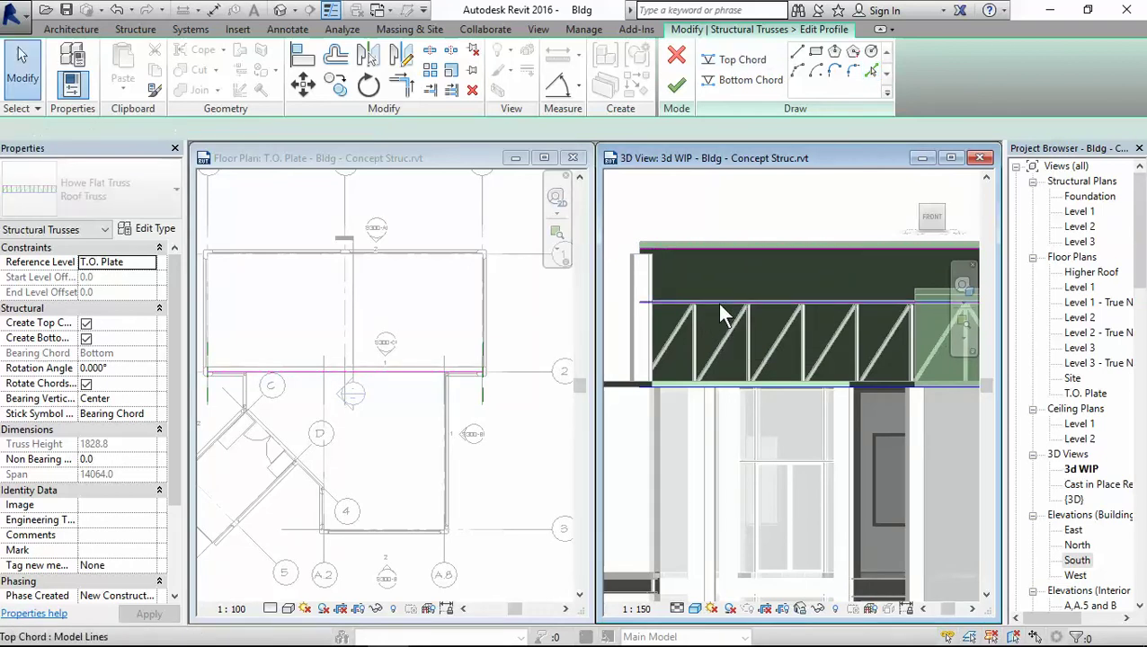
pyautogui.click(472, 91)
pyautogui.scroll(-3, 776, 341)
pyautogui.moveTo(778, 355); pyautogui.dragTo(698, 303, button='middle')
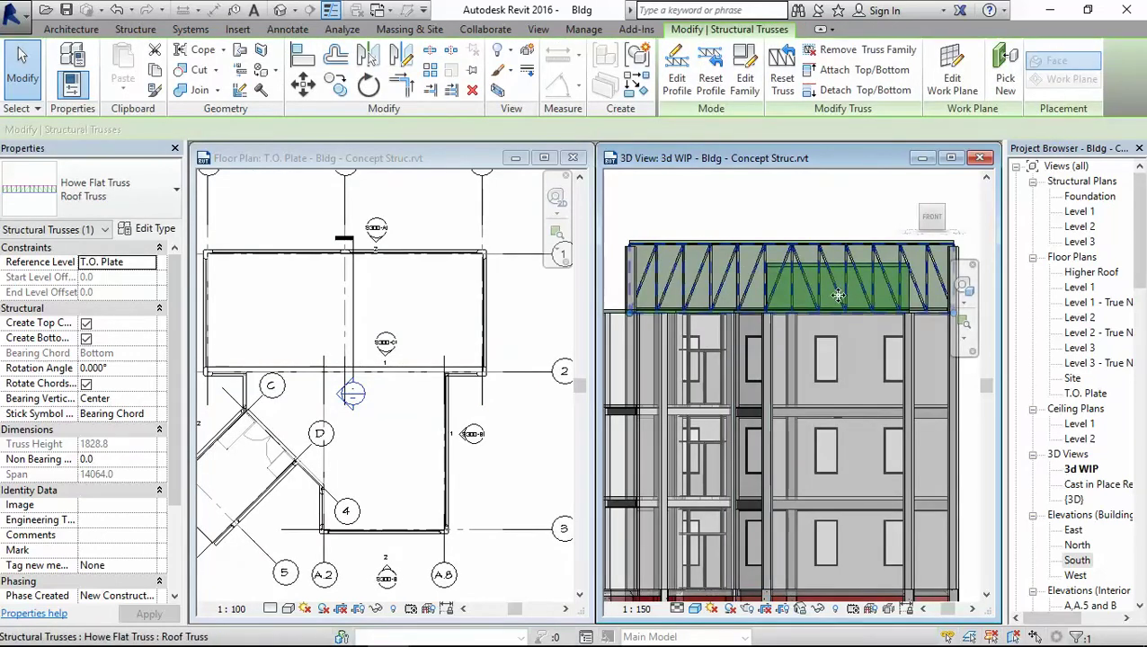
# Step: Examine in 3D how the reshaped truss along grid 2 fits beneath the edge of the higher roof
pyautogui.keyDown('shift'); pyautogui.moveTo(791, 353); pyautogui.dragTo(778, 384, button='middle'); pyautogui.keyUp('shift')
pyautogui.keyDown('shift'); pyautogui.moveTo(884, 342); pyautogui.dragTo(761, 333, button='middle'); pyautogui.keyUp('shift')
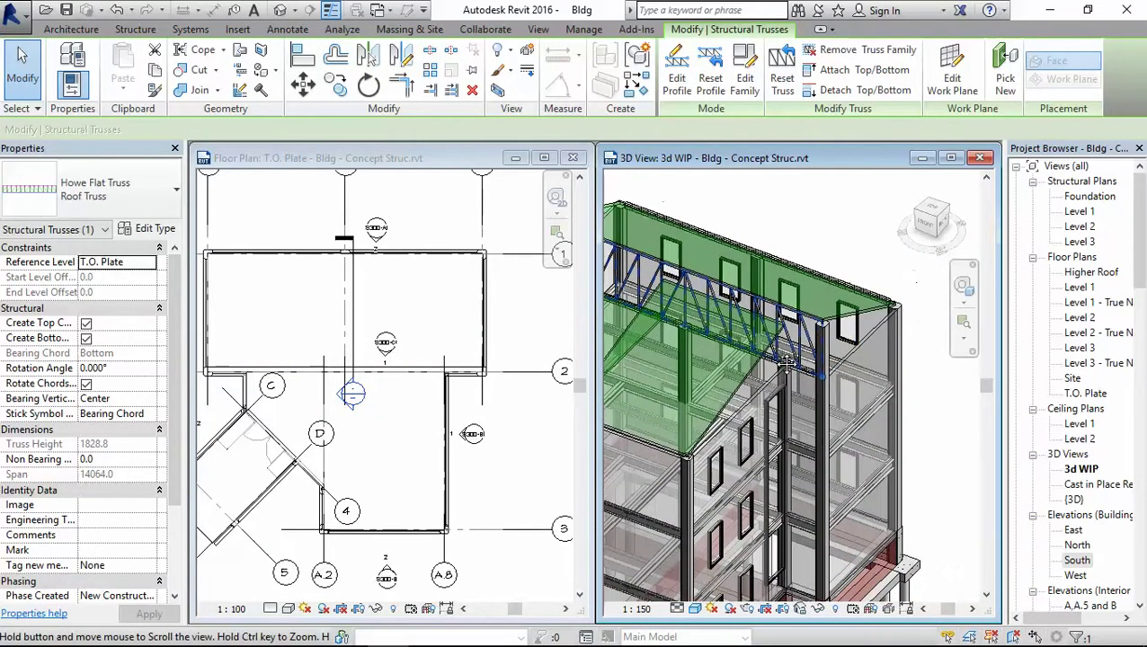
pyautogui.scroll(2, 742, 317)
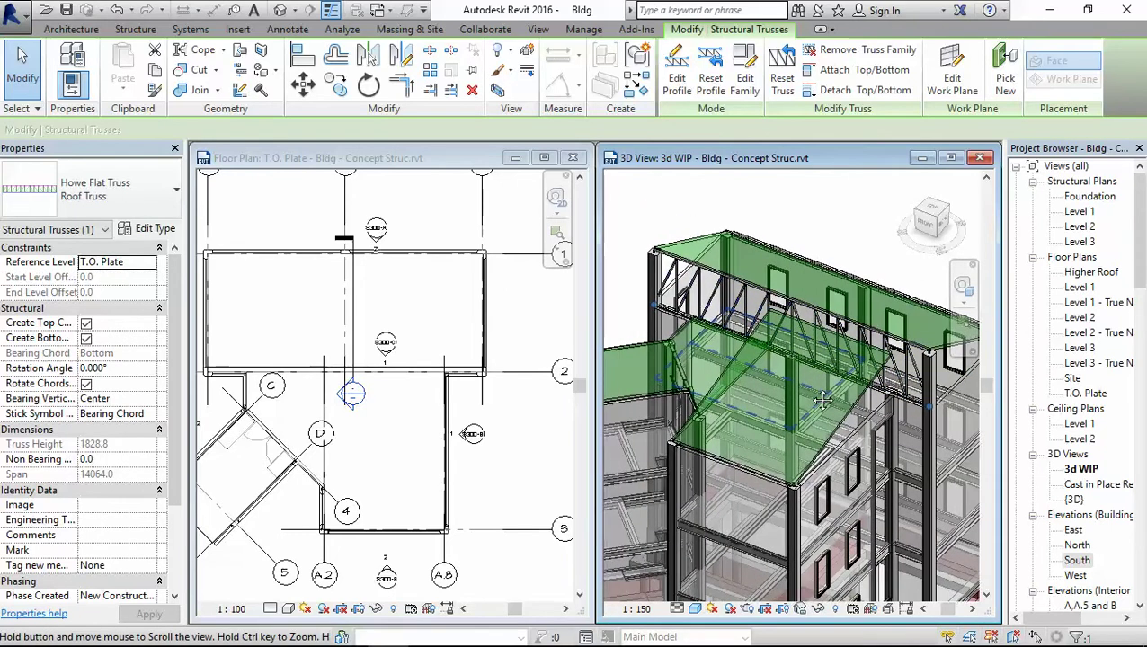
pyautogui.scroll(2, 673, 304)
pyautogui.scroll(-1, 673, 304)
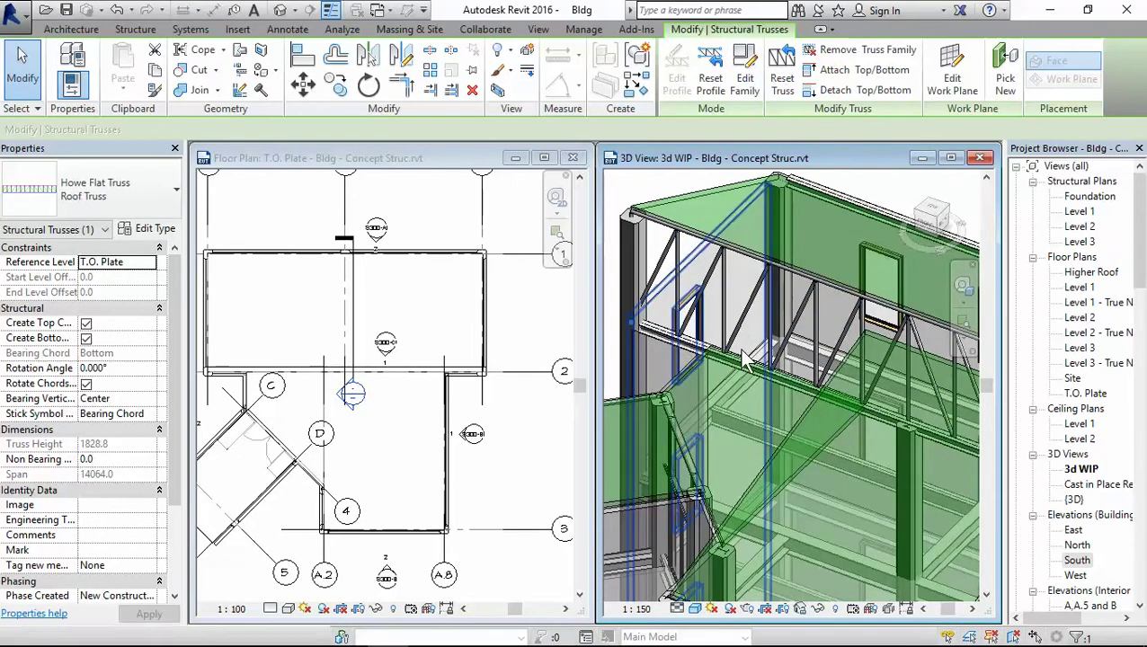
pyautogui.scroll(-3, 757, 316)
pyautogui.keyDown('shift'); pyautogui.moveTo(837, 338); pyautogui.dragTo(724, 301, button='middle'); pyautogui.keyUp('shift')
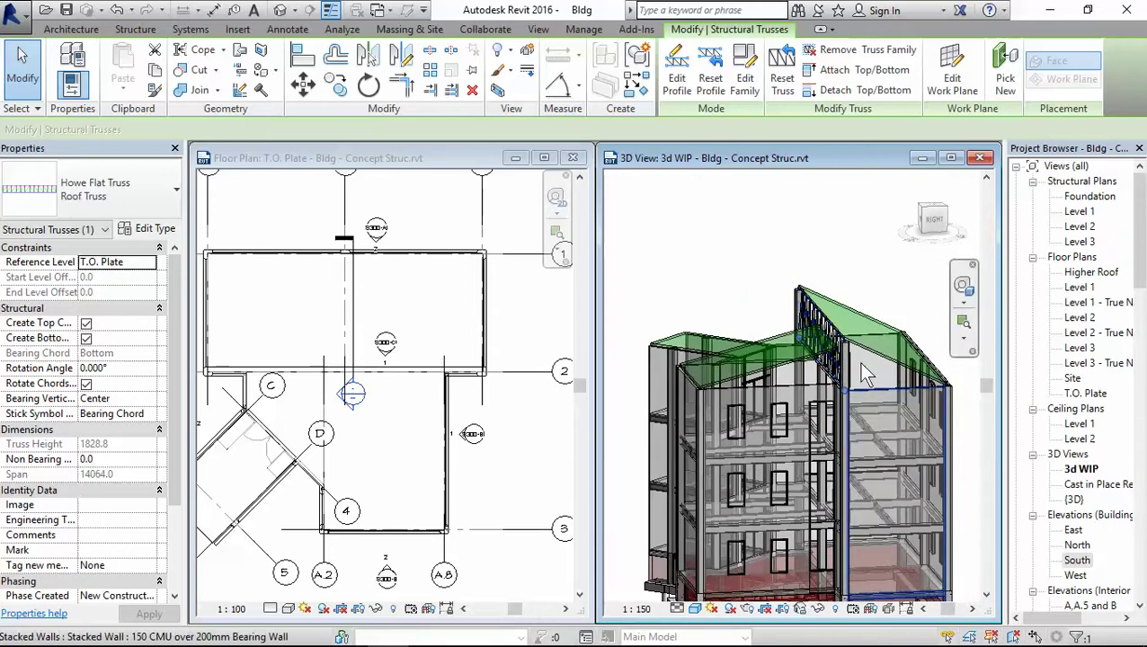
# Step: Place a Howe Flat Truss Roof Truss on the T.O. Plate level along grid B, from grid 2 to grid 1, and dismiss the save reminder
pyautogui.click(416, 153)
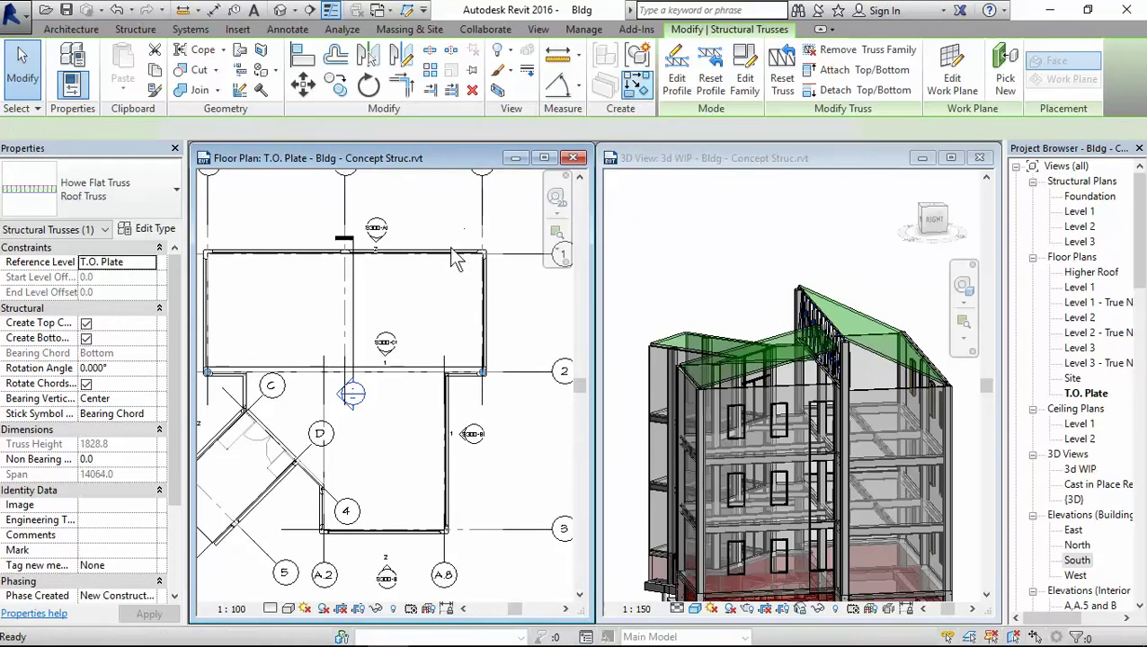
pyautogui.moveTo(399, 338); pyautogui.dragTo(326, 313, button='middle')
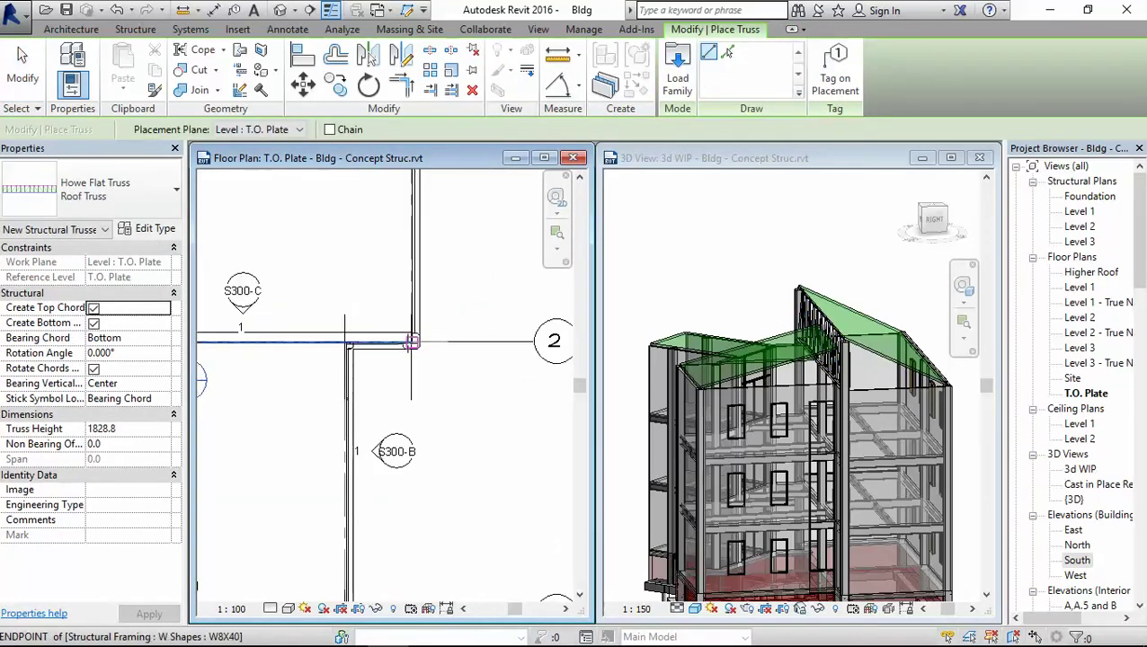
pyautogui.scroll(2, 412, 342)
pyautogui.click(413, 343)
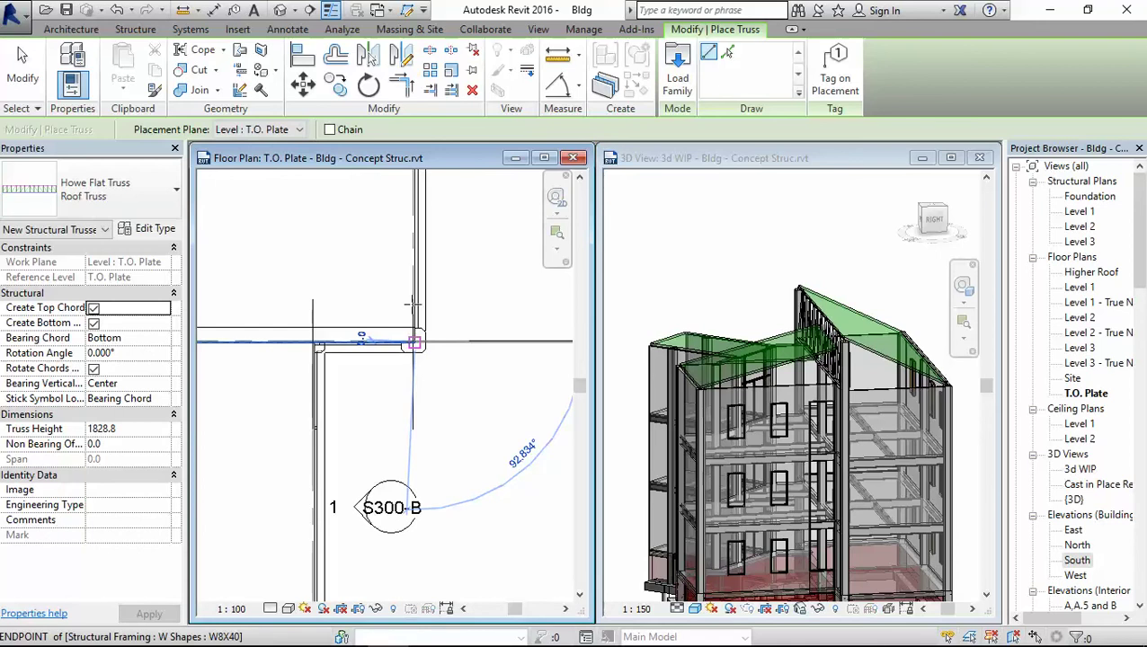
pyautogui.scroll(-3, 407, 259)
pyautogui.scroll(1, 402, 322)
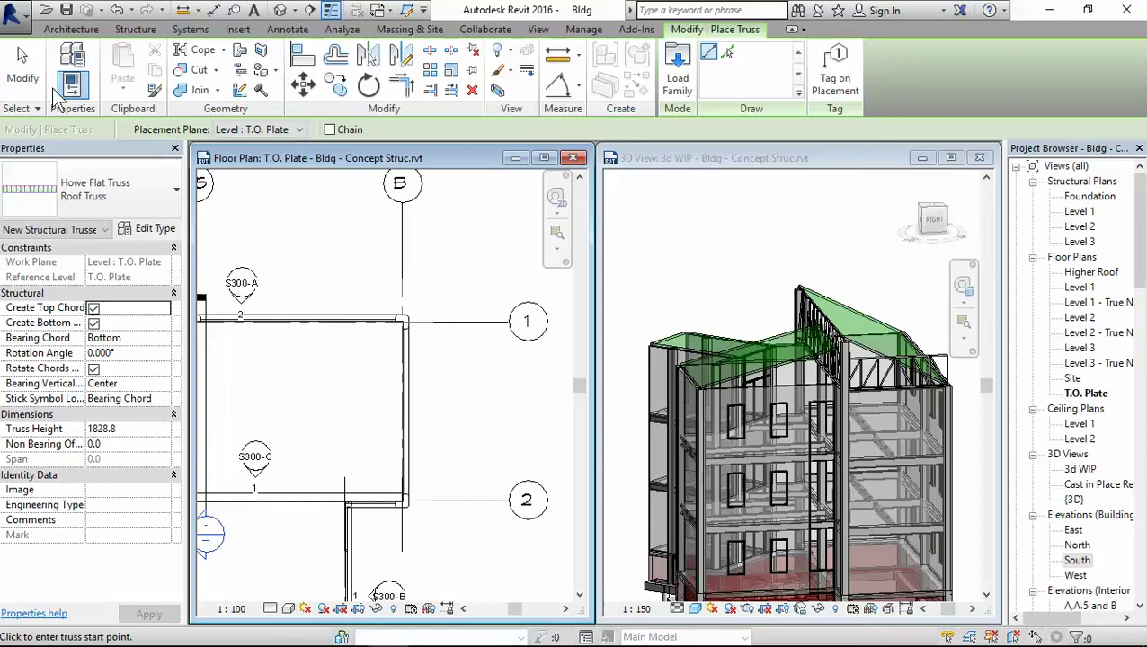
pyautogui.click(23, 72)
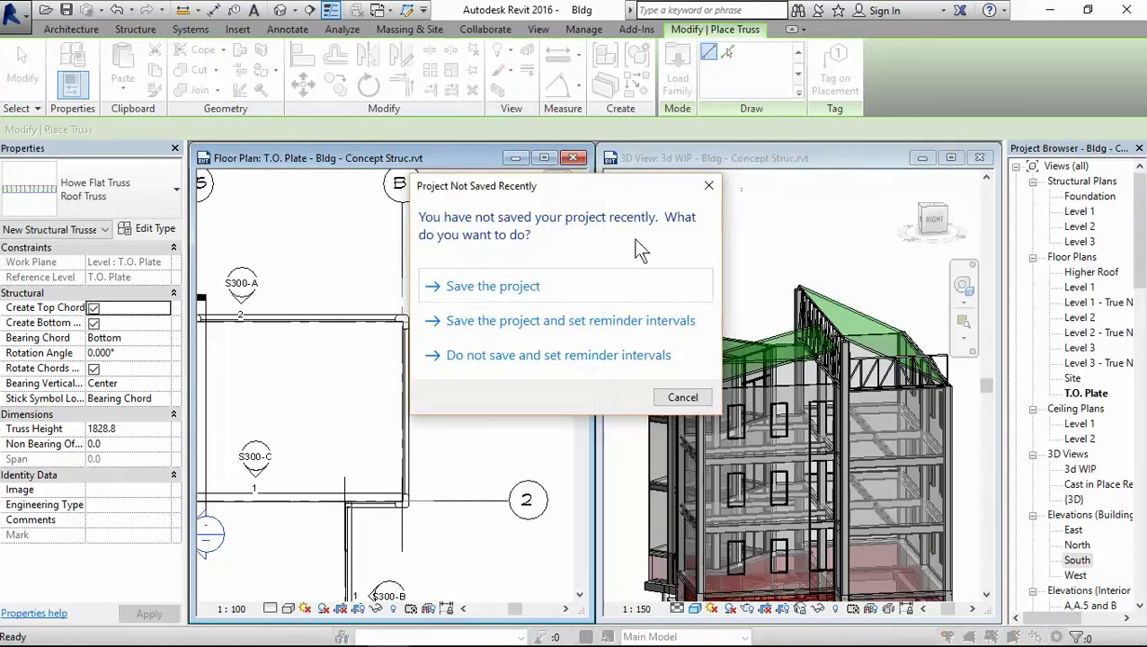
pyautogui.click(683, 398)
# Step: Turn the 3D view to the right side and open the grid B truss's profile for editing
pyautogui.click(765, 158)
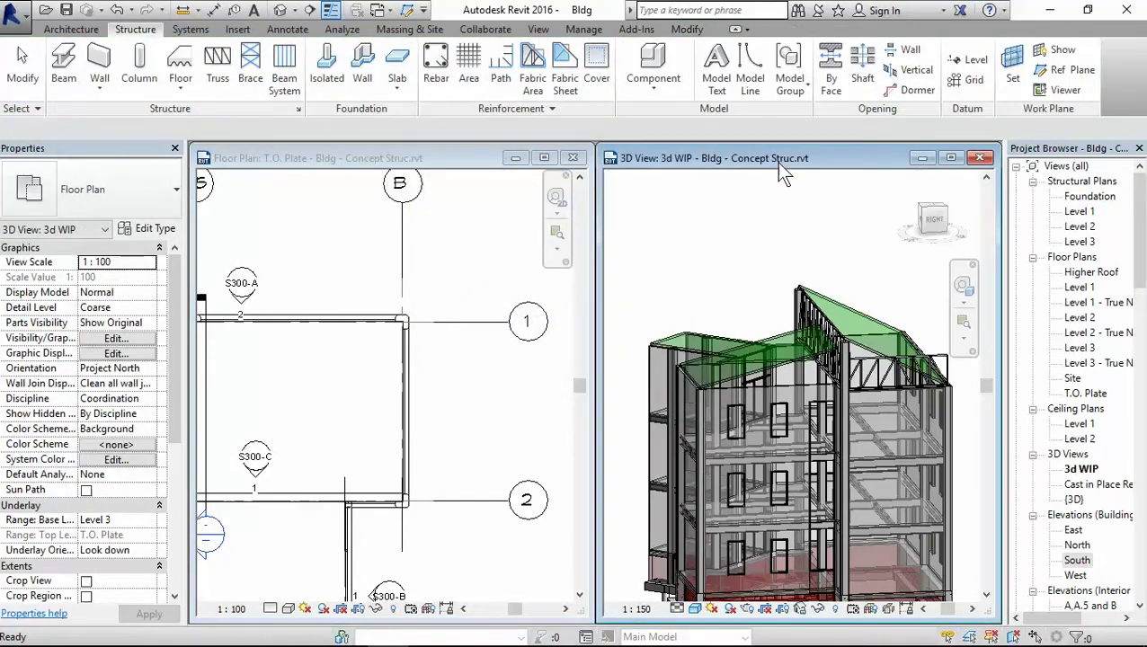
pyautogui.click(935, 221)
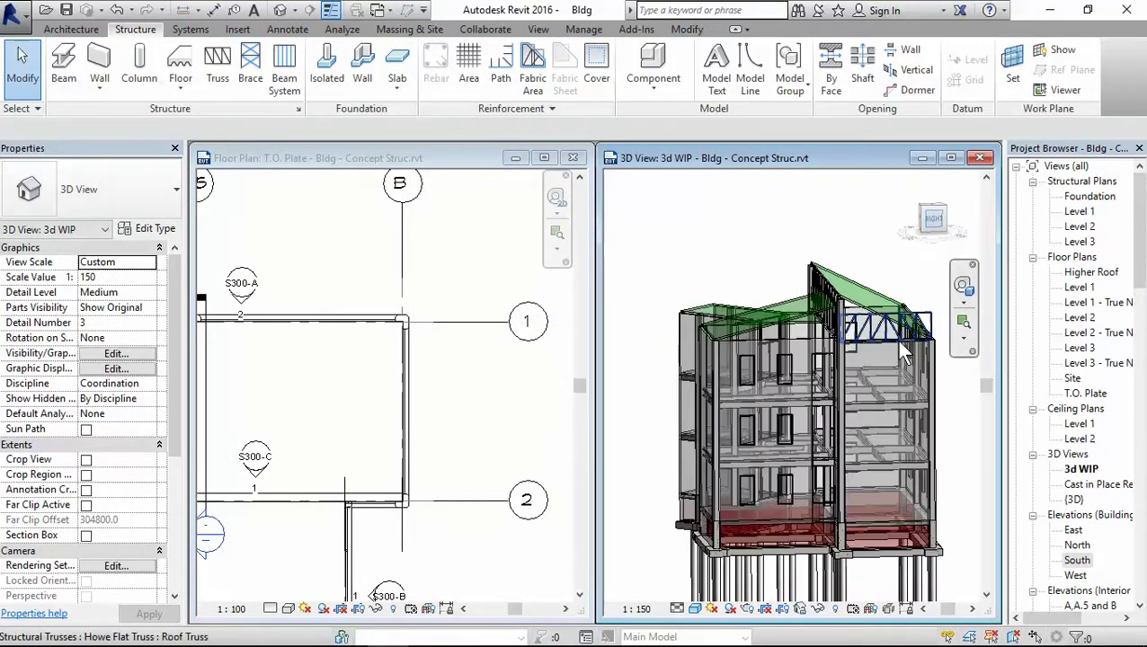
pyautogui.scroll(2, 847, 285)
pyautogui.moveTo(846, 306); pyautogui.dragTo(773, 460, button='middle')
pyautogui.click(877, 306)
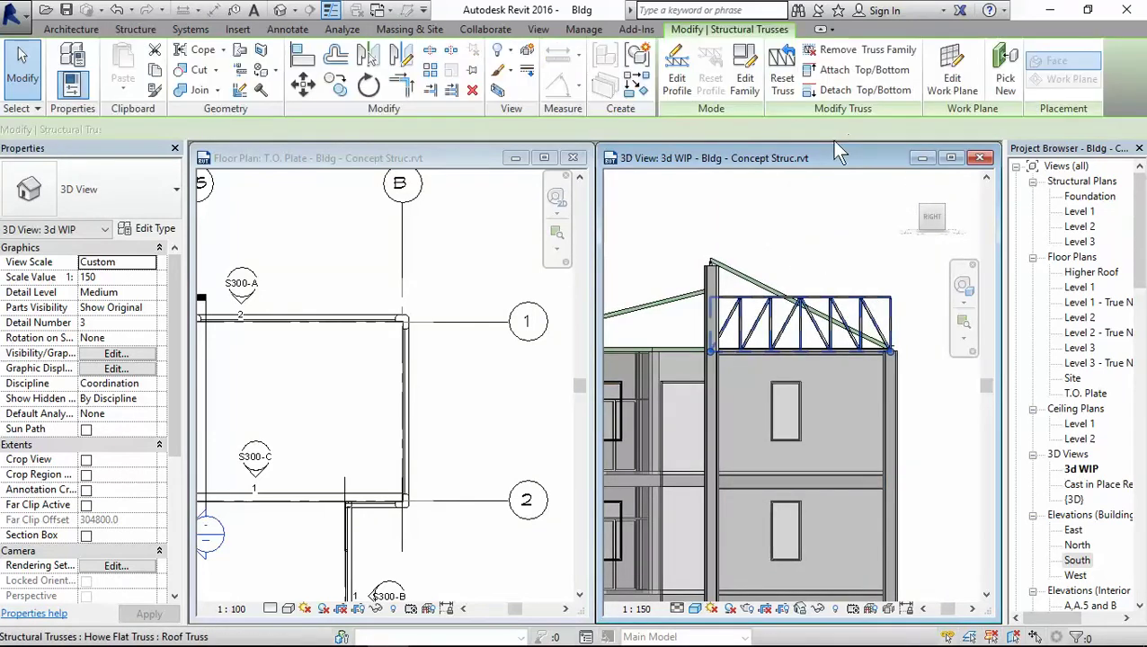
pyautogui.click(679, 83)
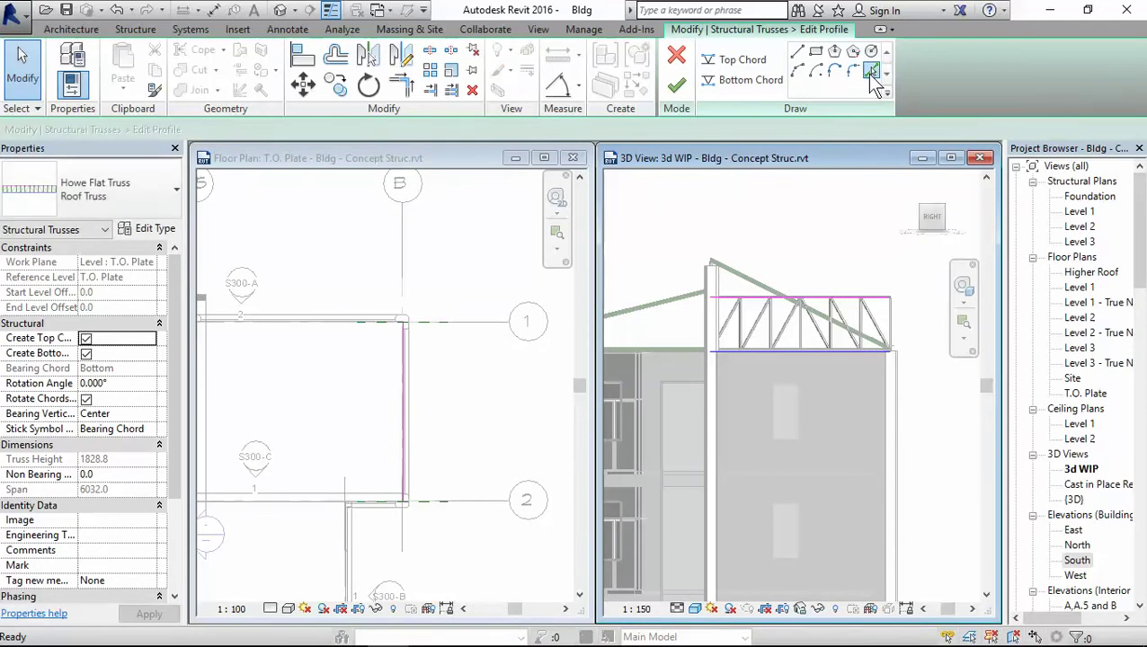
# Step: Add a Top Chord line to the grid B truss profile by picking the lower edge of the sloping roof
pyautogui.click(871, 72)
pyautogui.scroll(2, 800, 242)
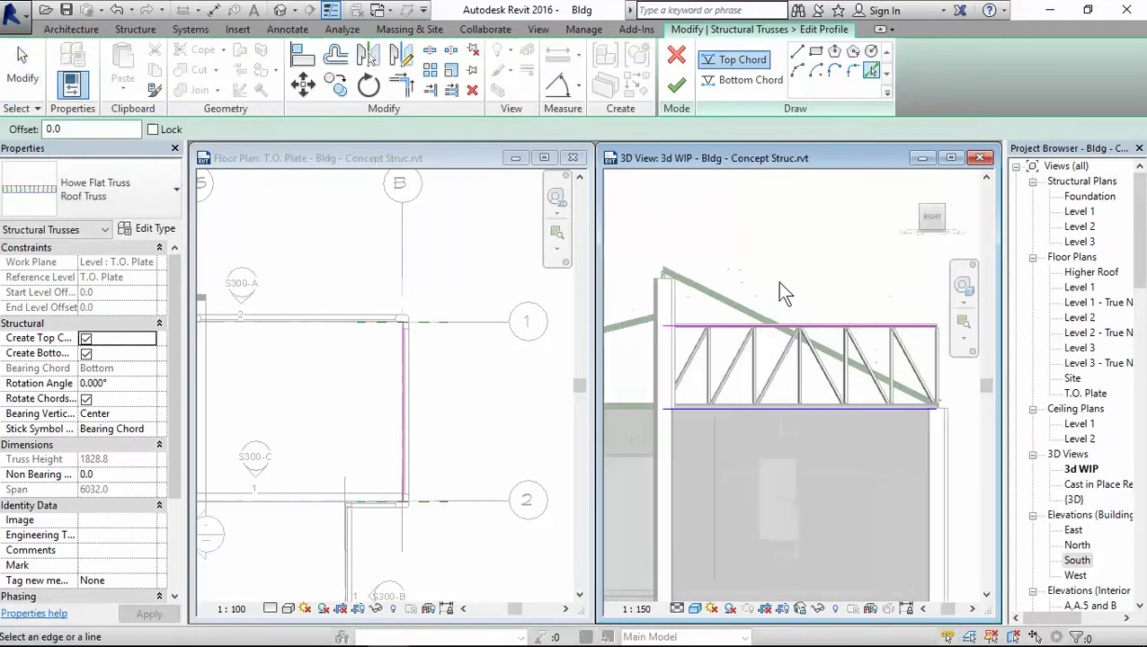
pyautogui.click(719, 311)
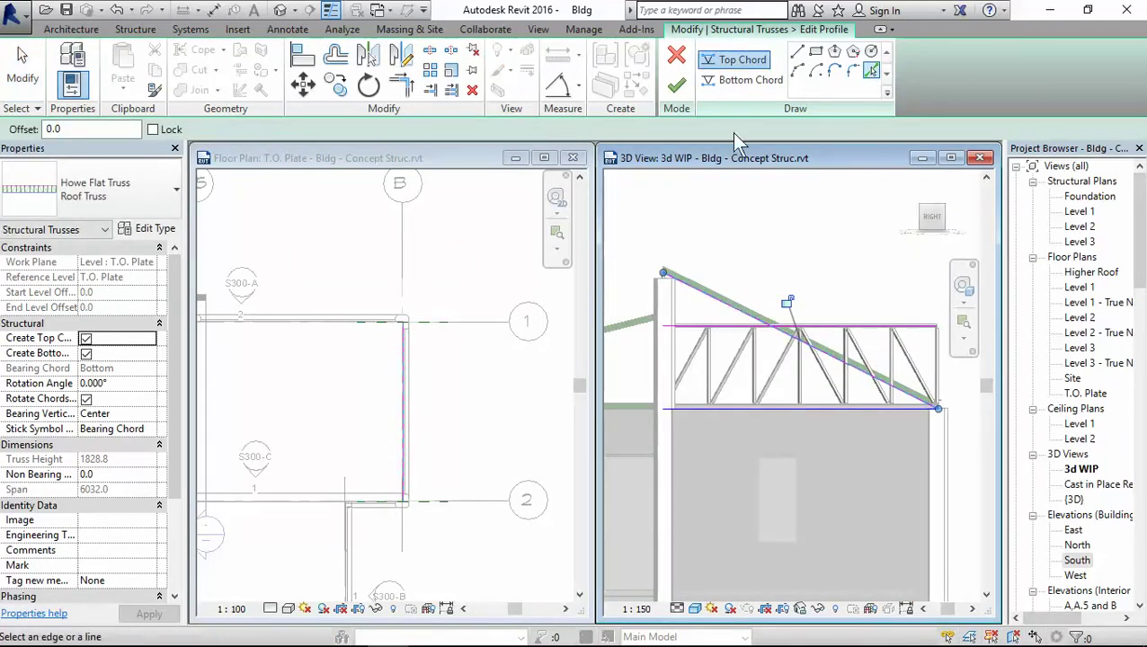
# Step: Delete the horizontal top chord line from the grid B truss profile and finish editing the profile
pyautogui.click(23, 70)
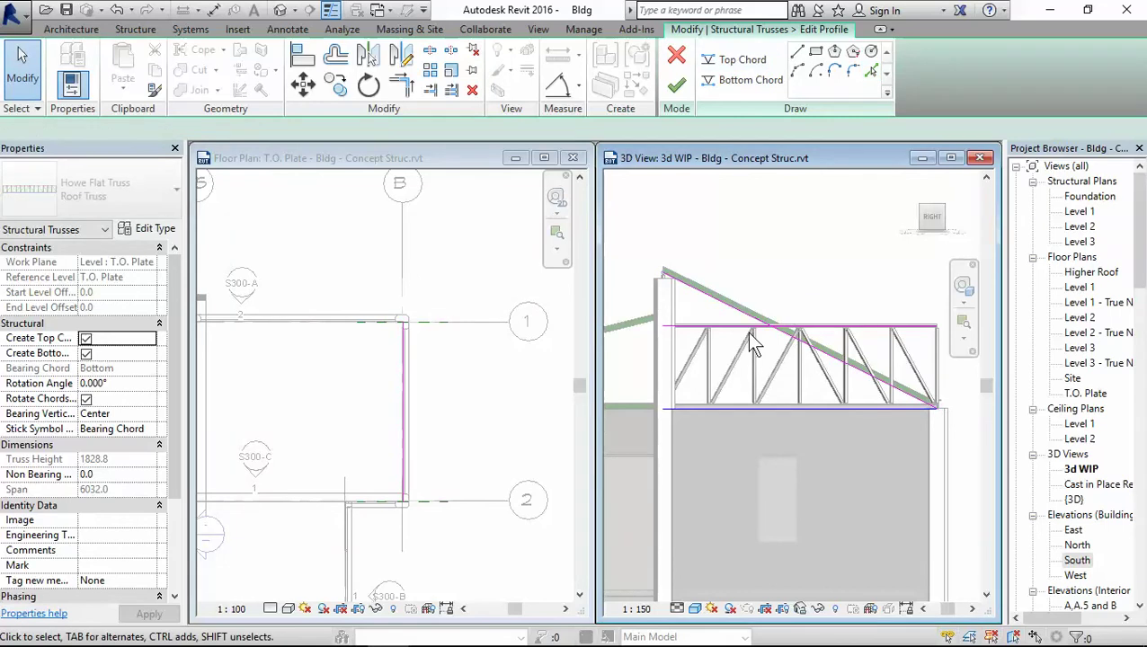
pyautogui.click(800, 308)
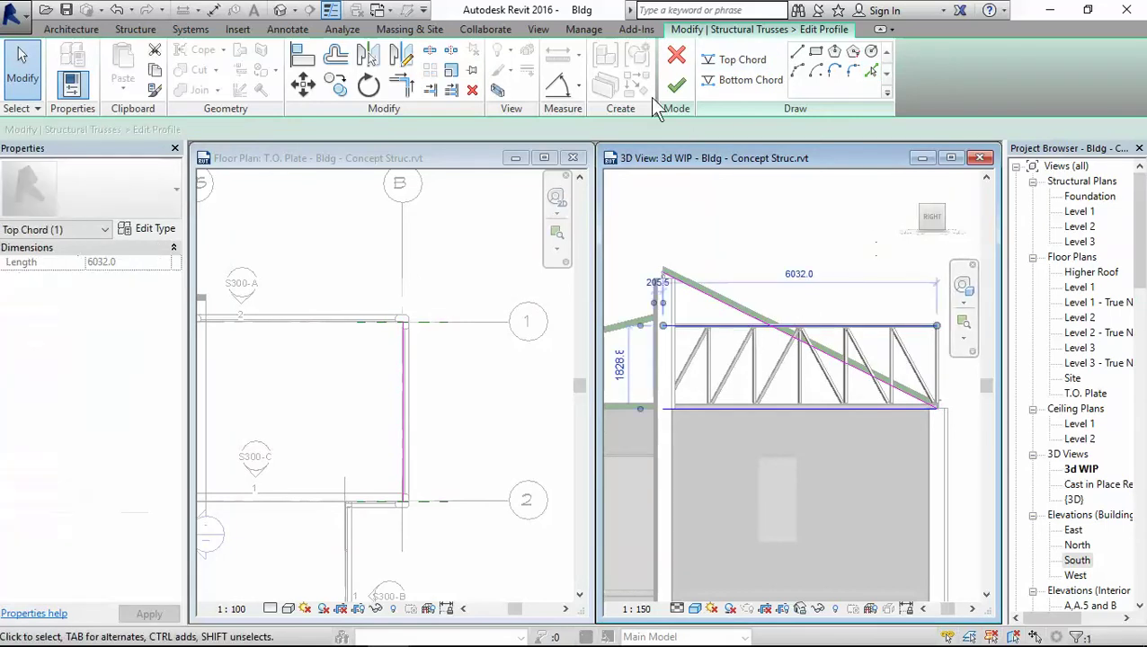
pyautogui.click(474, 92)
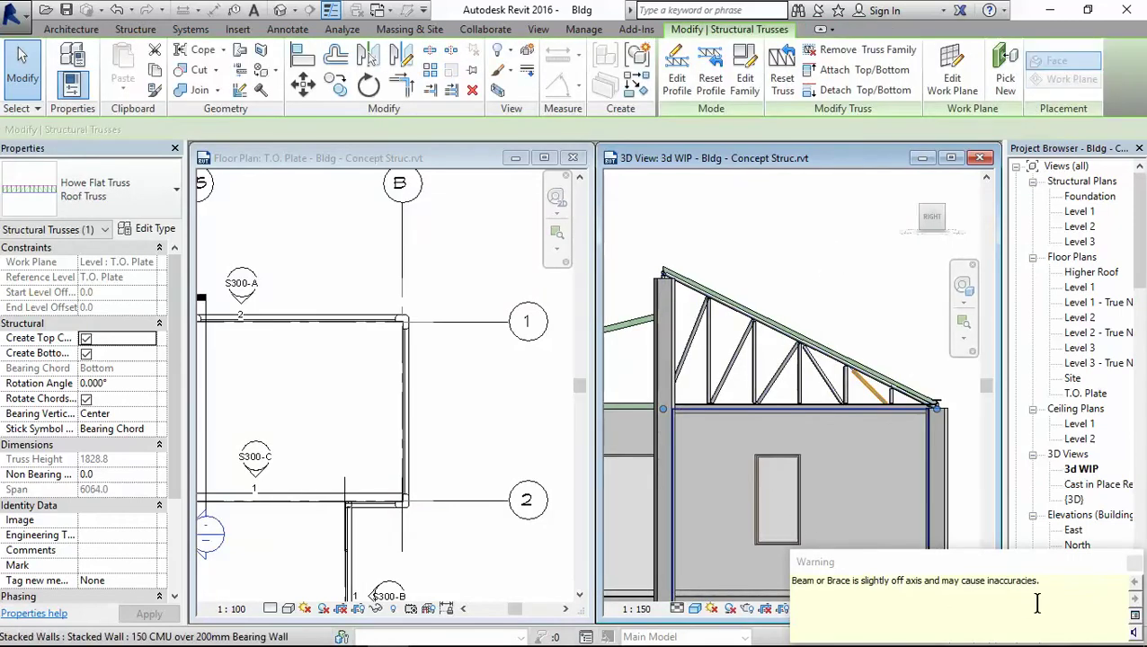
# Step: Examine the highlighted diagonal web member near the low end of the grid B truss in 3D
pyautogui.scroll(5, 867, 393)
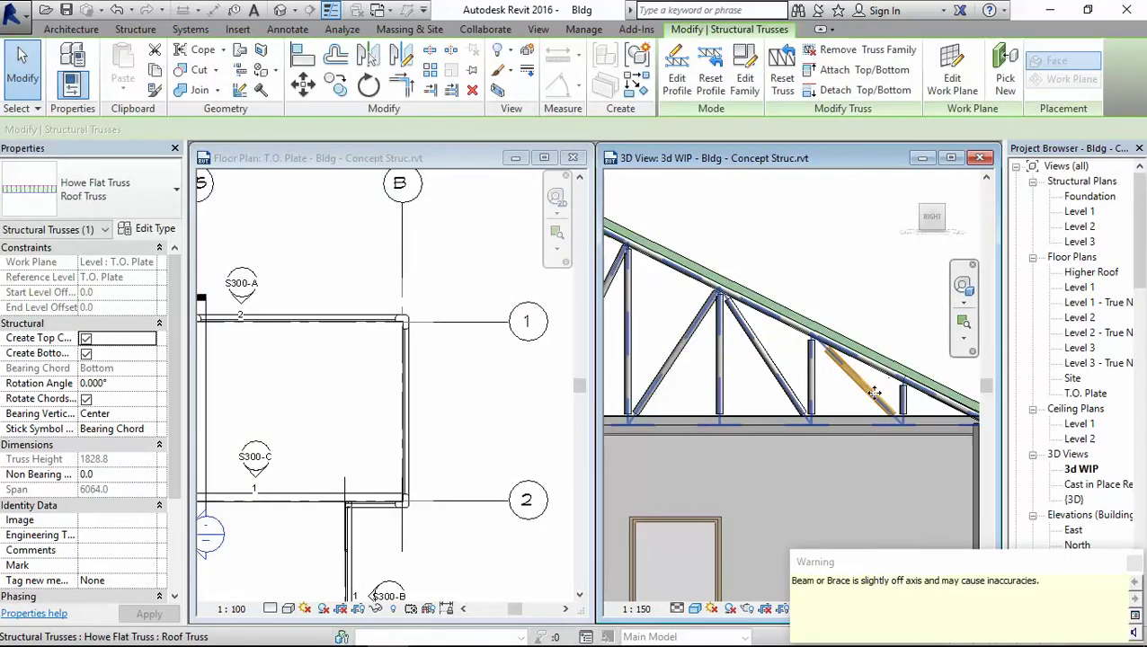
pyautogui.scroll(-5, 789, 361)
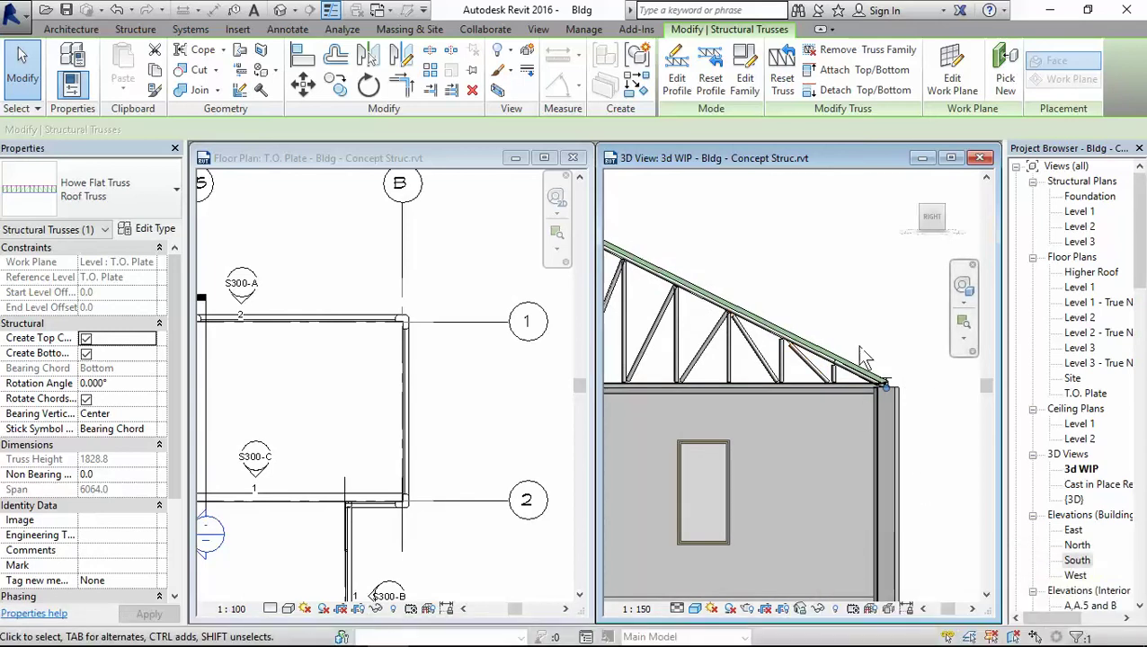
pyautogui.keyDown('shift'); pyautogui.moveTo(861, 310); pyautogui.dragTo(823, 383, button='middle'); pyautogui.keyUp('shift')
pyautogui.scroll(4, 824, 383)
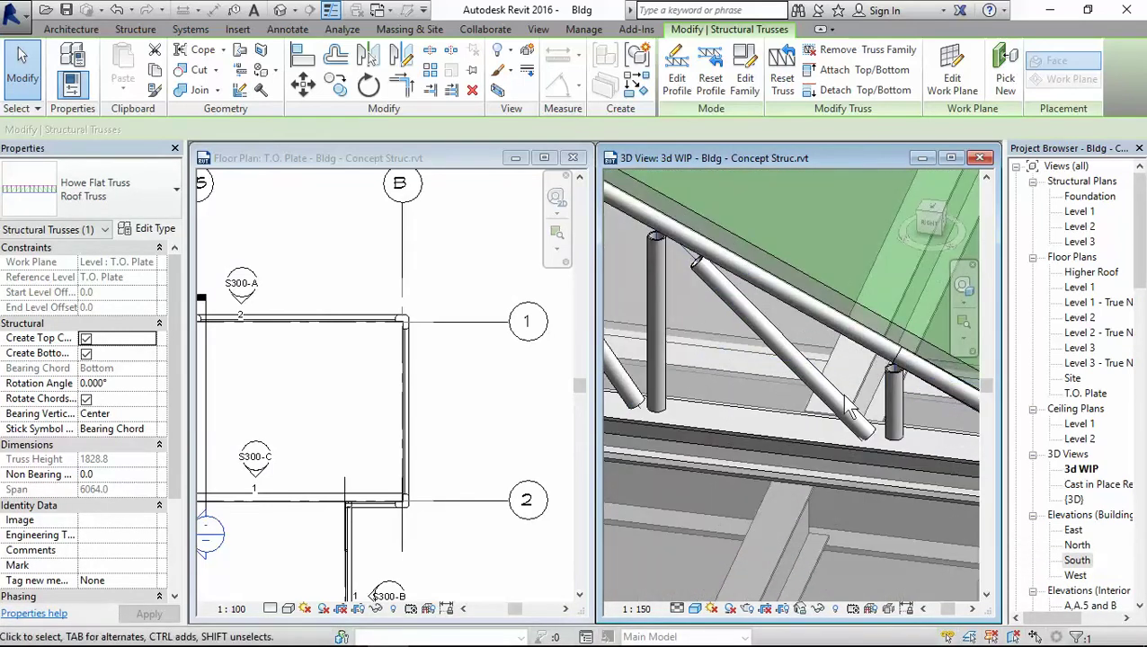
pyautogui.scroll(-6, 870, 386)
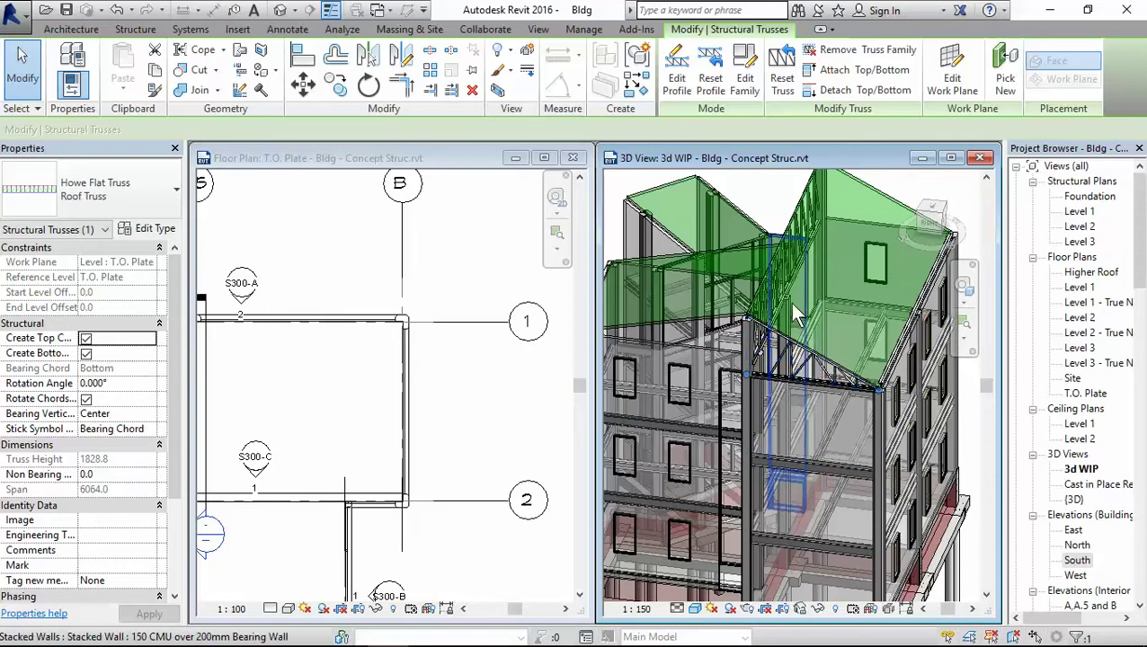
# Step: Copy the sloped roof truss from grid B to grid A.5 in the T.O. Plate plan, with Constrain enabled
pyautogui.click(407, 152)
pyautogui.scroll(-3, 312, 285)
pyautogui.moveTo(328, 375); pyautogui.dragTo(411, 384, button='middle')
pyautogui.scroll(1, 402, 366)
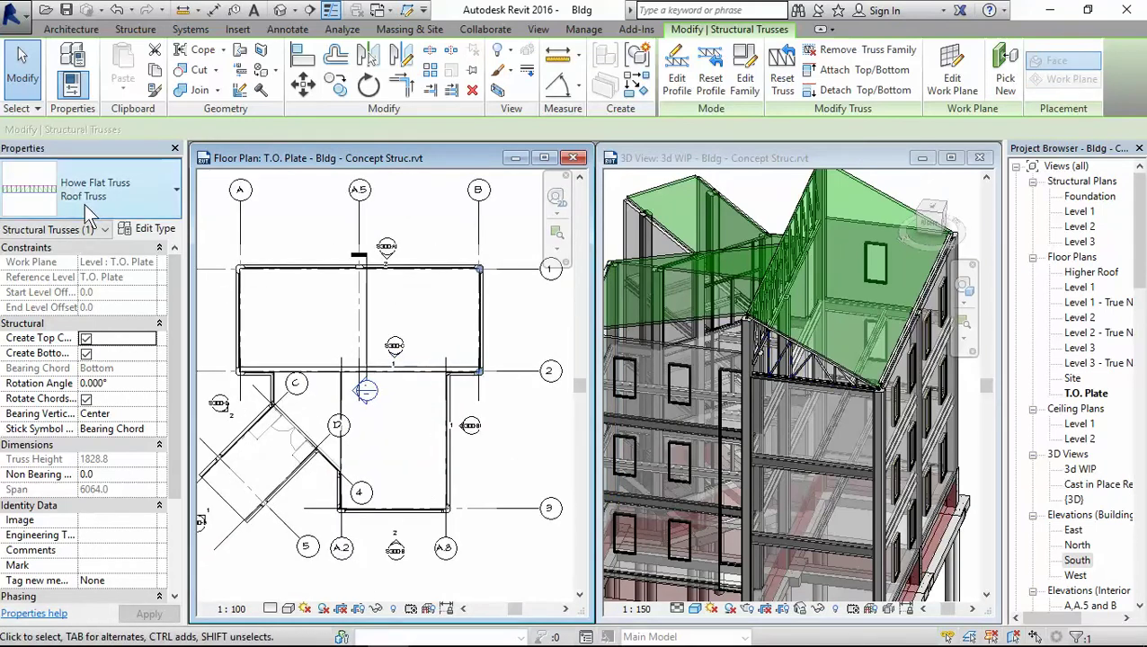
pyautogui.click(338, 85)
pyautogui.click(240, 241)
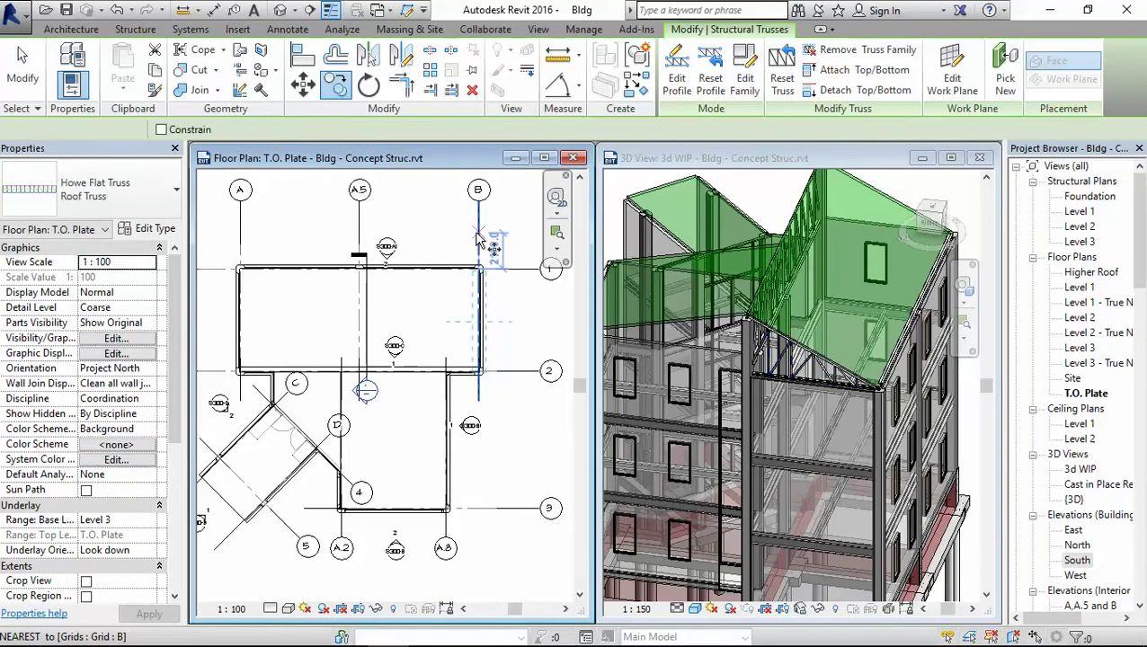
pyautogui.click(478, 238)
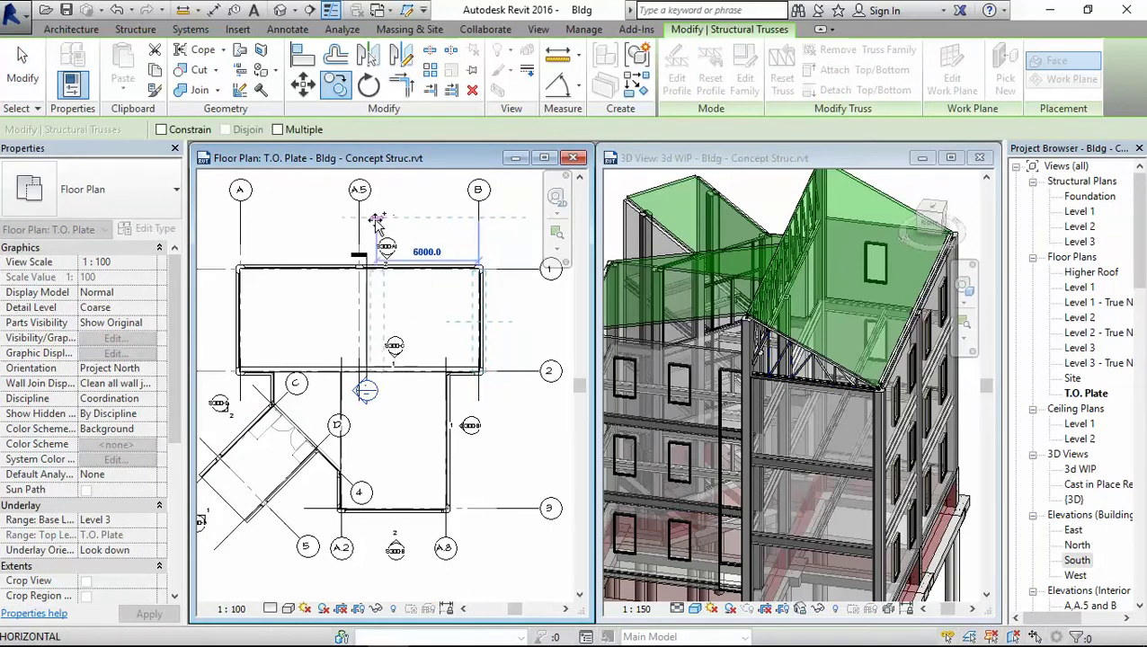
pyautogui.click(162, 129)
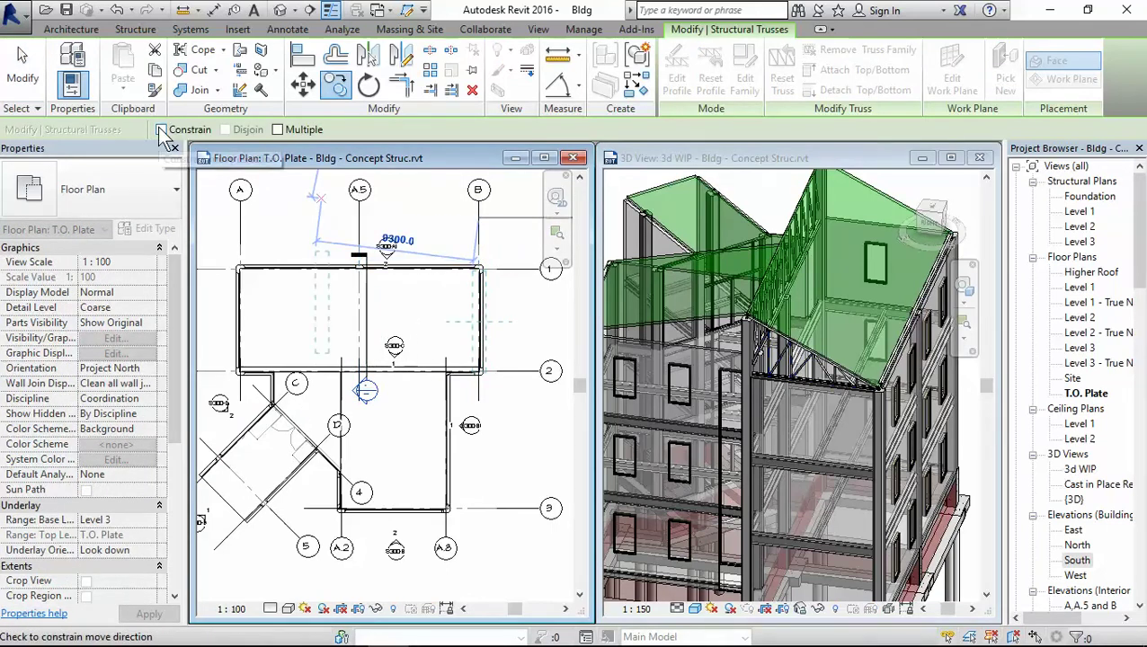
pyautogui.click(359, 225)
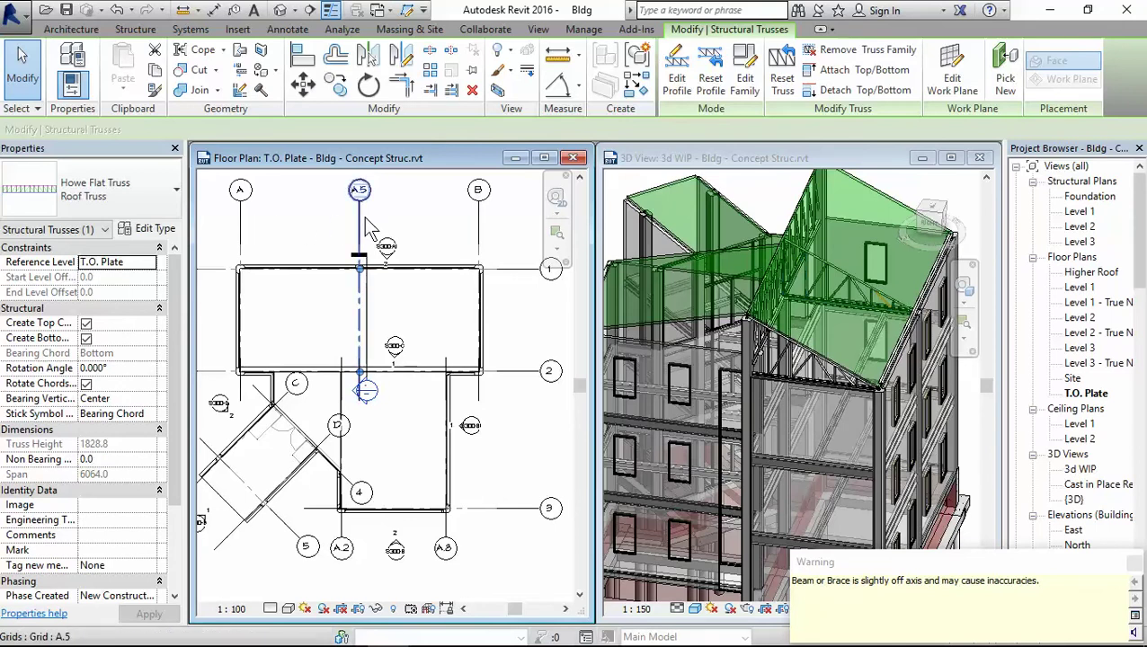
# Step: Copy the roof truss from grid A.5 to grid A, dismiss the warning and clear the selection
pyautogui.click(335, 85)
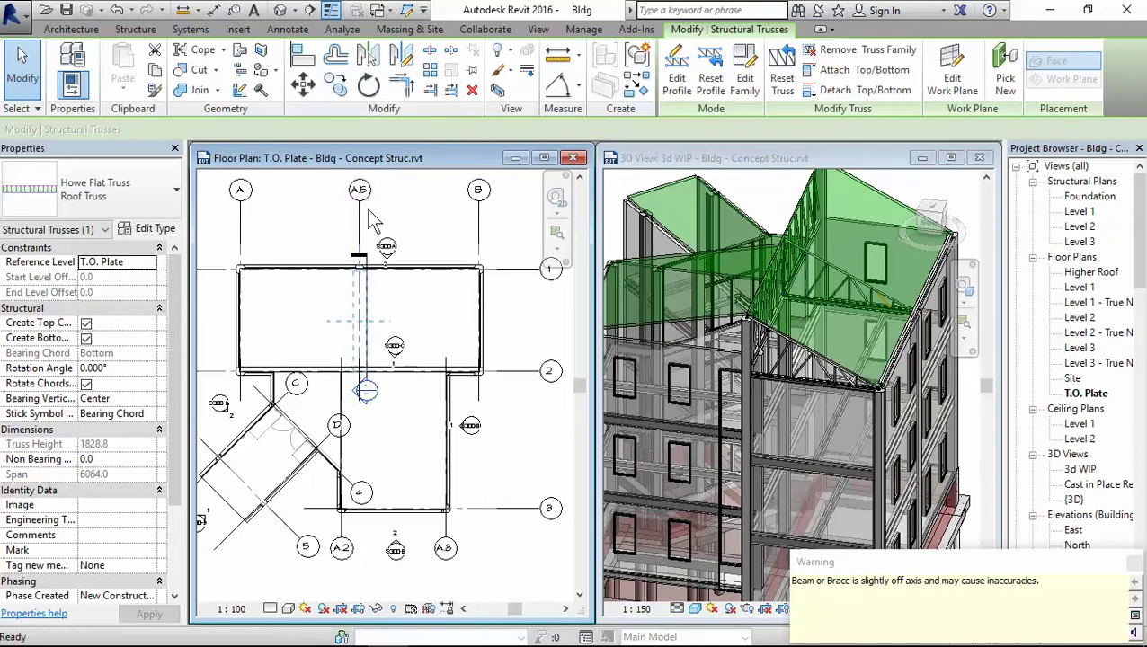
pyautogui.click(360, 261)
pyautogui.click(244, 221)
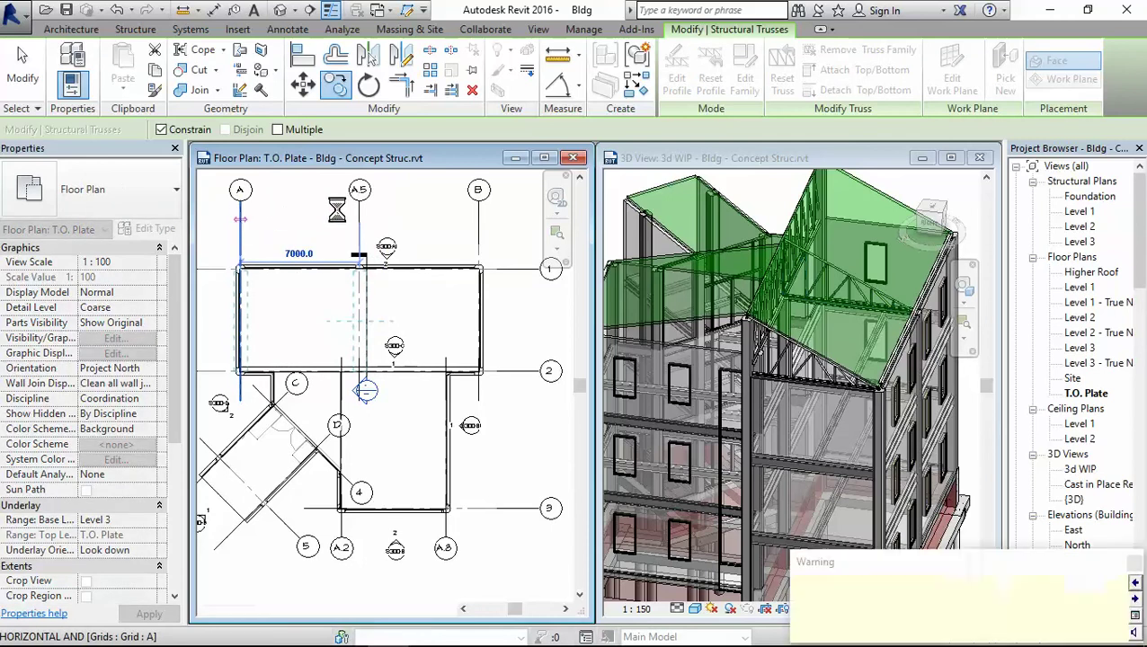
pyautogui.click(1134, 565)
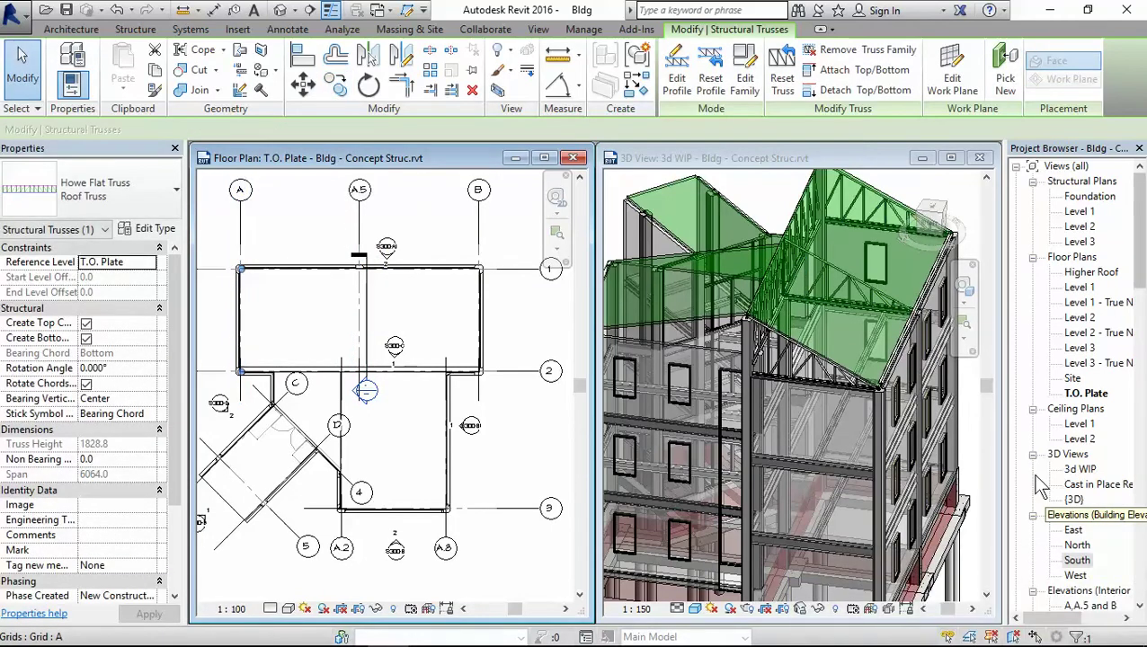
pyautogui.click(27, 72)
# Step: Examine the copied sloped trusses beneath the higher roof in the 3D view
pyautogui.click(803, 300)
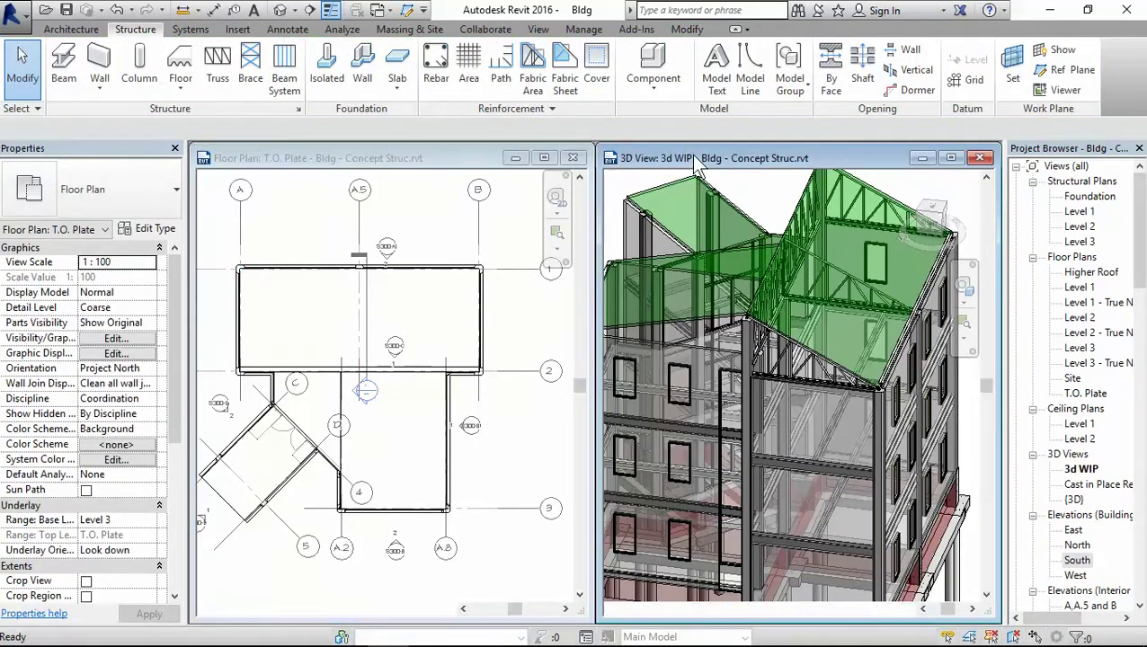
pyautogui.scroll(4, 803, 299)
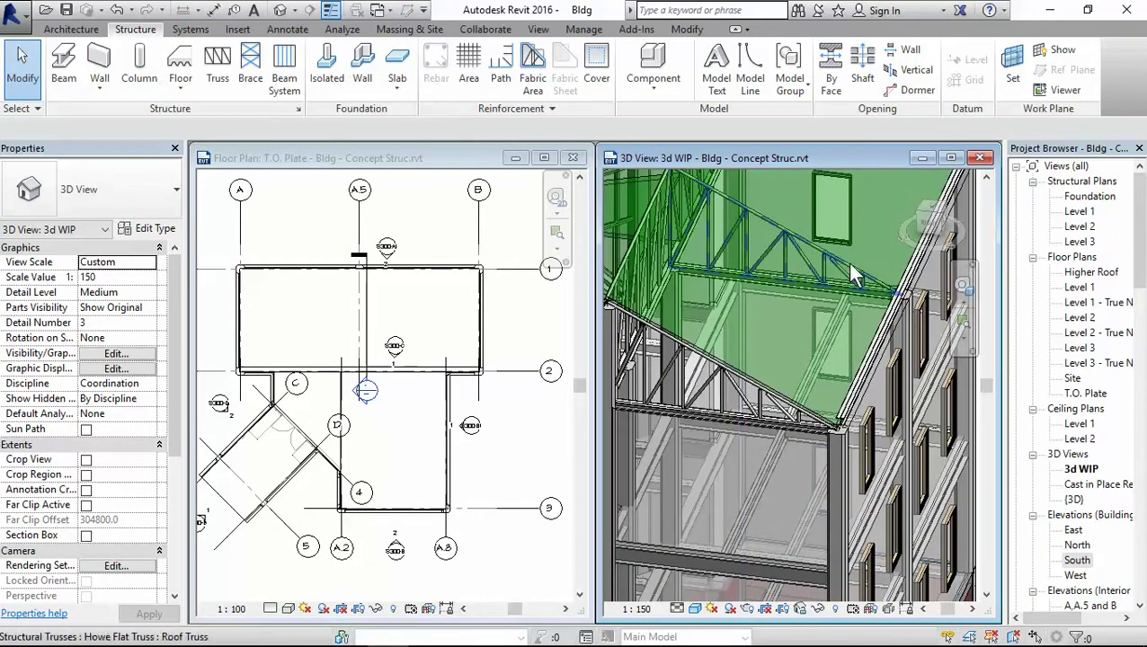
pyautogui.keyDown('shift'); pyautogui.moveTo(847, 262); pyautogui.dragTo(773, 303, button='middle'); pyautogui.keyUp('shift')
pyautogui.scroll(-3, 866, 252)
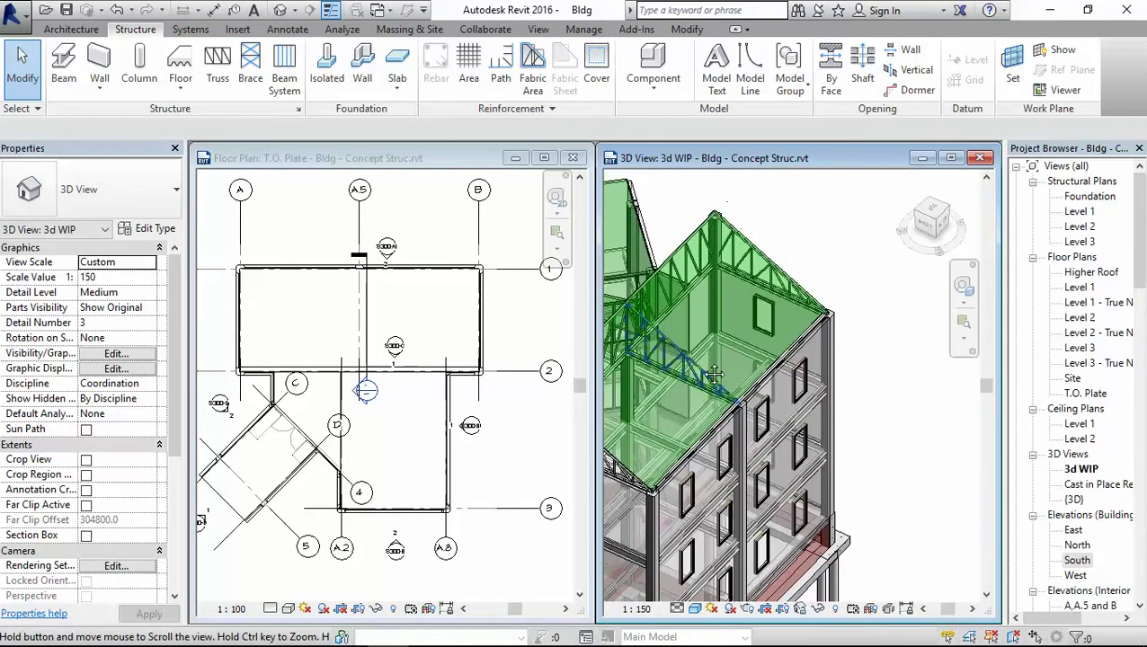
# Step: Examine where the middle sloped truss meets the tall column and the eave wall beneath the higher roof in 3D
pyautogui.scroll(3, 695, 360)
pyautogui.moveTo(685, 389); pyautogui.dragTo(895, 346, button='middle')
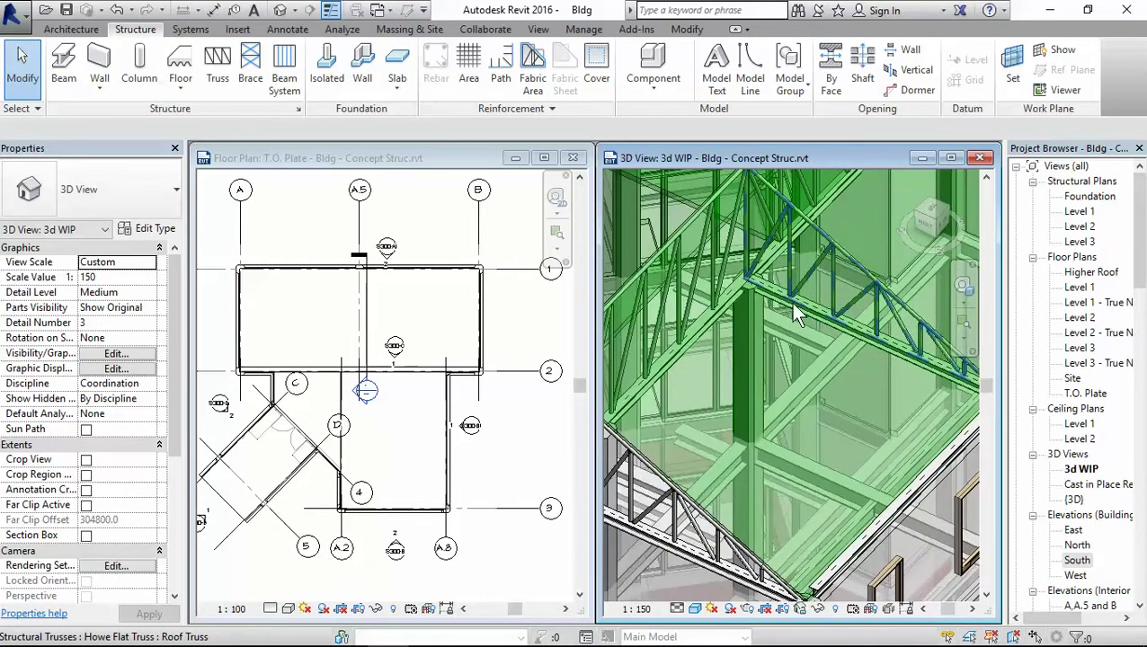
pyautogui.scroll(3, 769, 280)
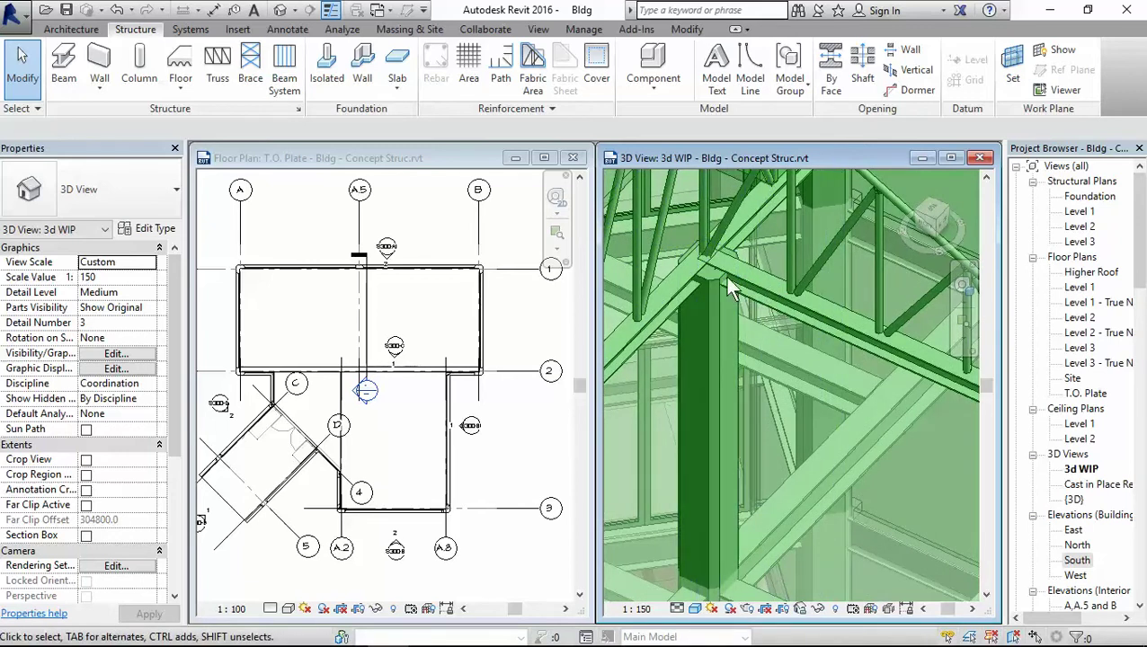
pyautogui.scroll(-1, 738, 276)
pyautogui.scroll(-4, 746, 278)
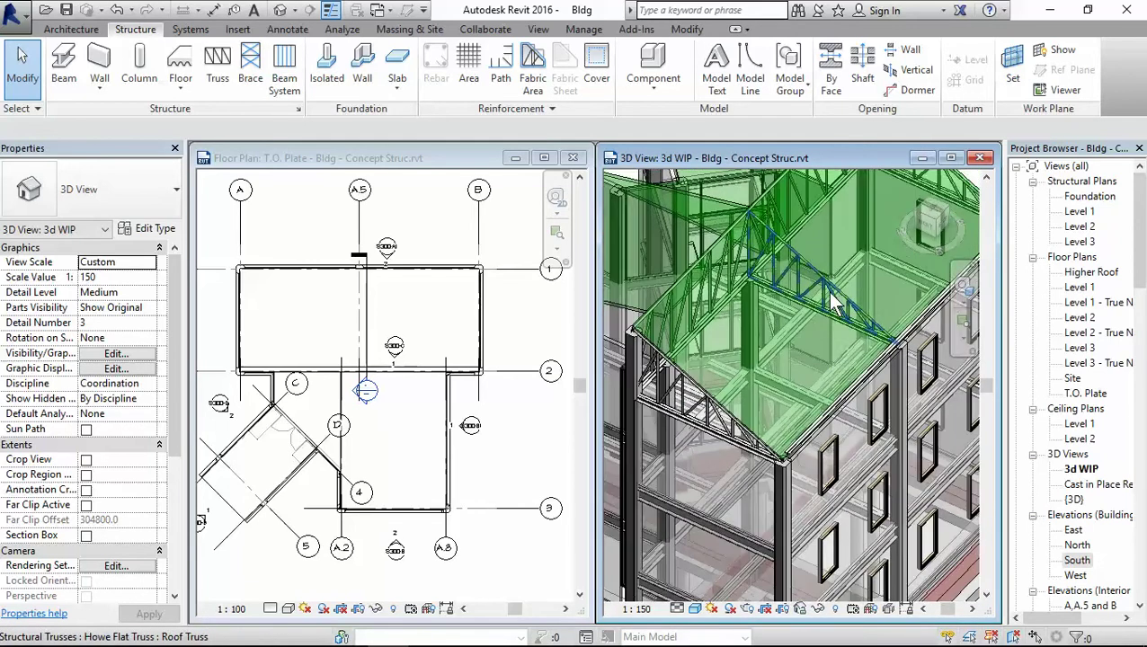
pyautogui.moveTo(840, 307); pyautogui.dragTo(806, 305, button='middle')
pyautogui.scroll(1, 886, 347)
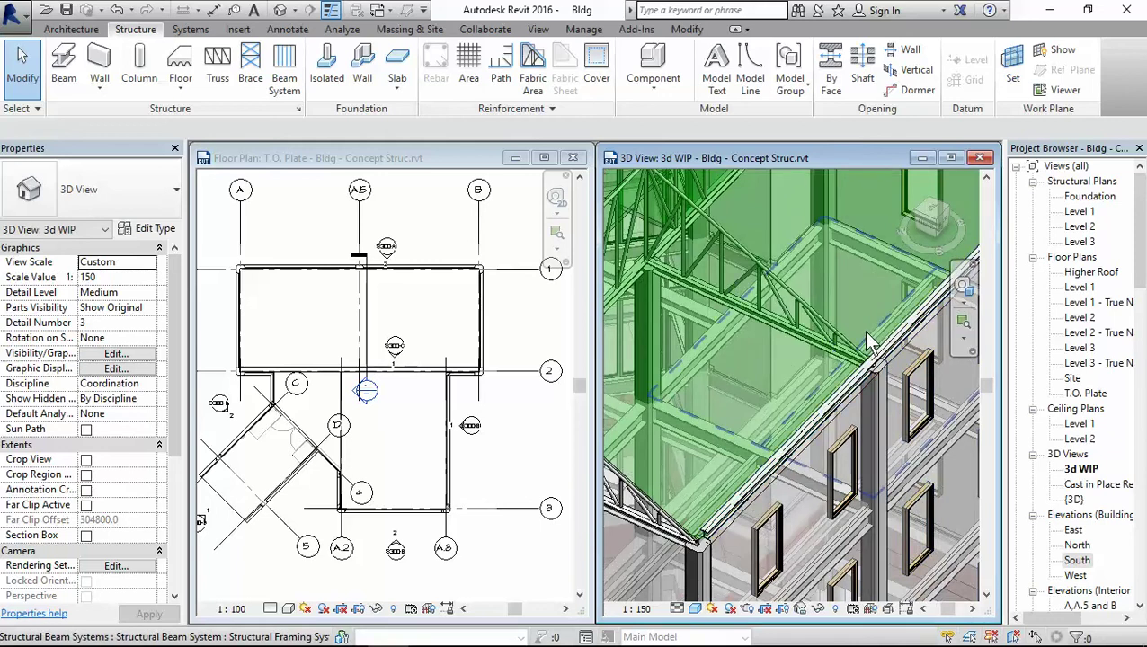
pyautogui.scroll(-2, 867, 333)
# Step: Inspect the end truss and the ridge truss of the higher roof from the back of the building in 3D
pyautogui.keyDown('shift'); pyautogui.moveTo(888, 334); pyautogui.dragTo(755, 354, button='middle'); pyautogui.keyUp('shift')
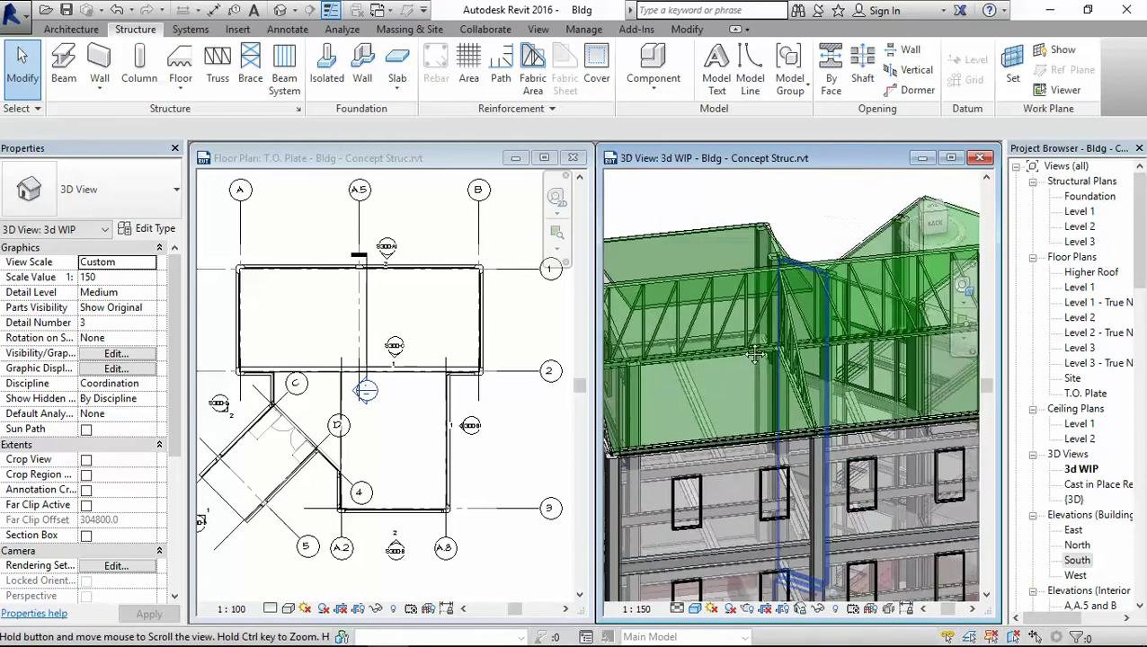
pyautogui.scroll(-4, 746, 321)
pyautogui.keyDown('shift'); pyautogui.moveTo(833, 324); pyautogui.dragTo(731, 326, button='middle'); pyautogui.keyUp('shift')
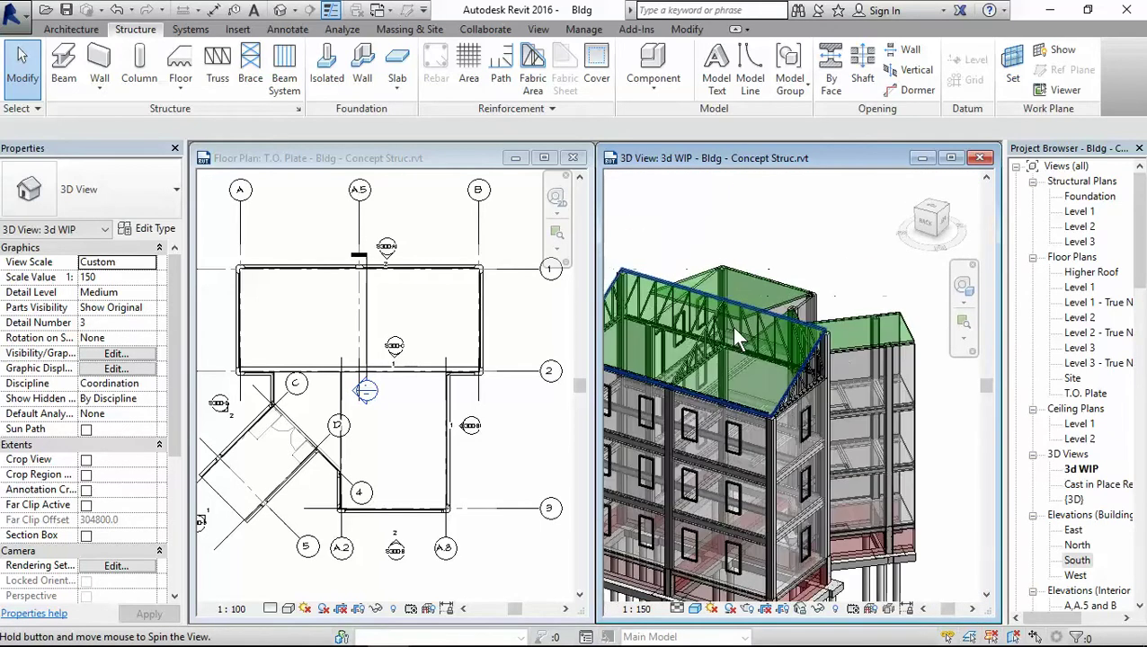
pyautogui.scroll(3, 757, 388)
pyautogui.moveTo(814, 409); pyautogui.dragTo(810, 440, button='middle')
pyautogui.keyDown('shift'); pyautogui.moveTo(809, 441); pyautogui.dragTo(775, 360, button='middle'); pyautogui.keyUp('shift')
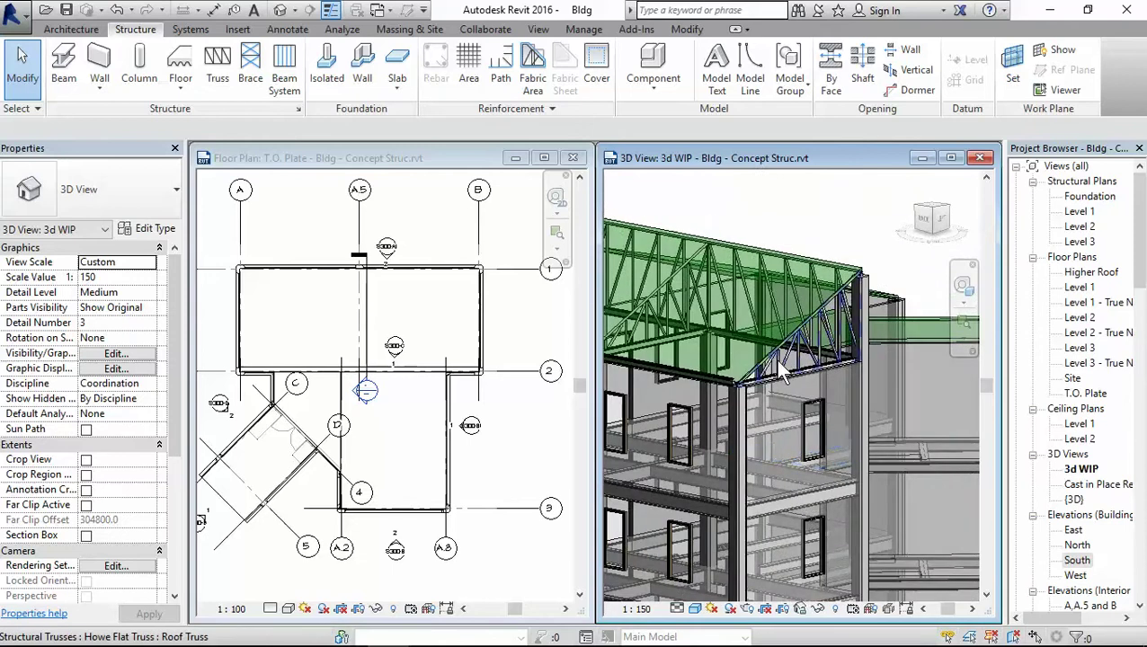
pyautogui.scroll(4, 783, 355)
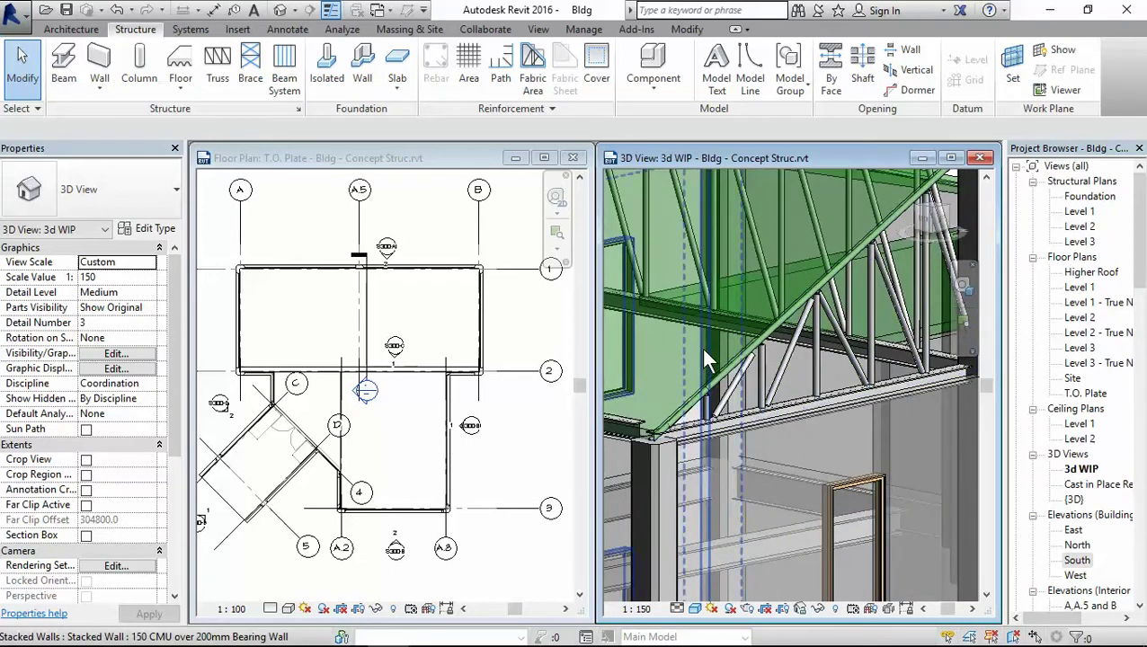
pyautogui.scroll(-5, 703, 350)
pyautogui.moveTo(666, 372); pyautogui.dragTo(775, 360, button='middle')
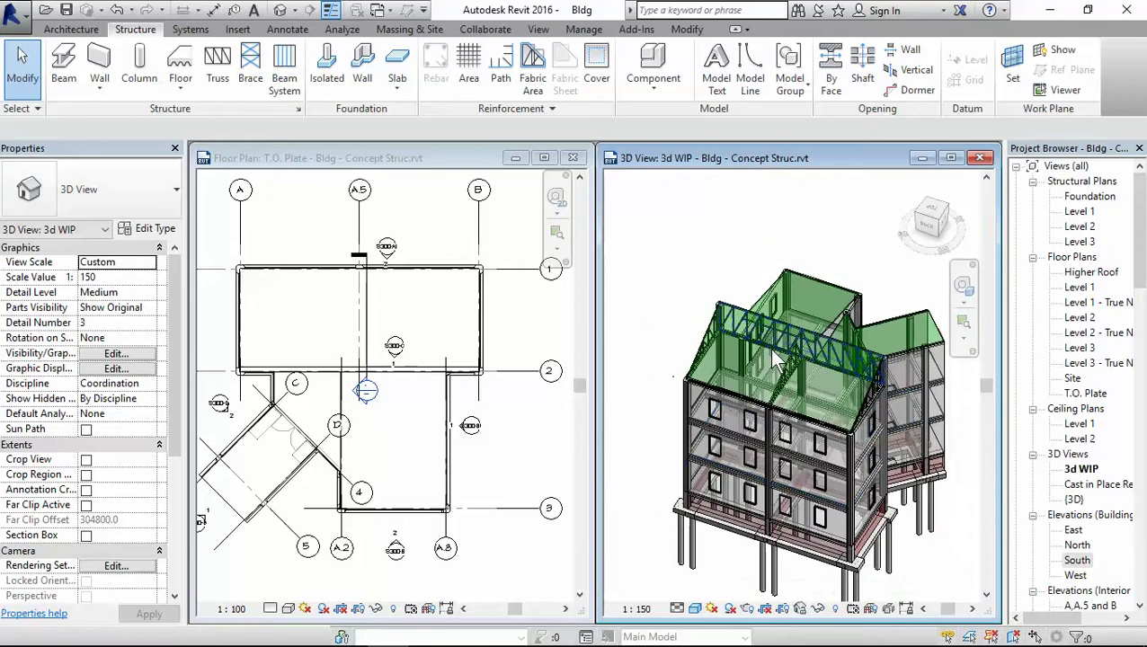
pyautogui.scroll(2, 707, 330)
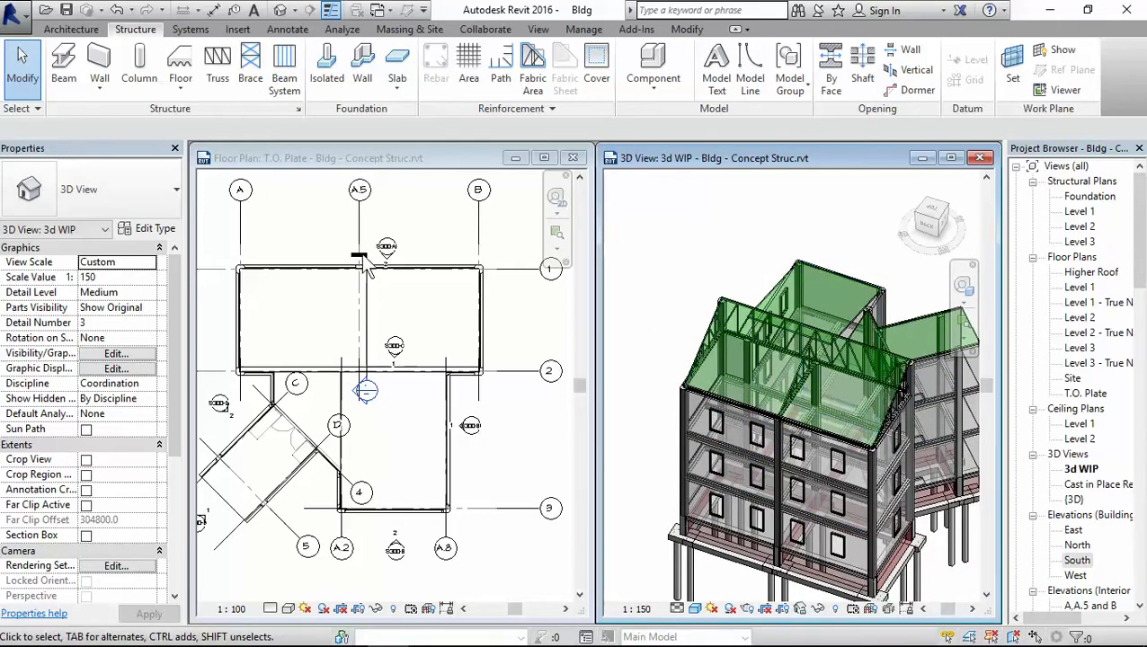
# Step: Place Howe Flat Truss Roof Trusses along grids A.2 and A.8 between the end wall and grid 2 in the T.O. Plate plan
pyautogui.scroll(3, 356, 454)
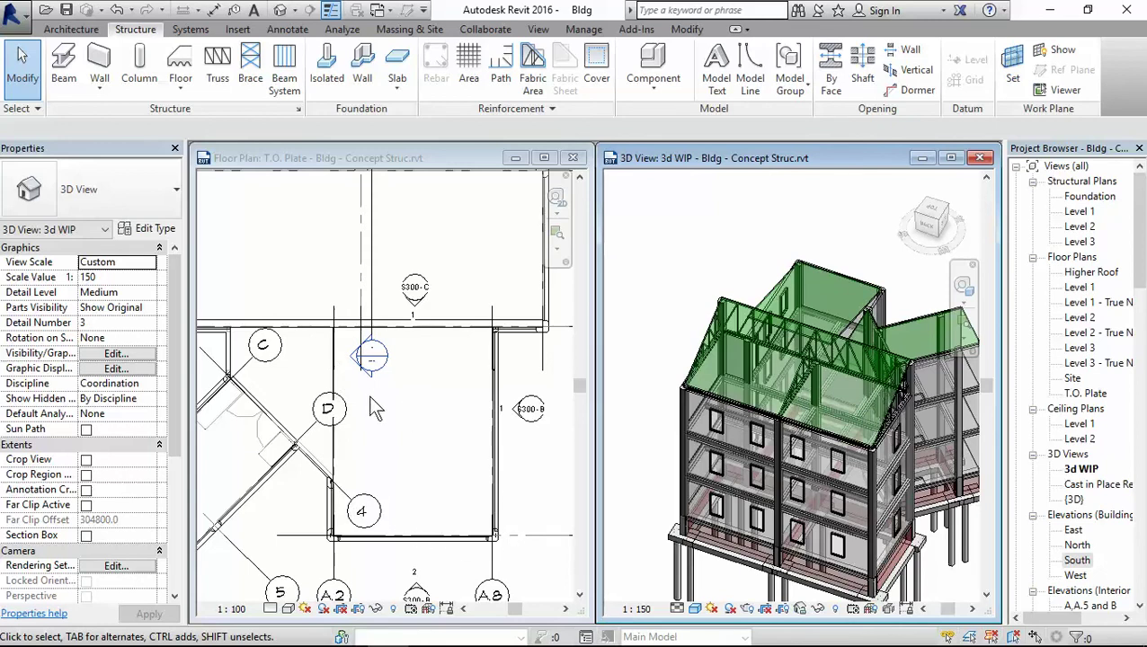
pyautogui.scroll(-2, 371, 433)
pyautogui.scroll(3, 358, 472)
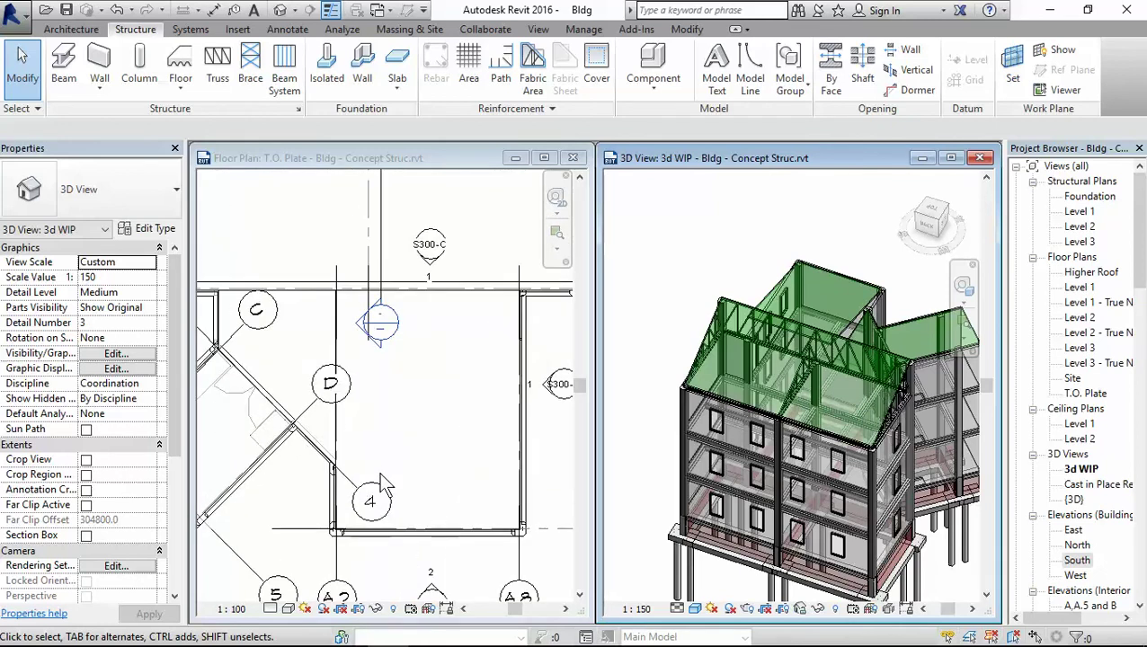
pyautogui.click(218, 66)
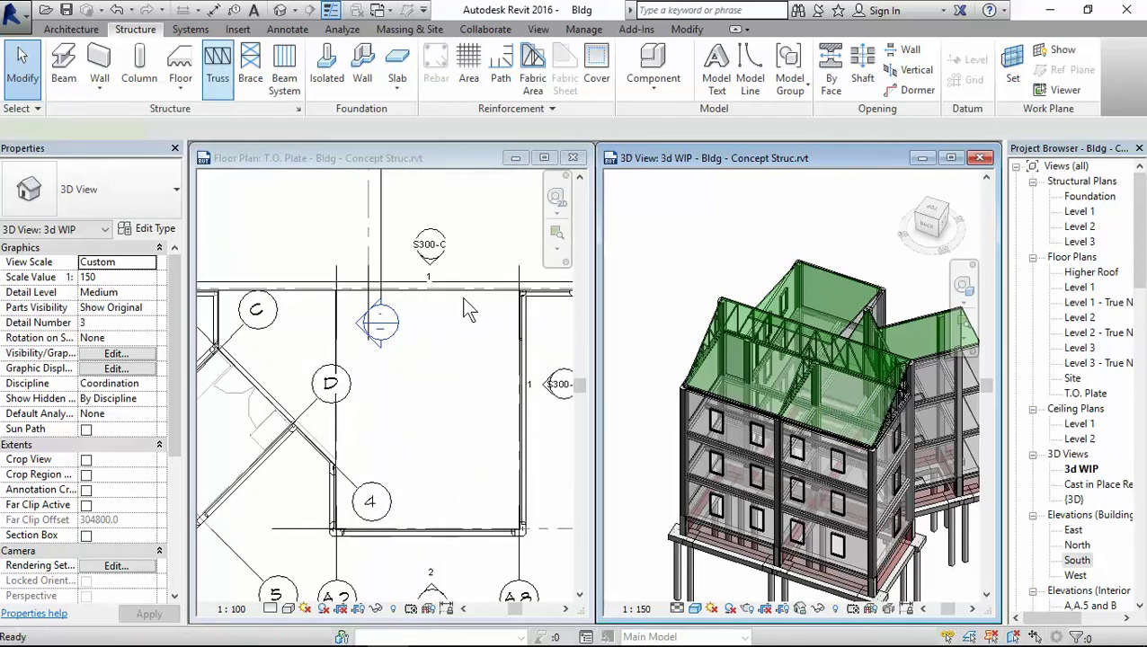
pyautogui.click(344, 158)
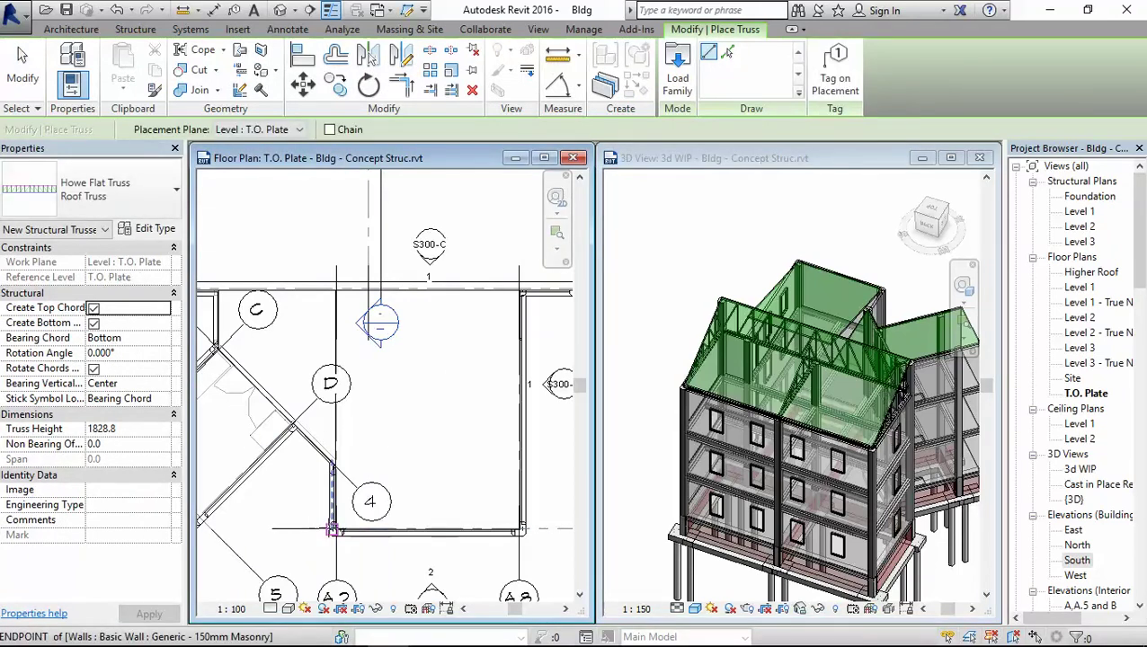
pyautogui.click(336, 531)
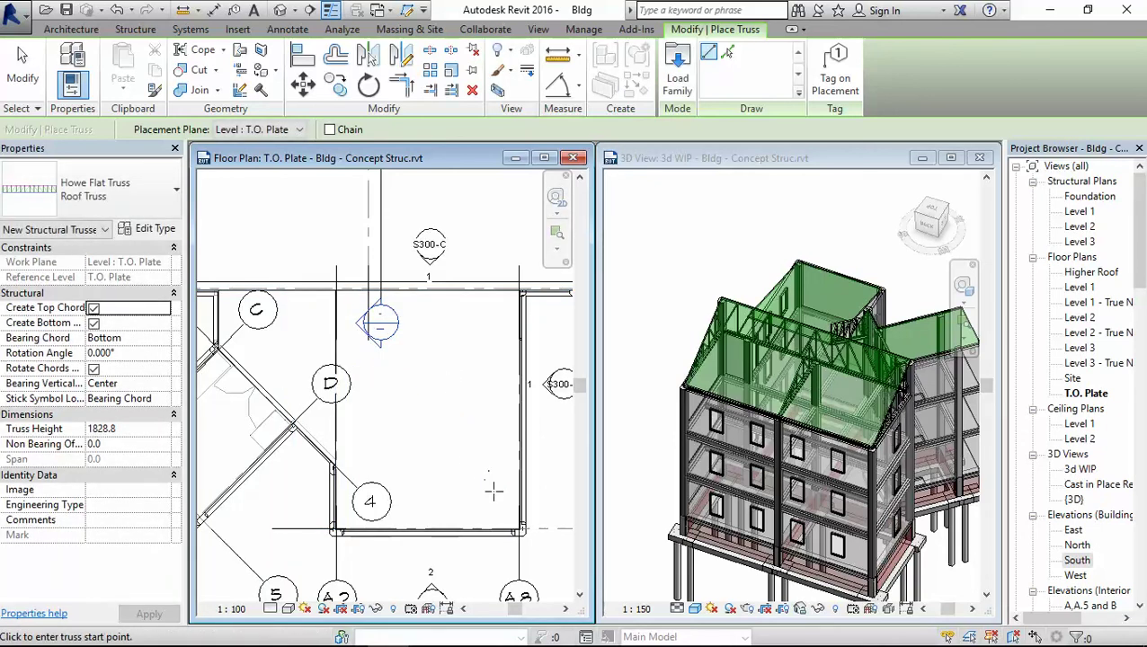
pyautogui.click(519, 531)
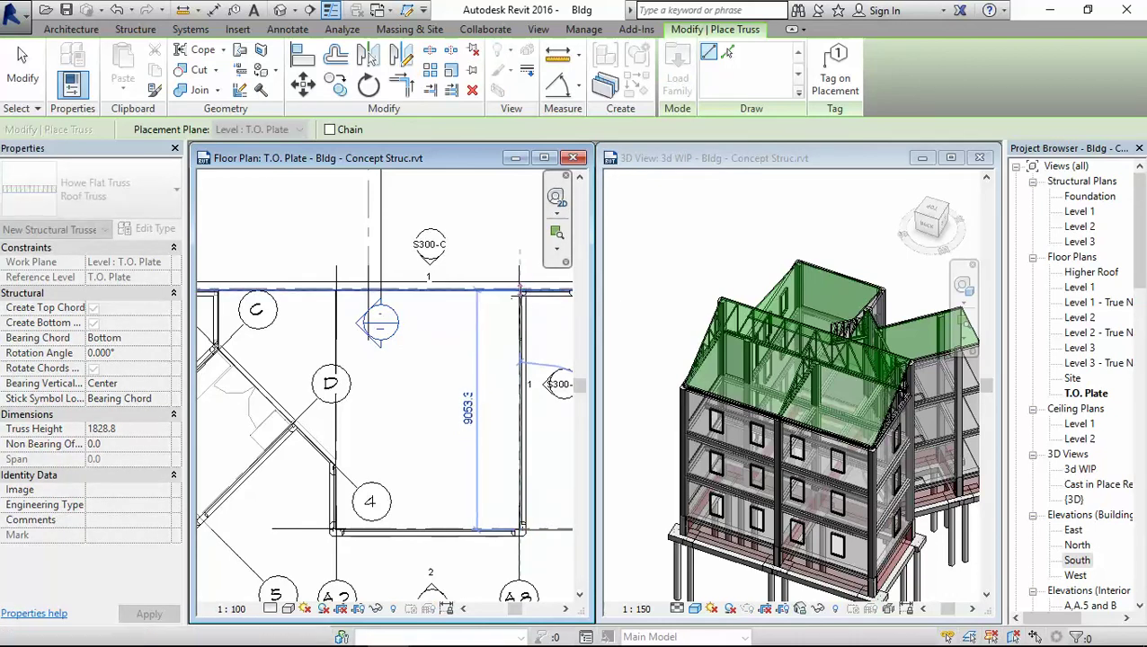
pyautogui.scroll(2, 520, 291)
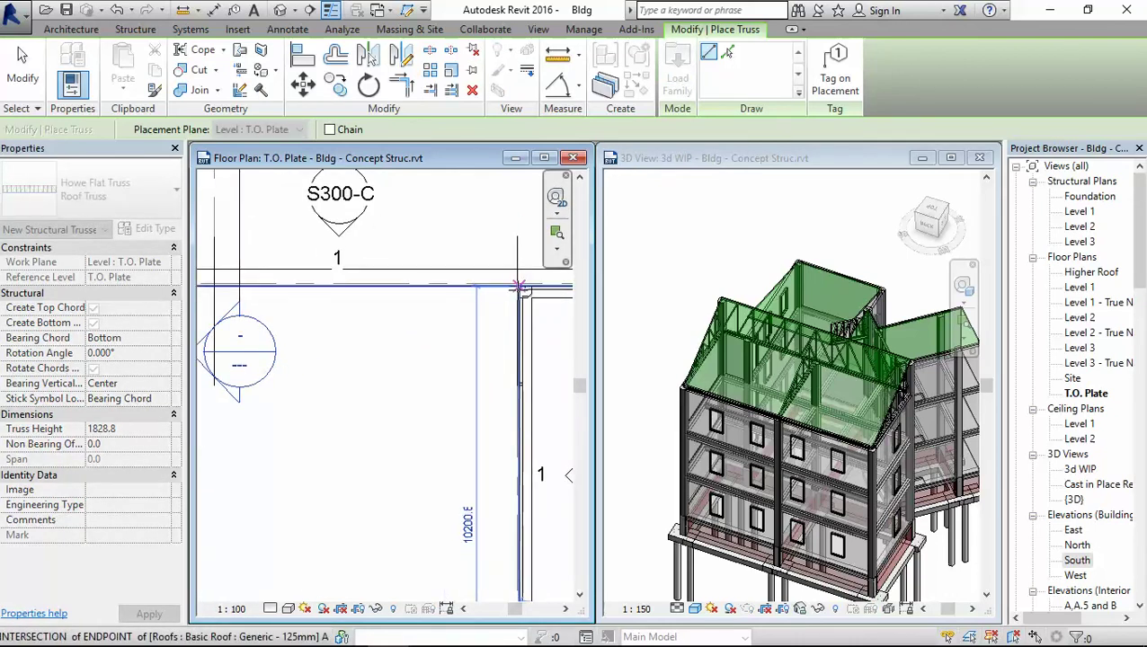
pyautogui.click(431, 342)
pyautogui.scroll(-3, 431, 343)
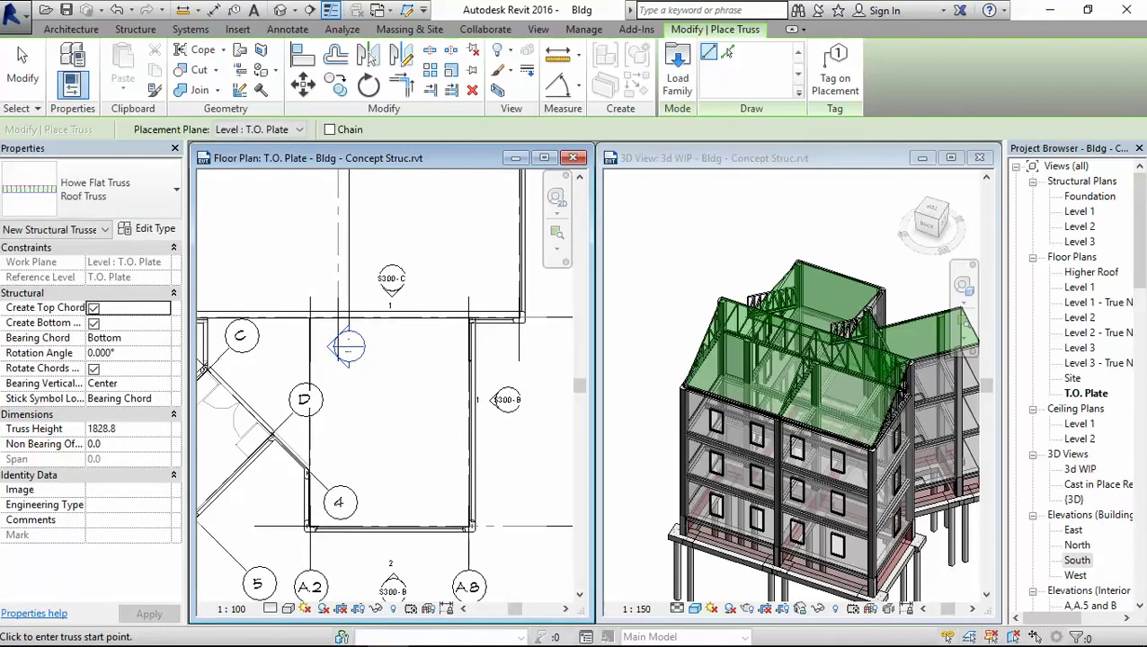
pyautogui.click(24, 79)
# Step: Set the start and end level offsets of the grid A.8 truss to 0 in the 3D view, then clear the selection
pyautogui.click(707, 154)
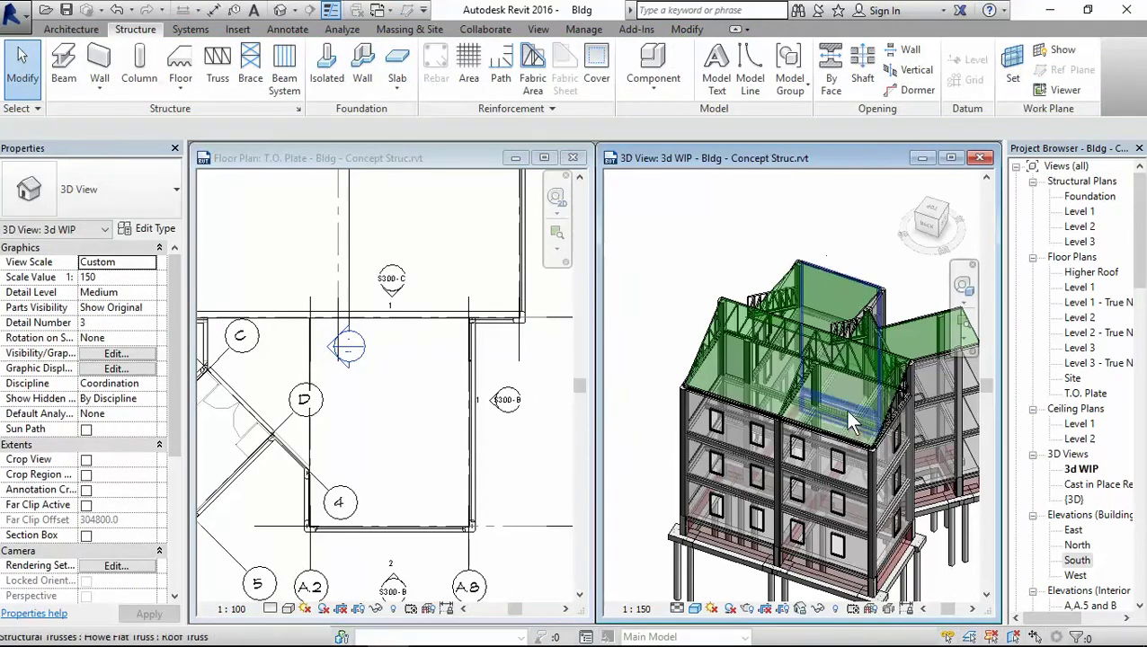
pyautogui.scroll(1, 809, 396)
pyautogui.keyDown('shift'); pyautogui.moveTo(749, 381); pyautogui.dragTo(677, 406, button='middle'); pyautogui.keyUp('shift')
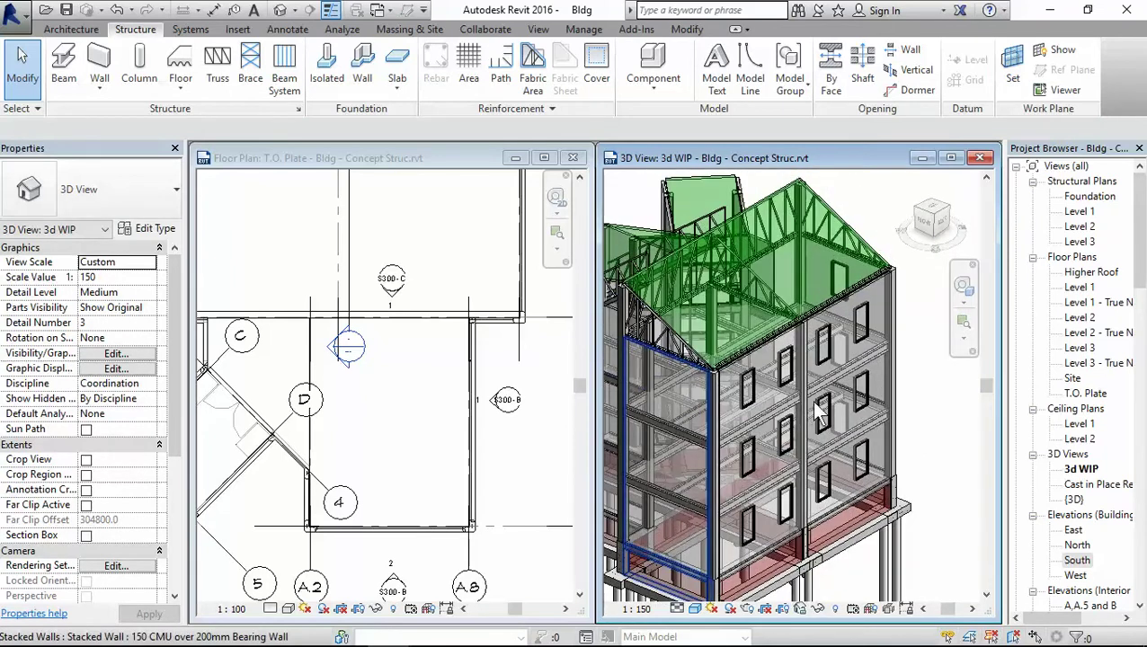
pyautogui.keyDown('shift'); pyautogui.moveTo(816, 412); pyautogui.dragTo(666, 356, button='middle'); pyautogui.keyUp('shift')
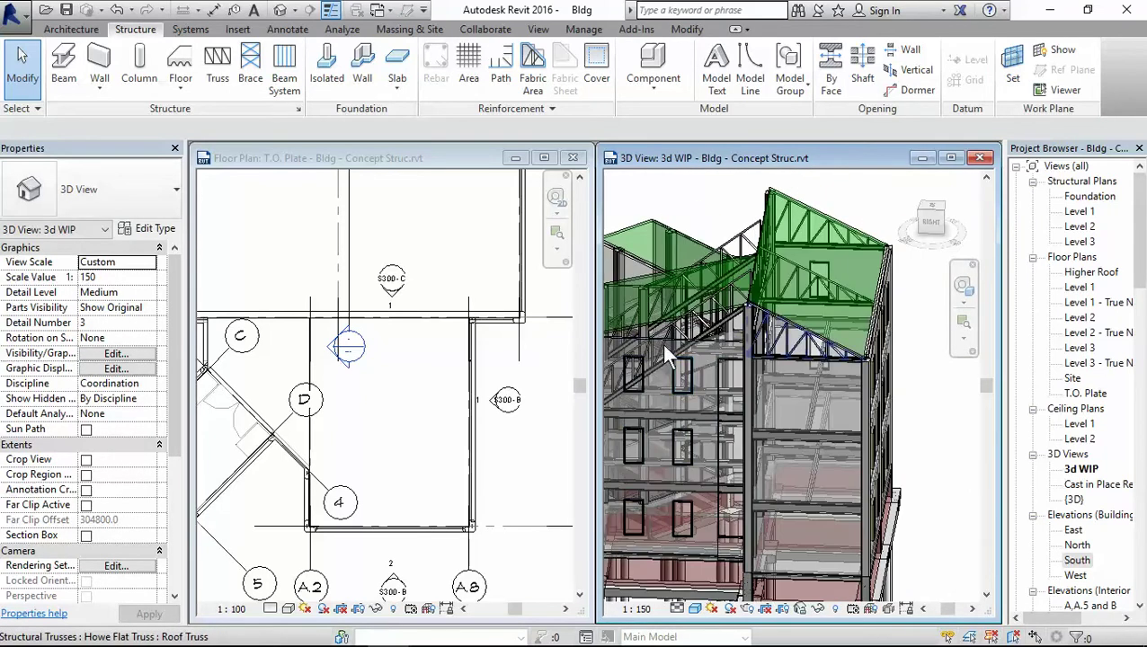
pyautogui.scroll(2, 765, 387)
pyautogui.scroll(3, 805, 396)
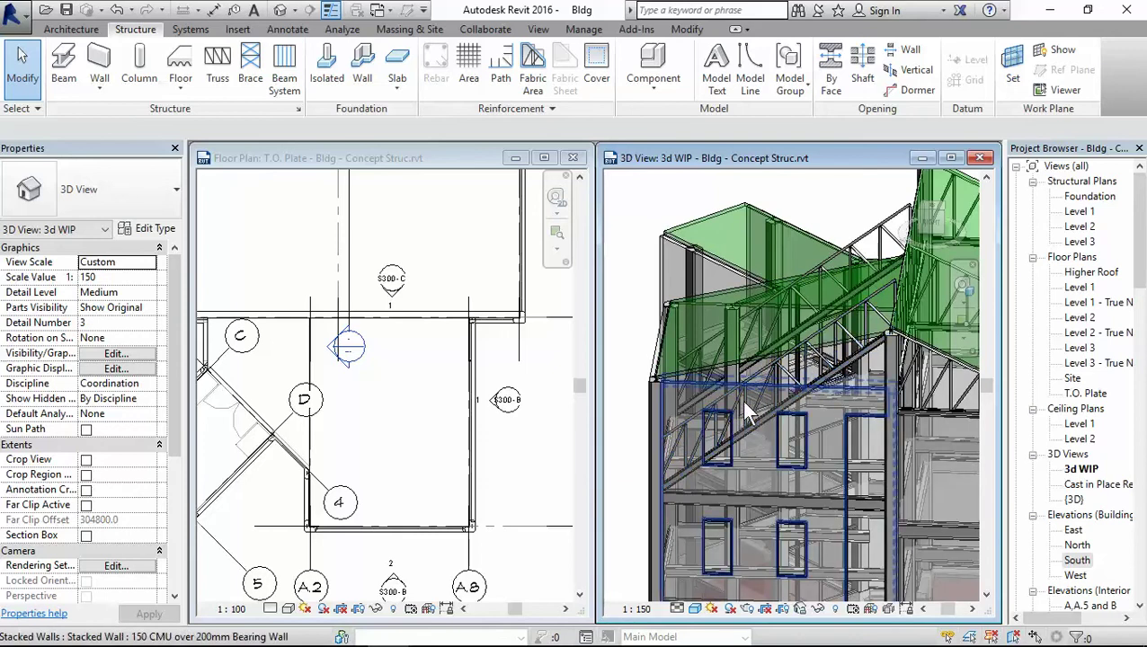
pyautogui.scroll(-2, 799, 360)
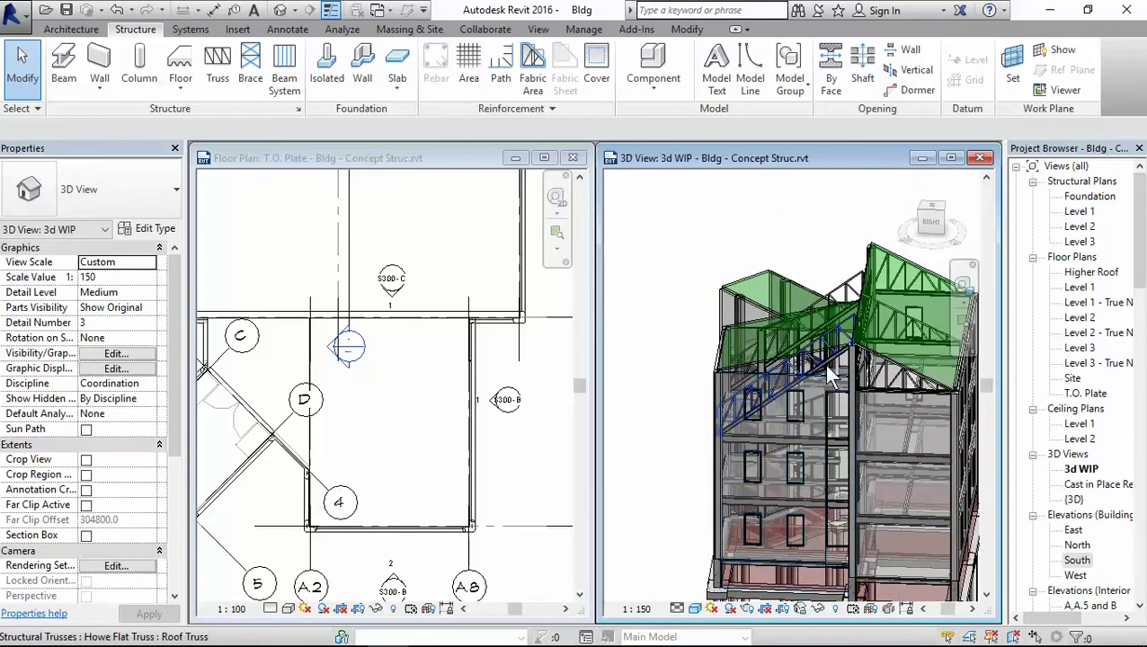
pyautogui.scroll(1, 823, 364)
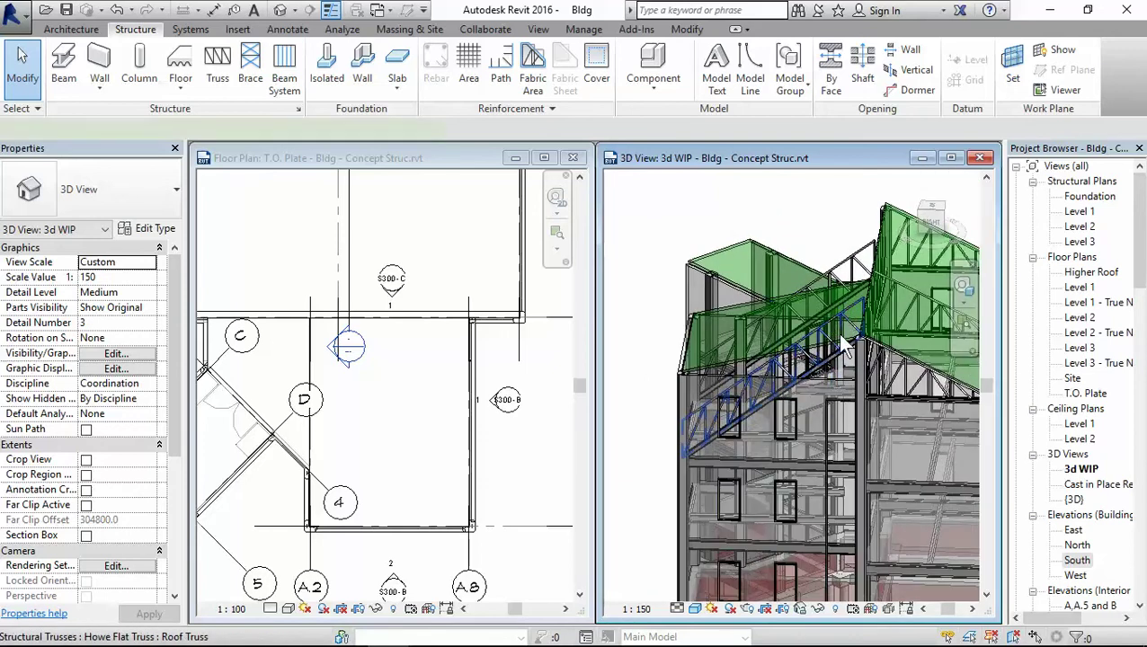
pyautogui.click(845, 347)
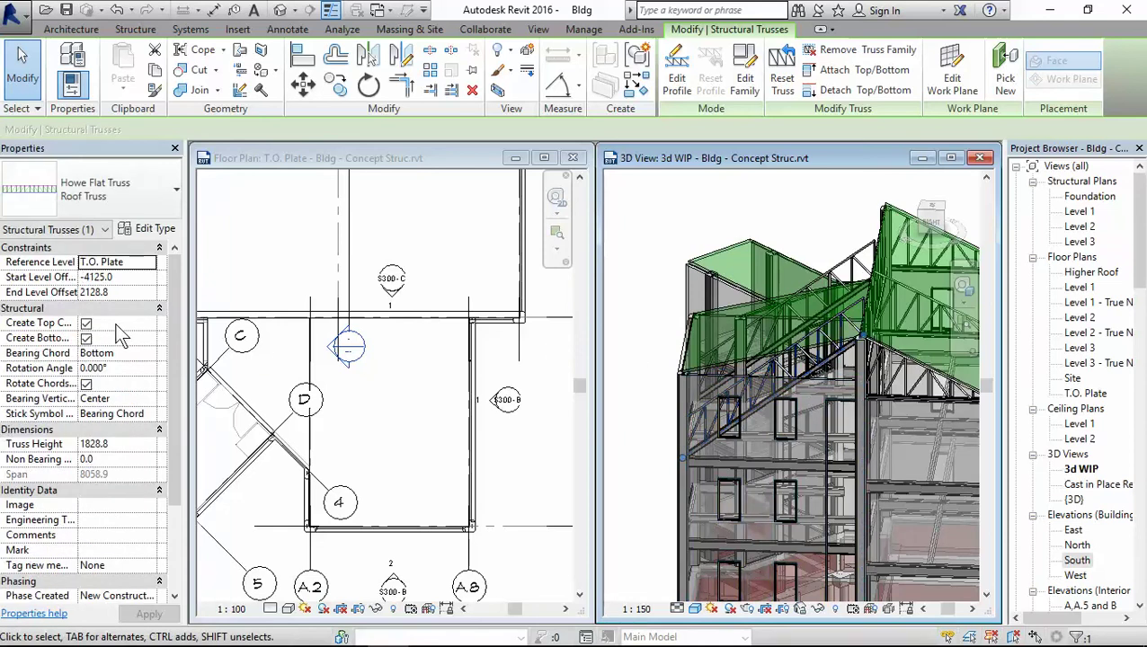
pyautogui.click(128, 277)
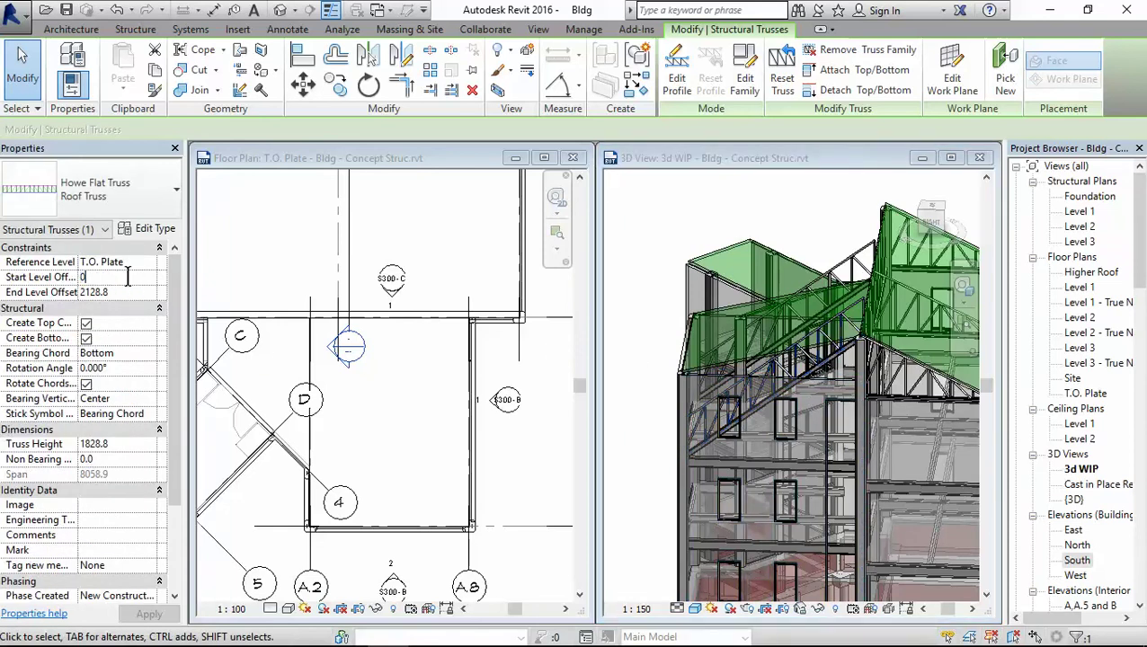
pyautogui.click(139, 294)
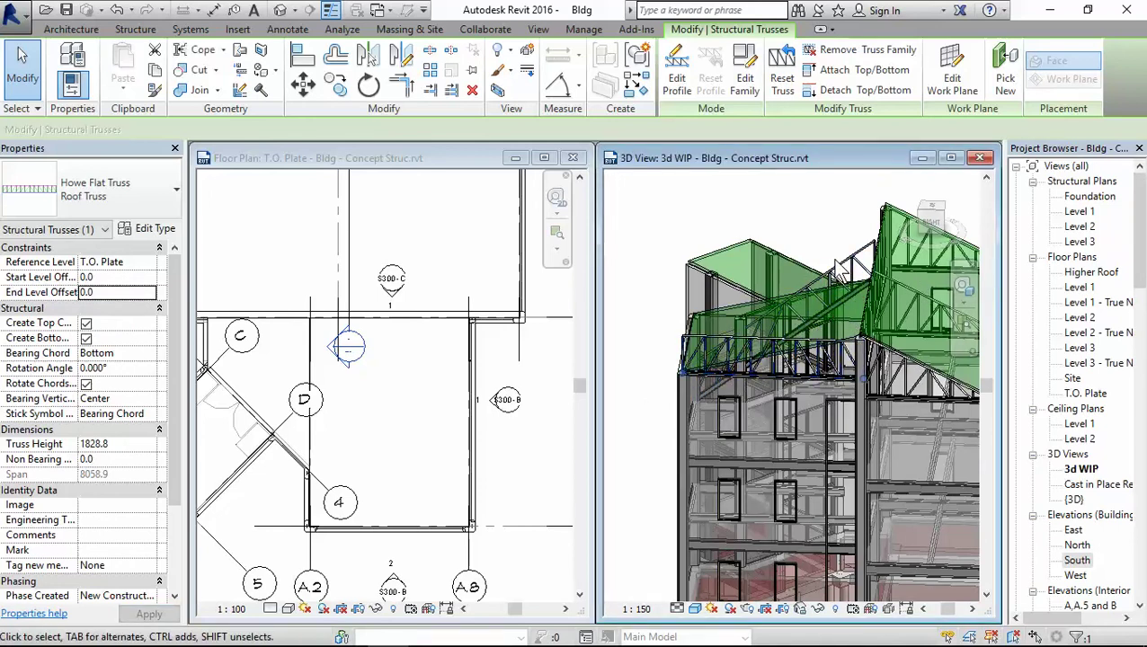
pyautogui.press('Escape')
# Step: Set the start and end level offsets of the grid A.2 truss to 0
pyautogui.click(868, 229)
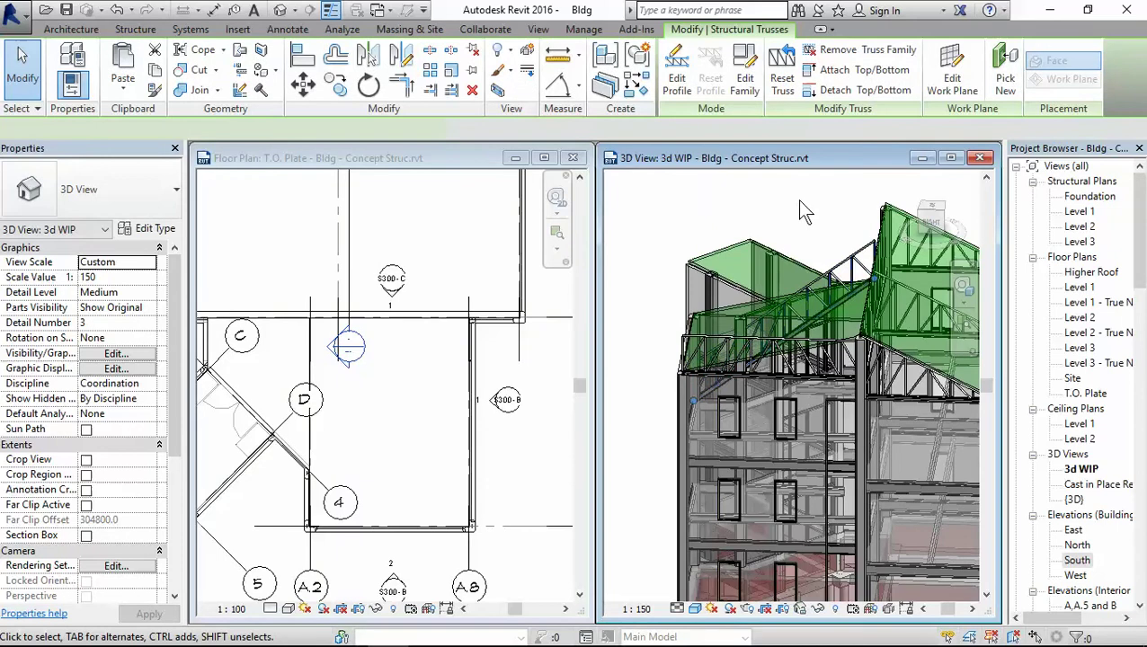
pyautogui.click(133, 278)
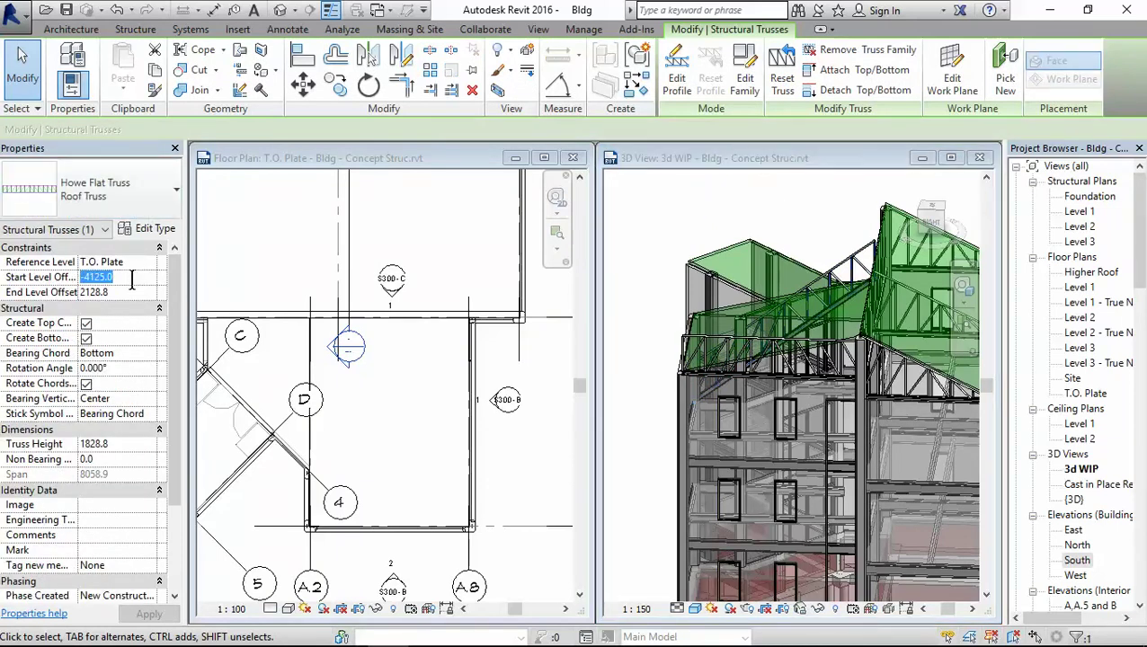
pyautogui.write('0')
pyautogui.click(132, 294)
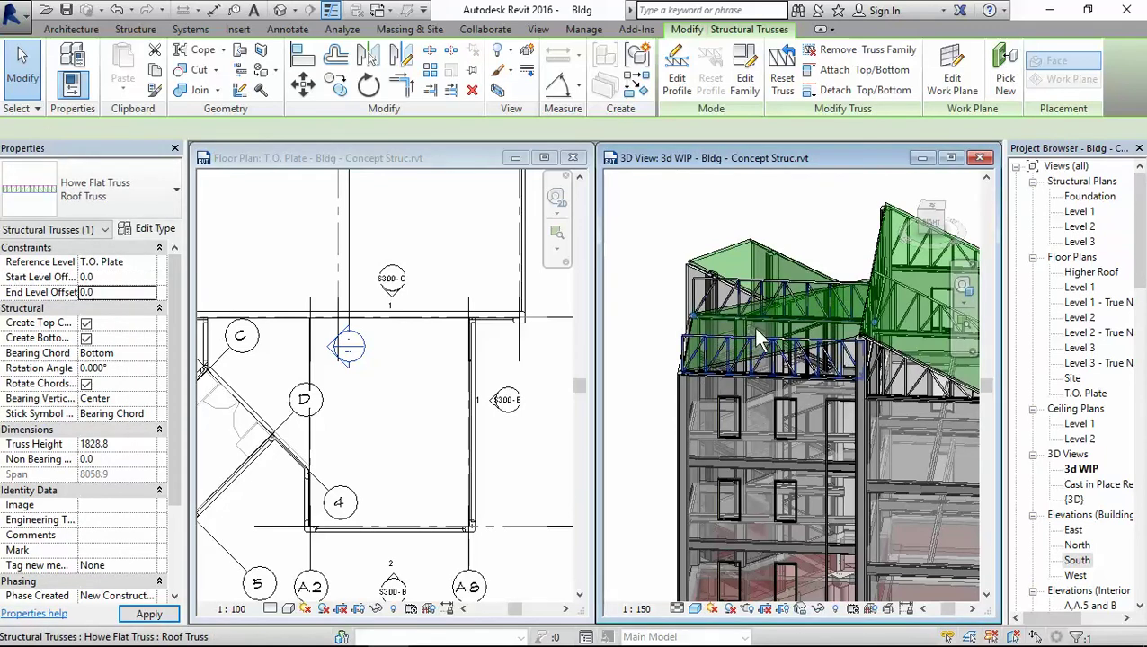
# Step: Edit the grid A.2 truss profile in the Right view, picking the sloped roof edge as a top chord line
pyautogui.scroll(3, 694, 328)
pyautogui.scroll(2, 694, 328)
pyautogui.moveTo(825, 461); pyautogui.dragTo(737, 416, button='middle')
pyautogui.scroll(-3, 735, 408)
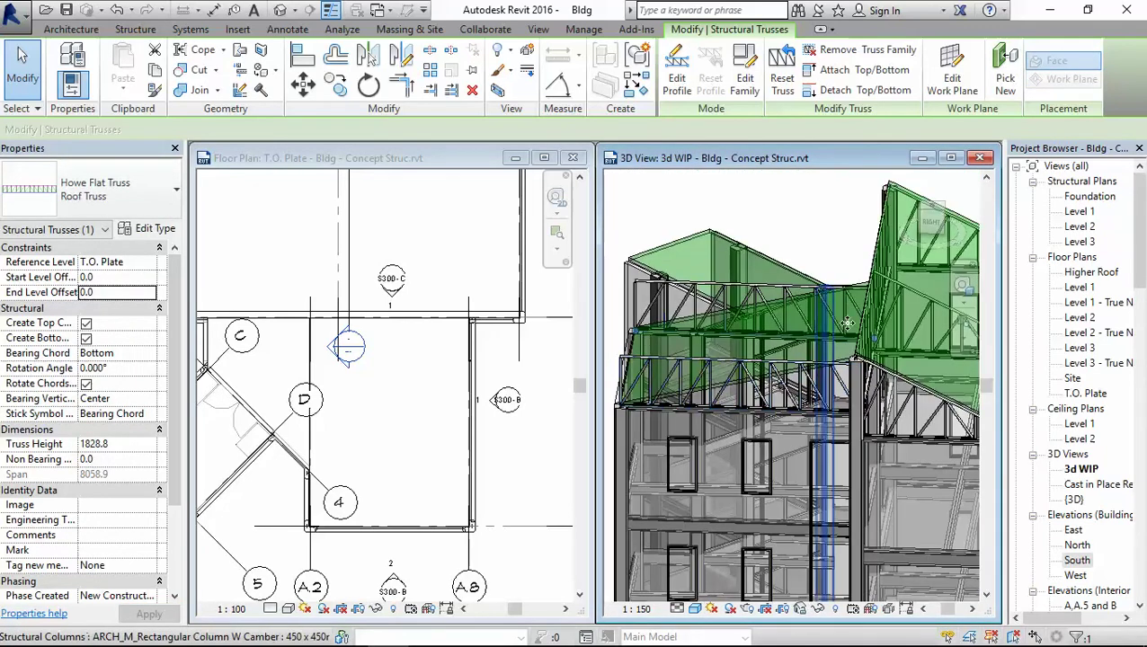
pyautogui.click(934, 224)
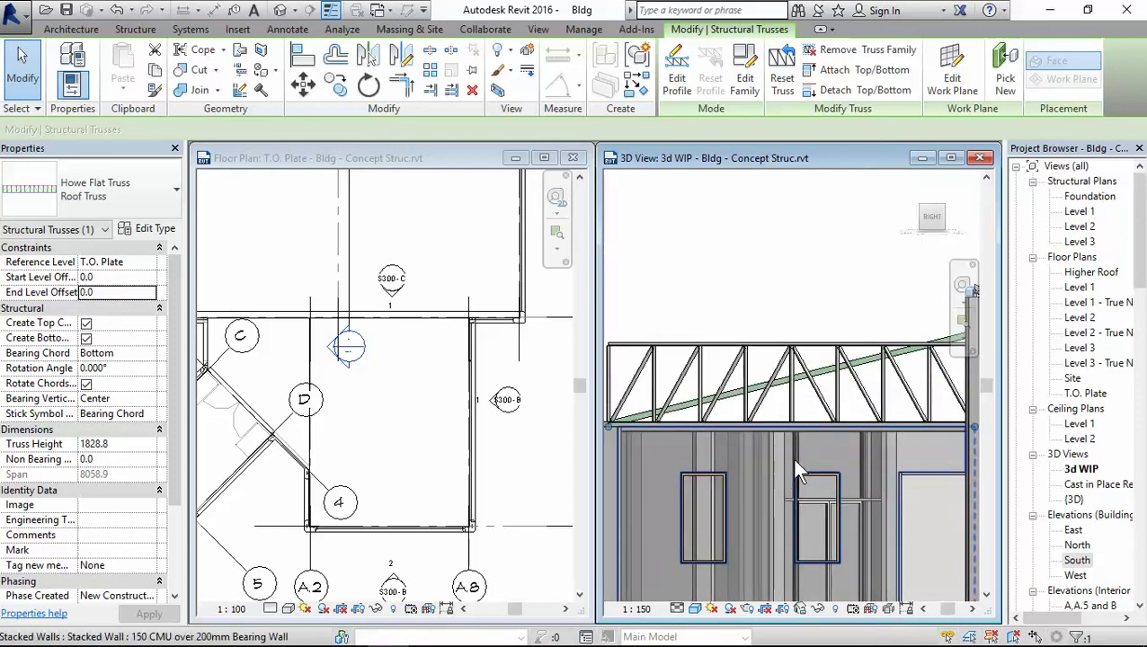
pyautogui.scroll(-1, 796, 463)
pyautogui.moveTo(813, 478); pyautogui.dragTo(817, 436, button='middle')
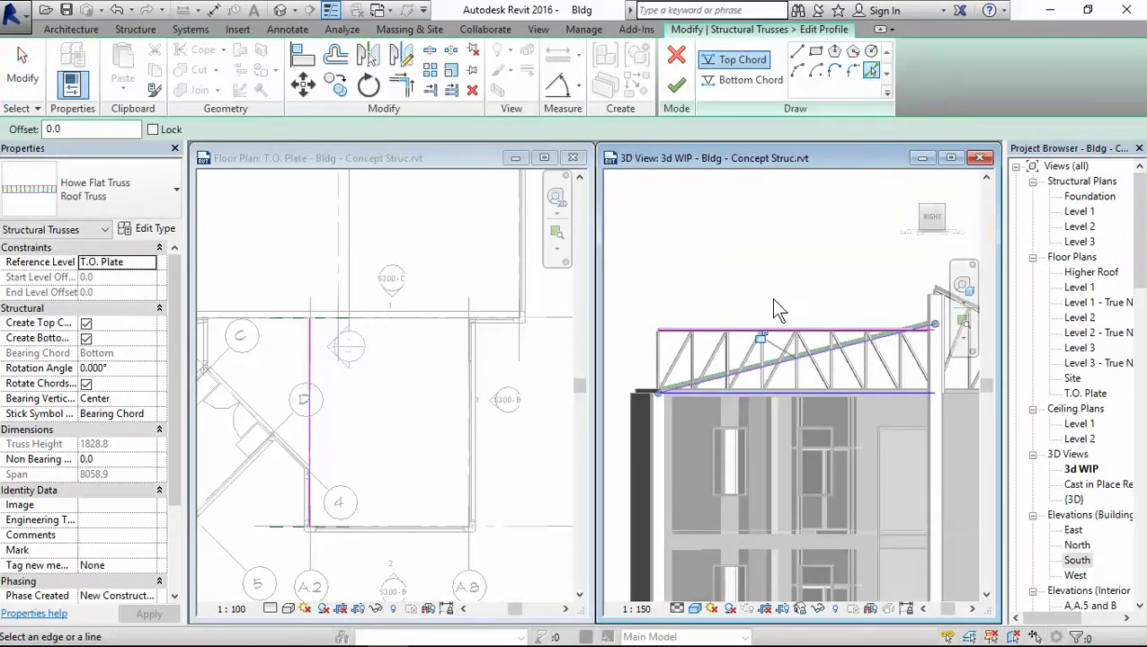
# Step: Delete the original horizontal top chord line from the truss profile sketch
pyautogui.press('Escape')
pyautogui.click(723, 330)
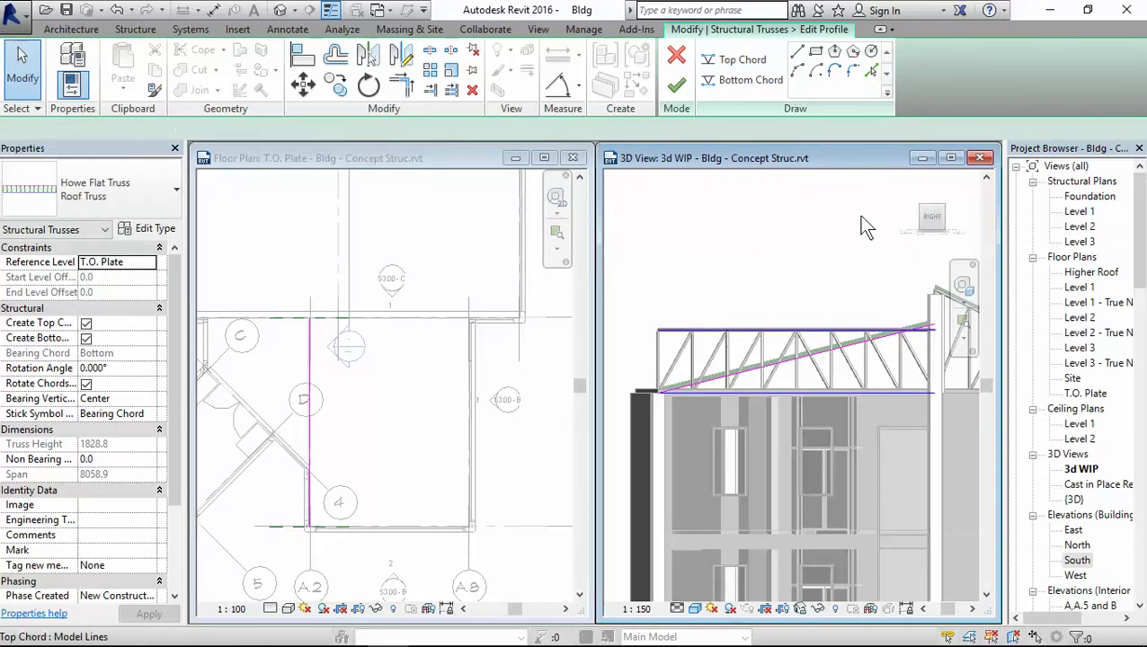
pyautogui.click(706, 245)
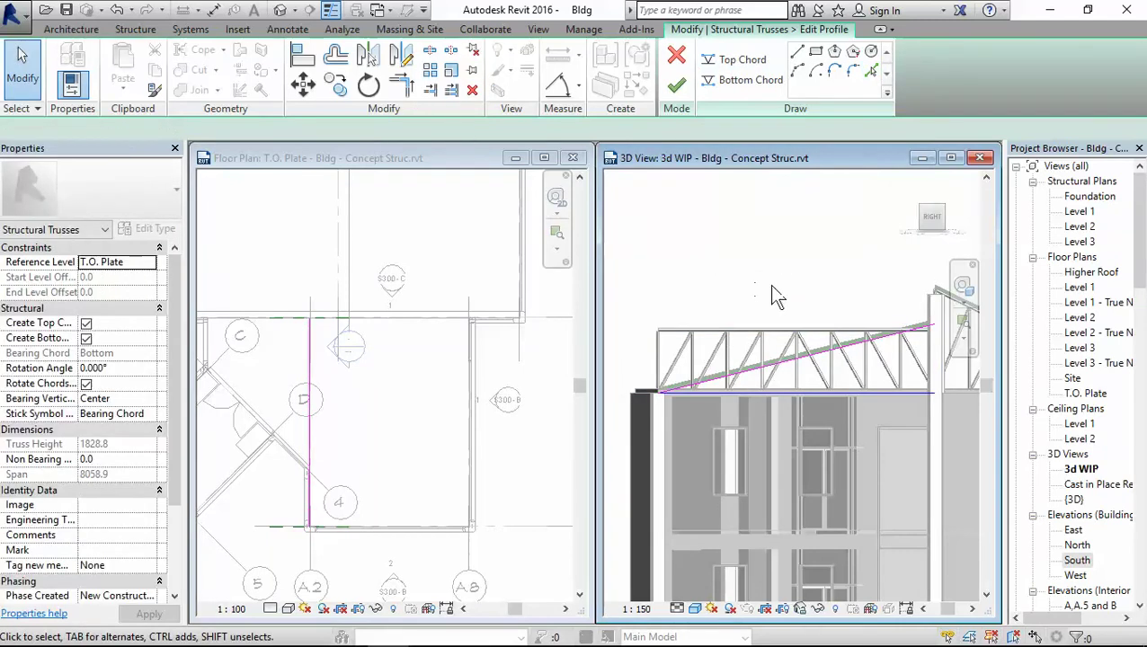
# Step: Finish the grid A.2 truss's profile edit and dismiss the warning
pyautogui.press('Return')
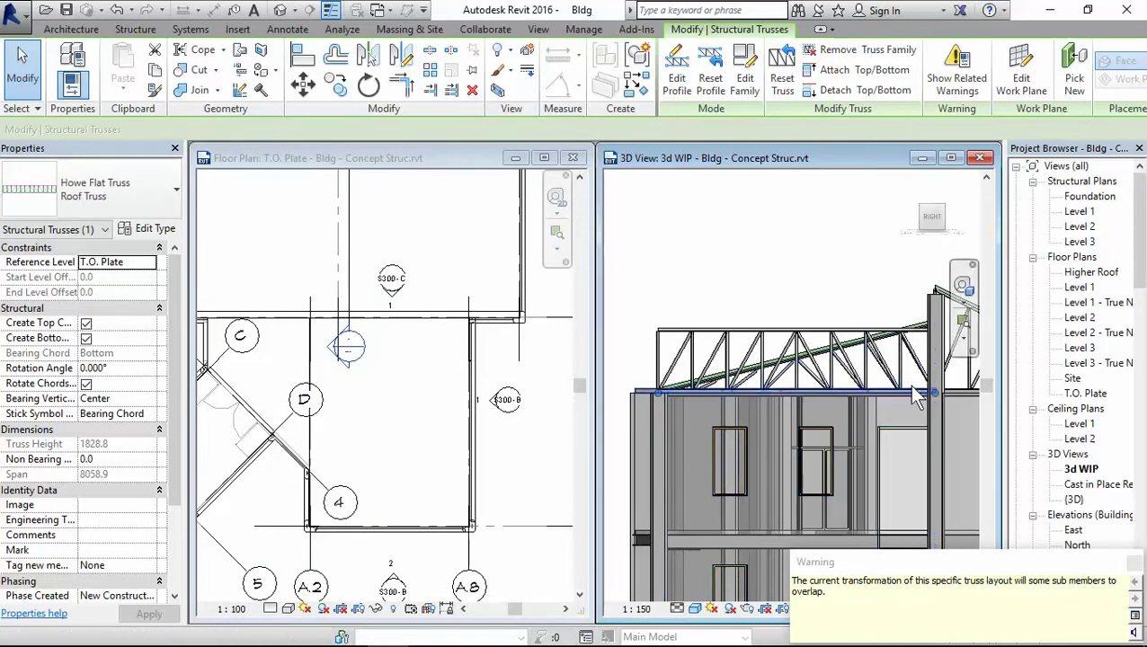
pyautogui.click(1134, 563)
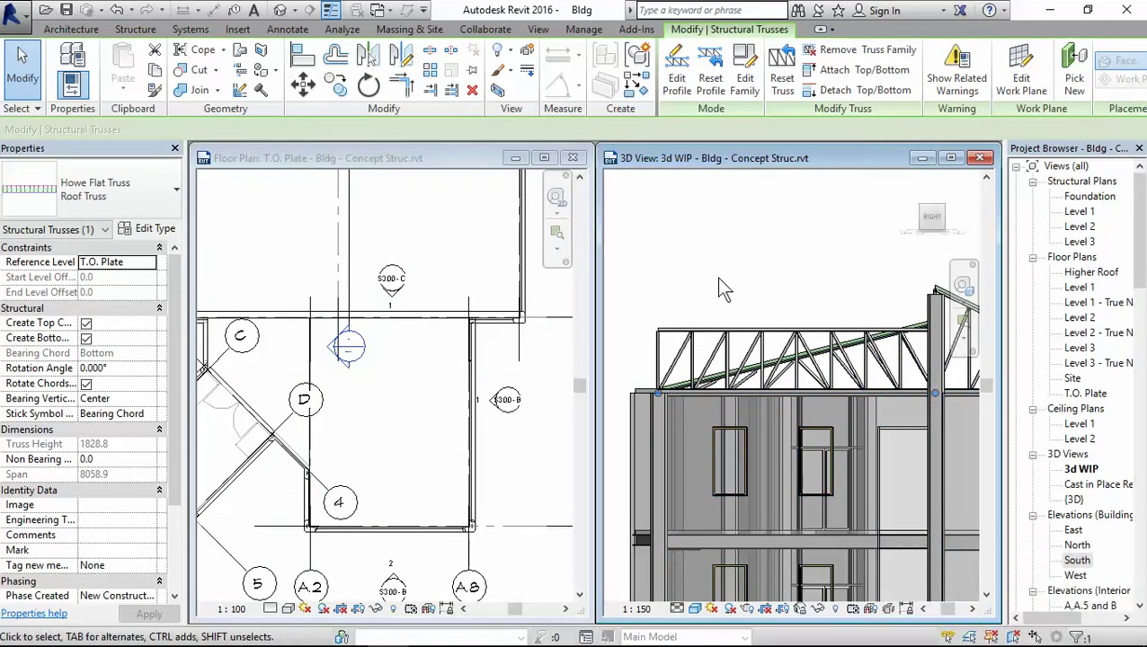
pyautogui.keyDown('shift'); pyautogui.moveTo(720, 315); pyautogui.dragTo(751, 392, button='middle'); pyautogui.keyUp('shift')
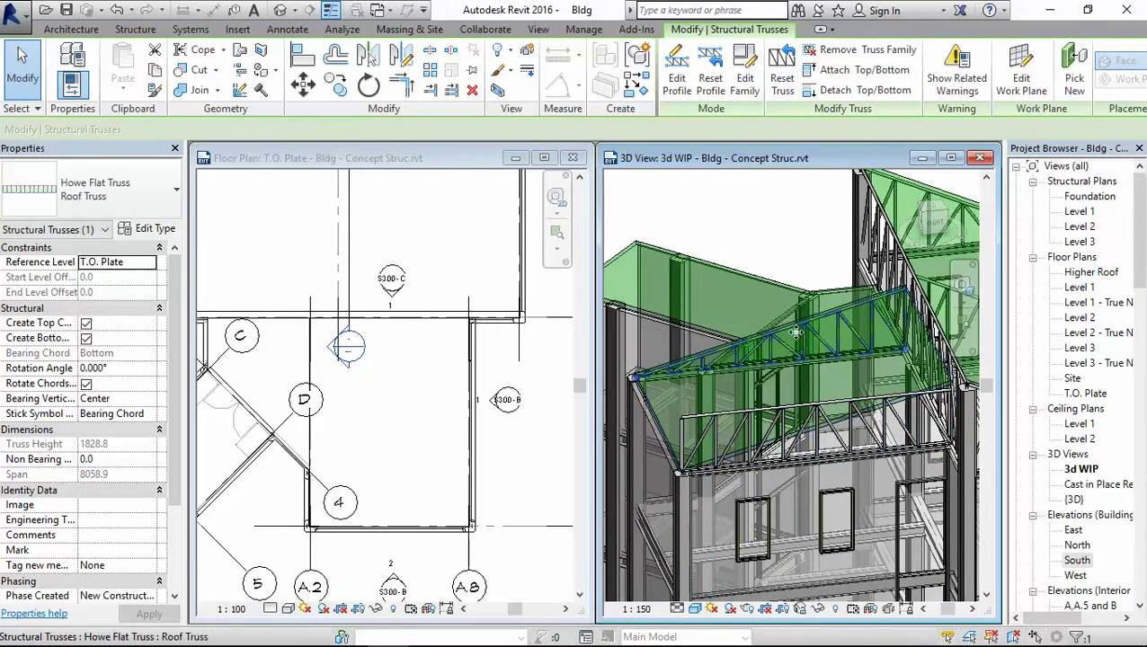
# Step: Cancel the reopened profile edit and restore the grid A.2 truss's original flat profile
pyautogui.doubleClick(760, 364)
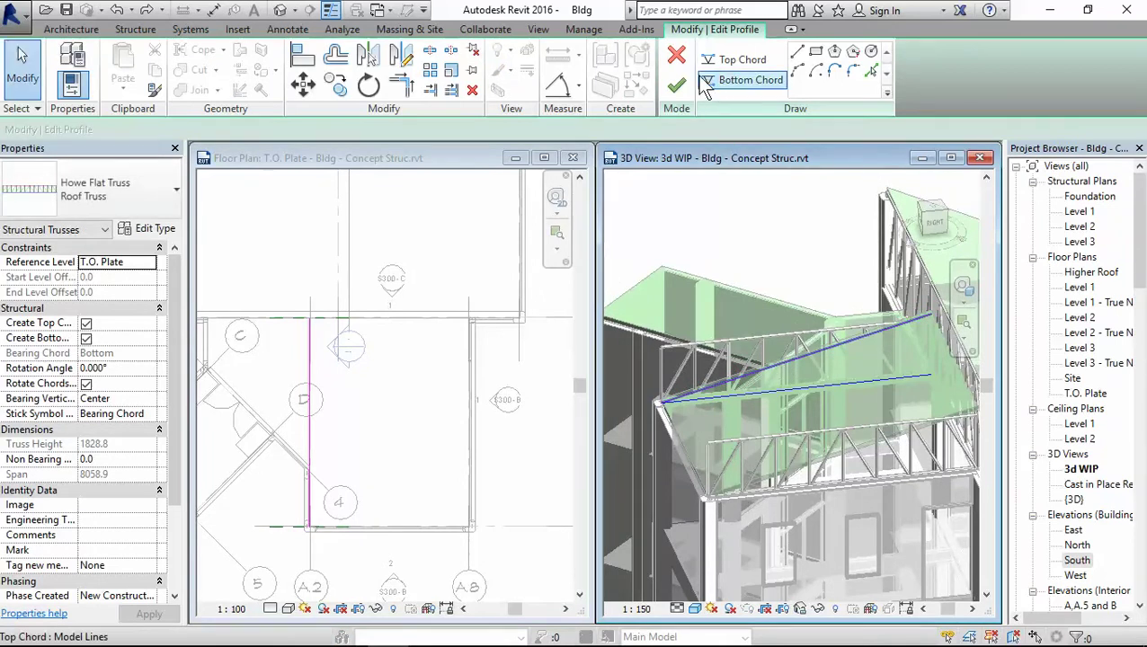
pyautogui.click(676, 56)
pyautogui.click(614, 350)
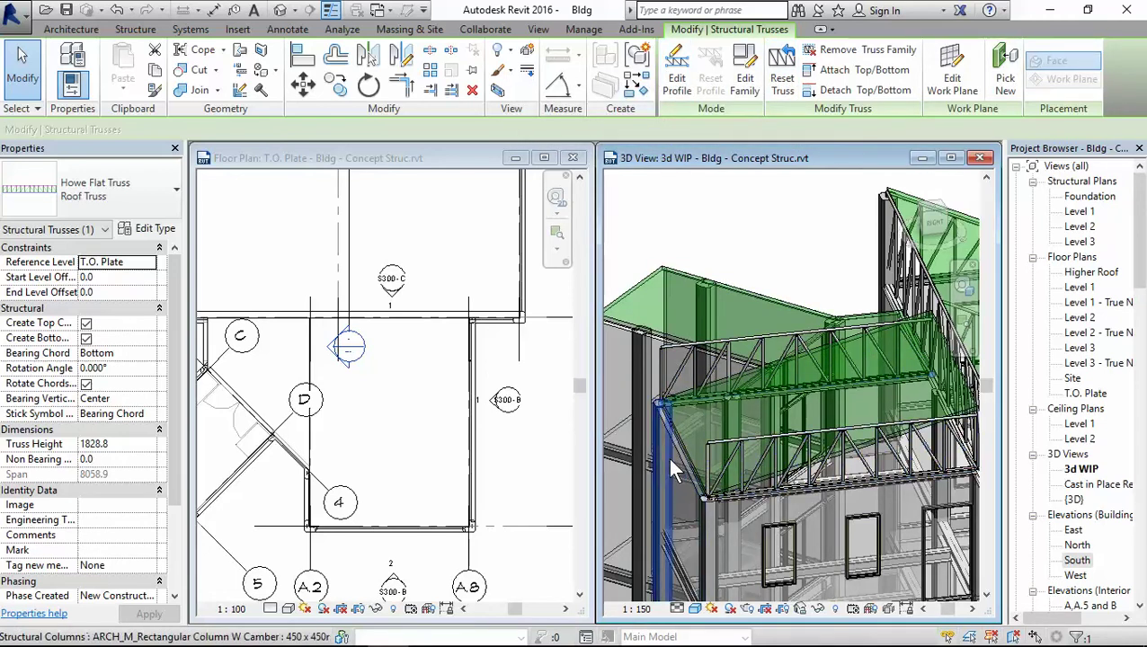
# Step: Temporarily isolate the grid A.8 truss together with the sloped roof over grids A.2 to A.8 in the 3D view
pyautogui.keyDown('shift'); pyautogui.moveTo(671, 463); pyautogui.dragTo(1008, 440, button='middle'); pyautogui.keyUp('shift')
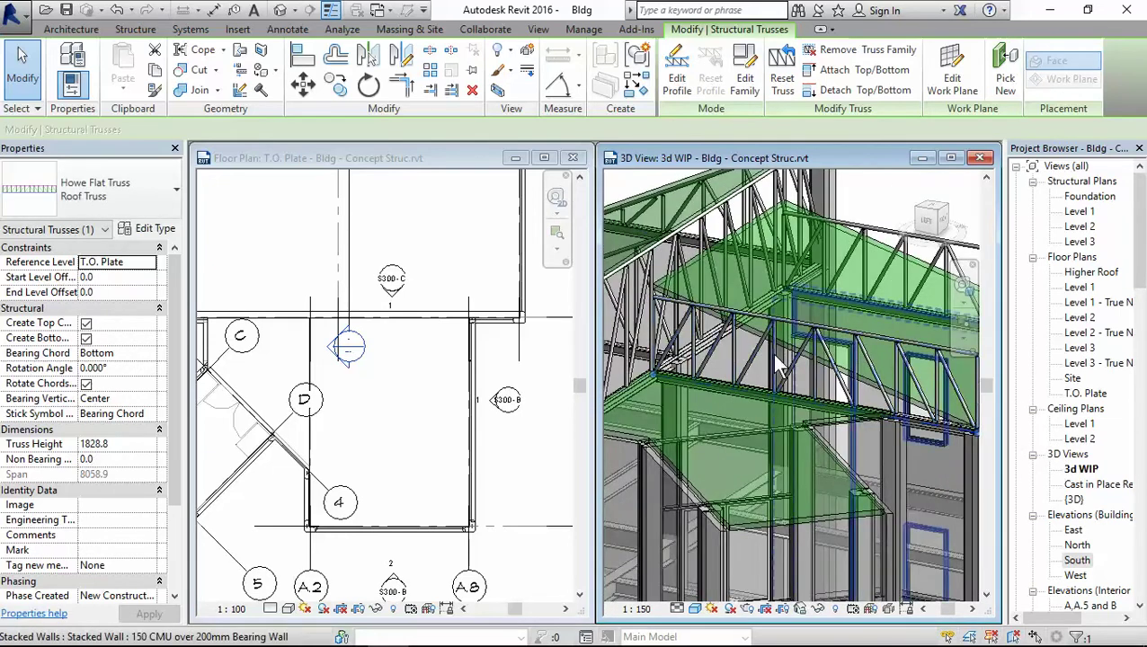
pyautogui.scroll(-4, 779, 364)
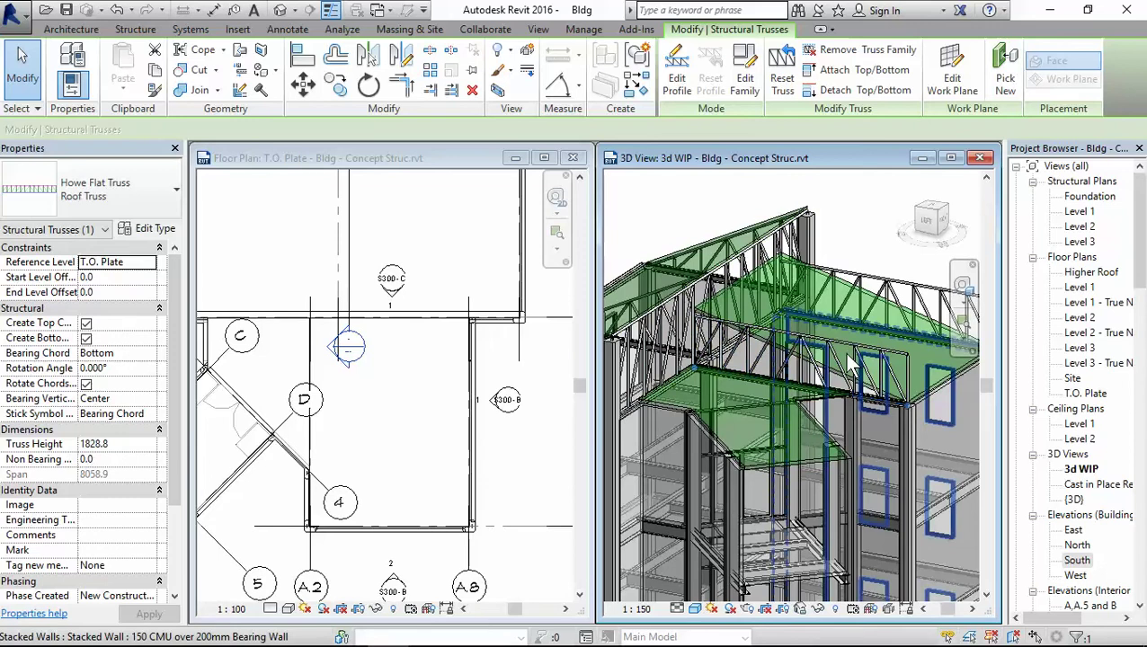
pyautogui.keyDown('shift'); pyautogui.moveTo(701, 422); pyautogui.dragTo(630, 410, button='middle'); pyautogui.keyUp('shift')
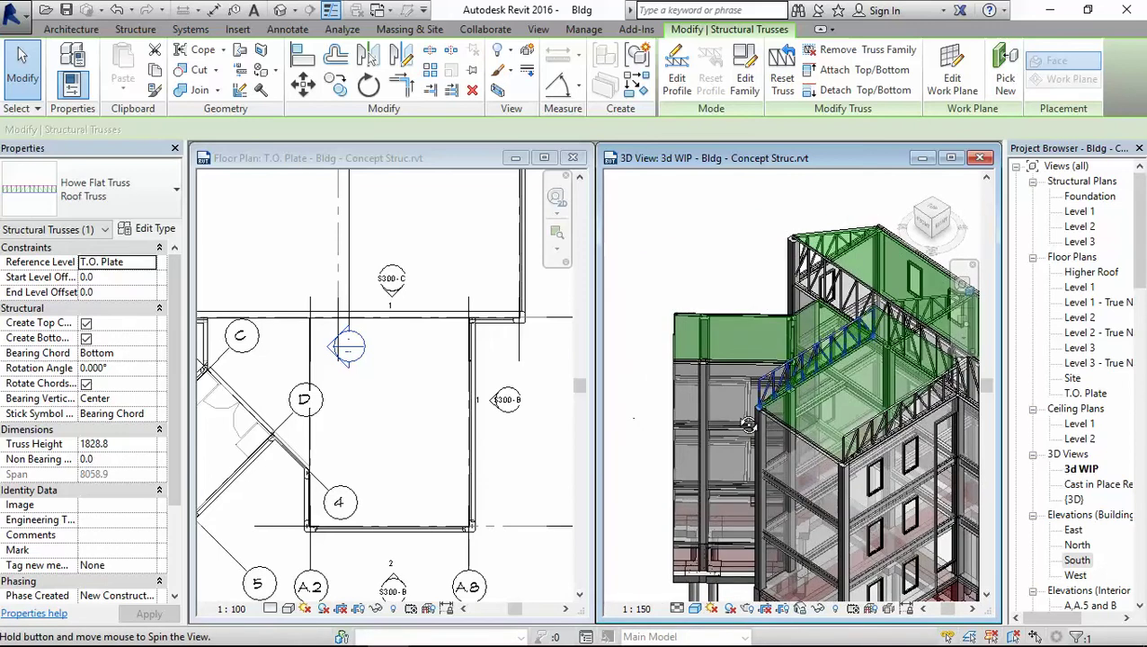
pyautogui.scroll(3, 907, 445)
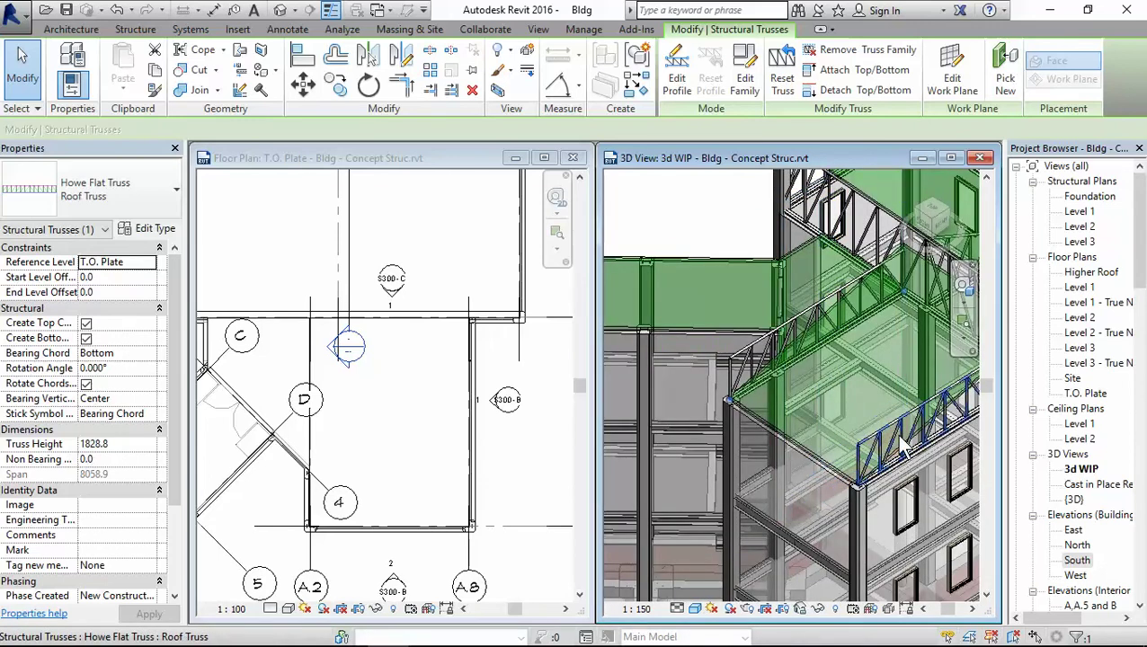
pyautogui.keyDown('ctrl'); pyautogui.click(782, 434); pyautogui.keyUp('ctrl')
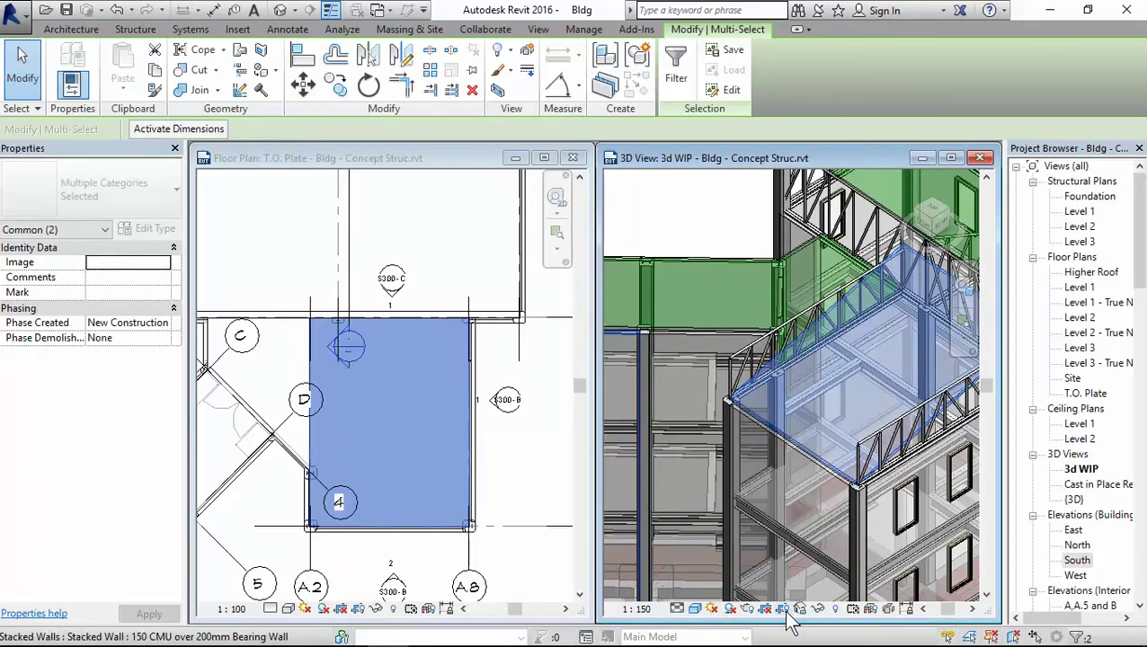
pyautogui.click(817, 610)
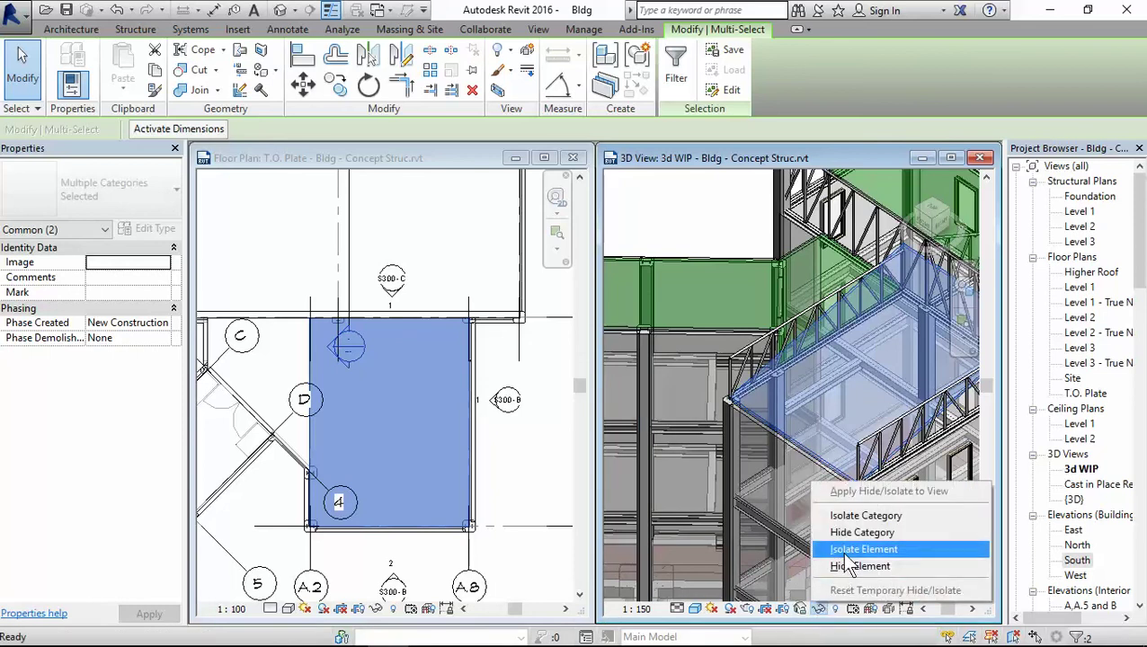
pyautogui.click(844, 552)
pyautogui.press('h')
pyautogui.press('i')
# Step: Open the grid A.8 truss's profile for editing in the Right view
pyautogui.scroll(-3, 836, 502)
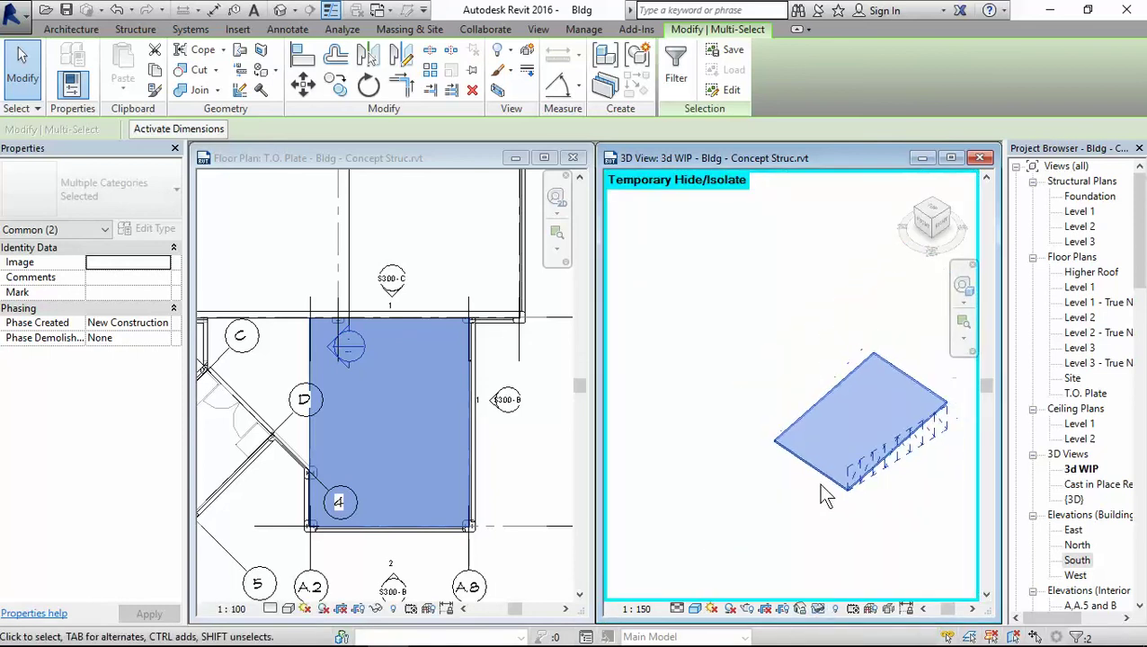
pyautogui.keyDown('shift'); pyautogui.moveTo(856, 524); pyautogui.dragTo(733, 473, button='middle'); pyautogui.keyUp('shift')
pyautogui.click(936, 223)
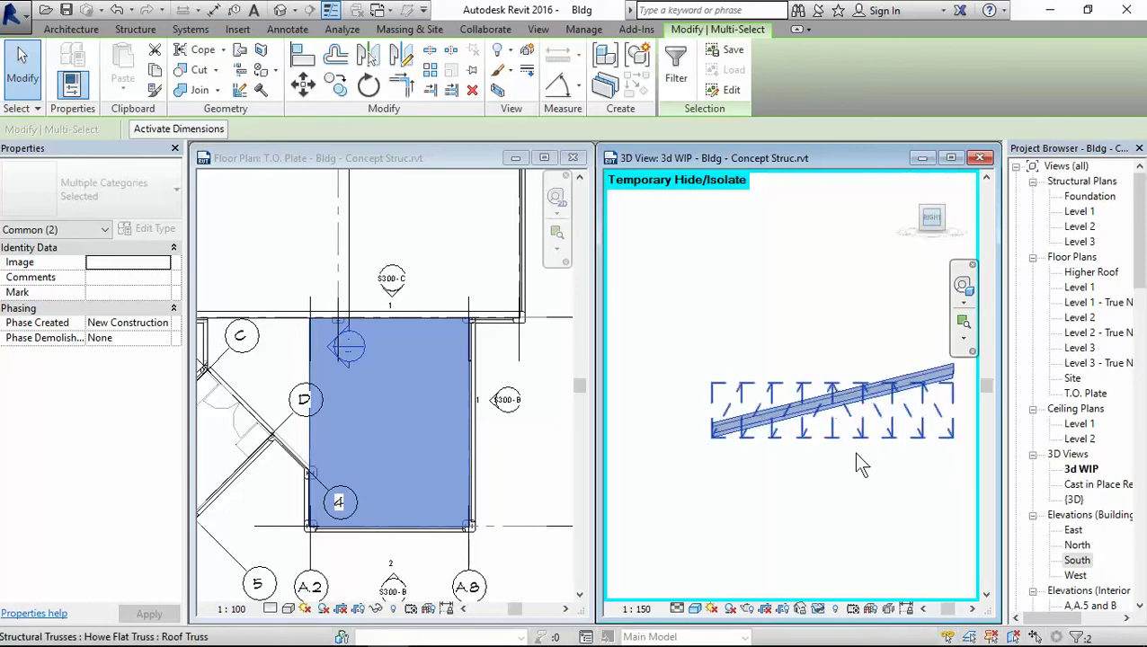
pyautogui.click(791, 505)
pyautogui.click(800, 398)
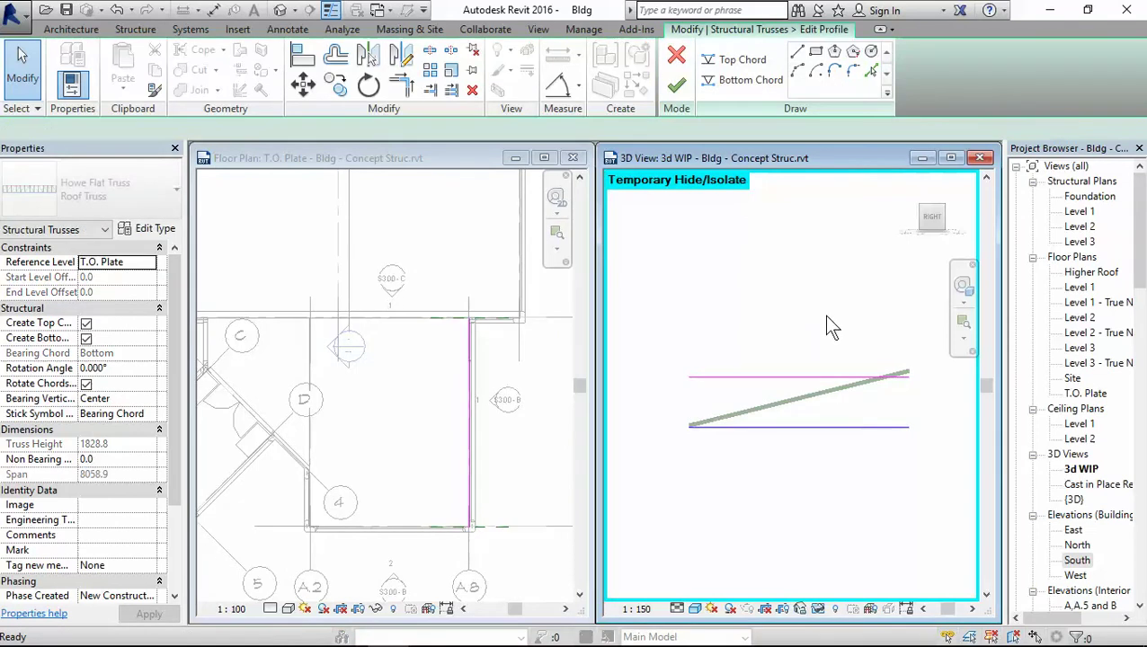
# Step: Add a top chord line to the grid A.8 truss profile by picking the sloped roof edge
pyautogui.click(760, 376)
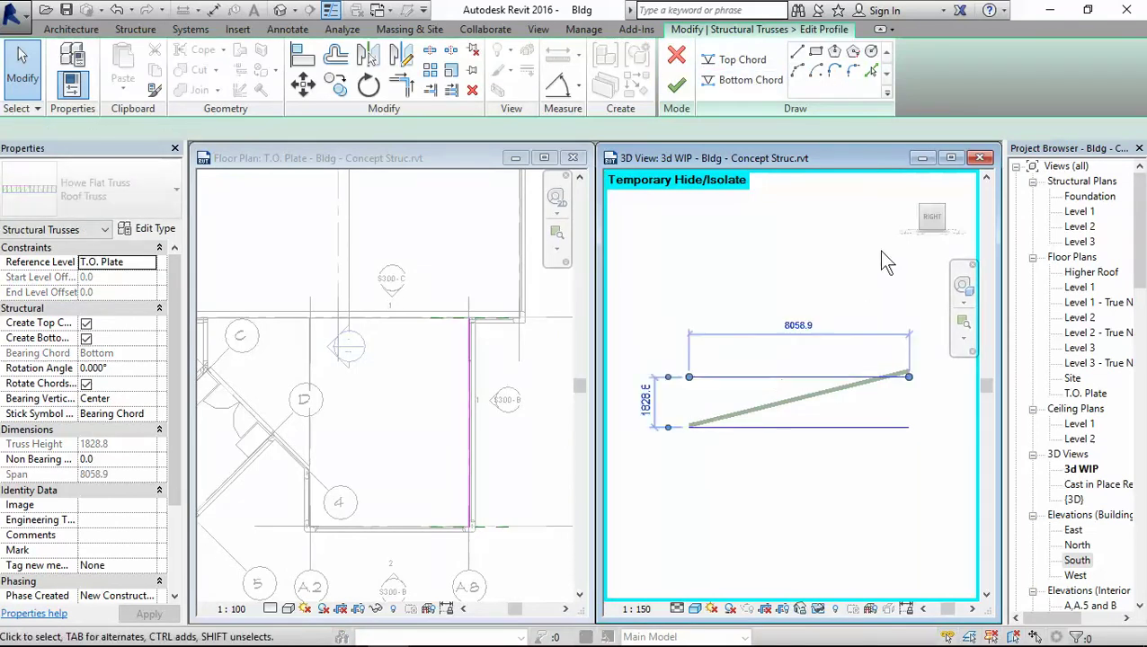
pyautogui.click(736, 61)
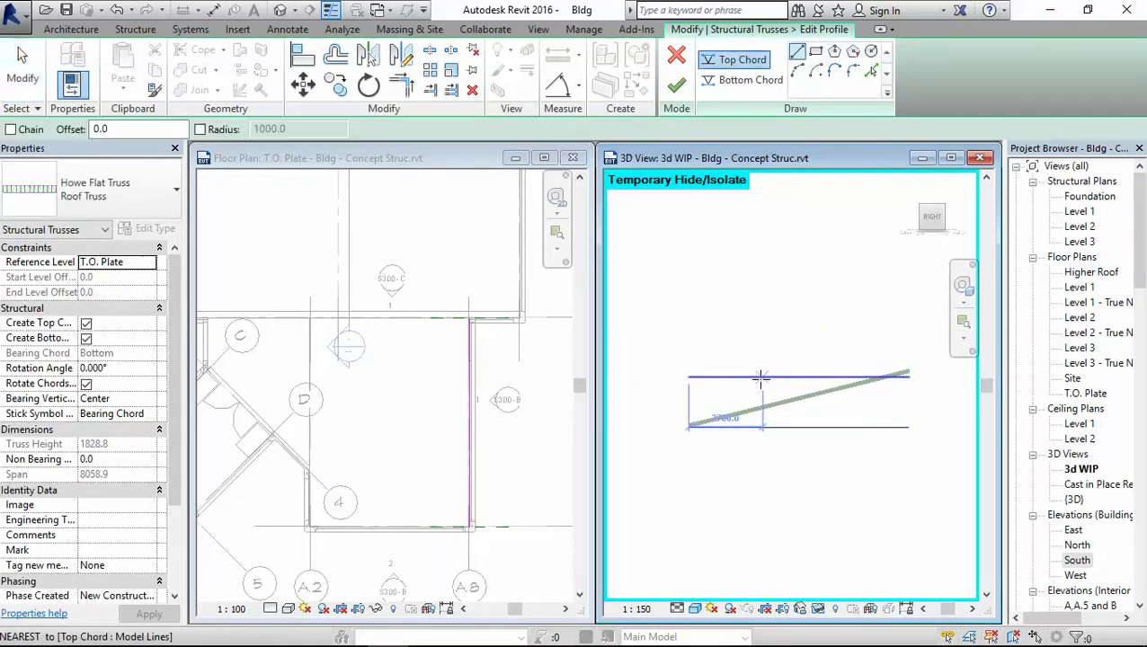
pyautogui.click(871, 71)
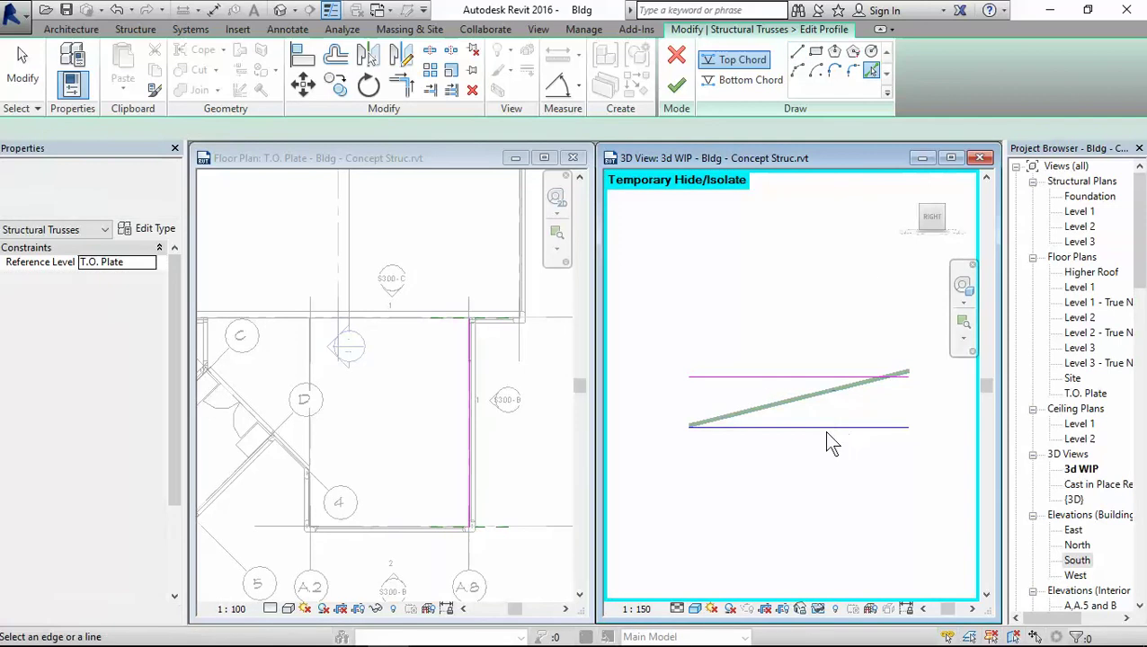
pyautogui.click(796, 401)
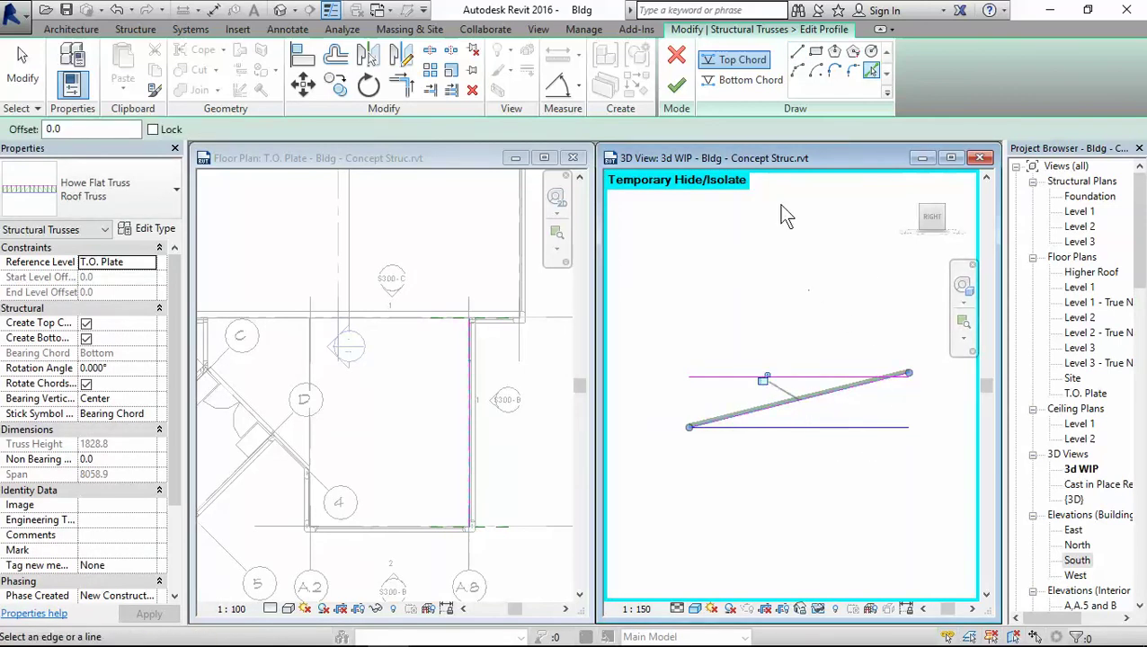
pyautogui.press('Escape')
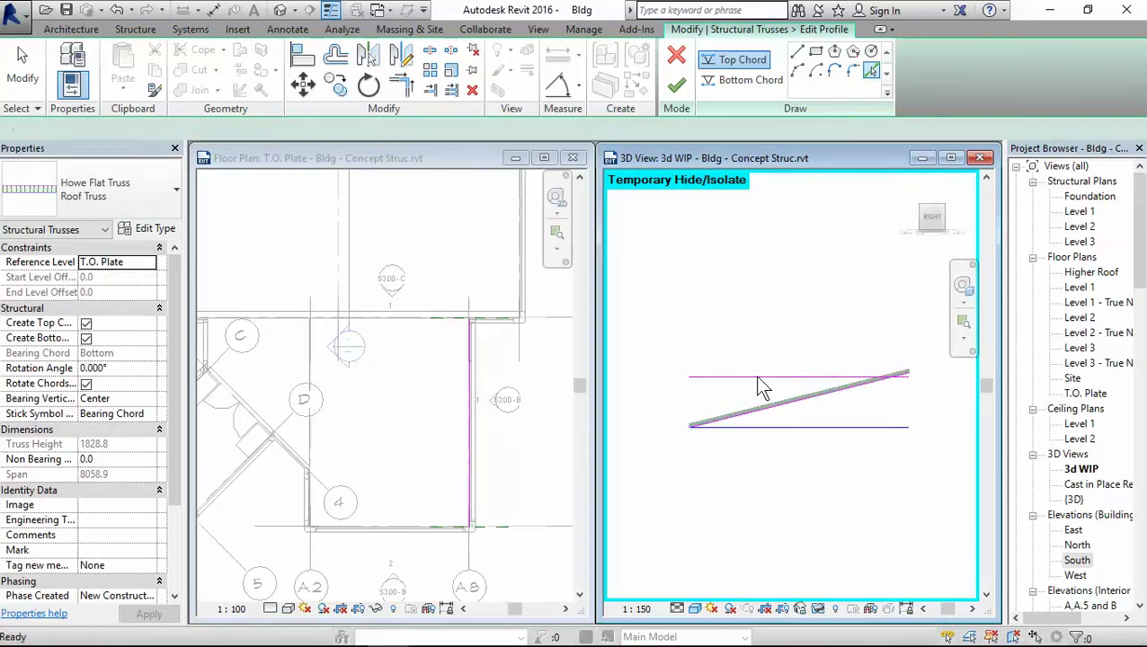
# Step: Delete the original horizontal top chord line, finish the grid A.8 truss profile, and dismiss the warning
pyautogui.click(754, 377)
pyautogui.click(749, 338)
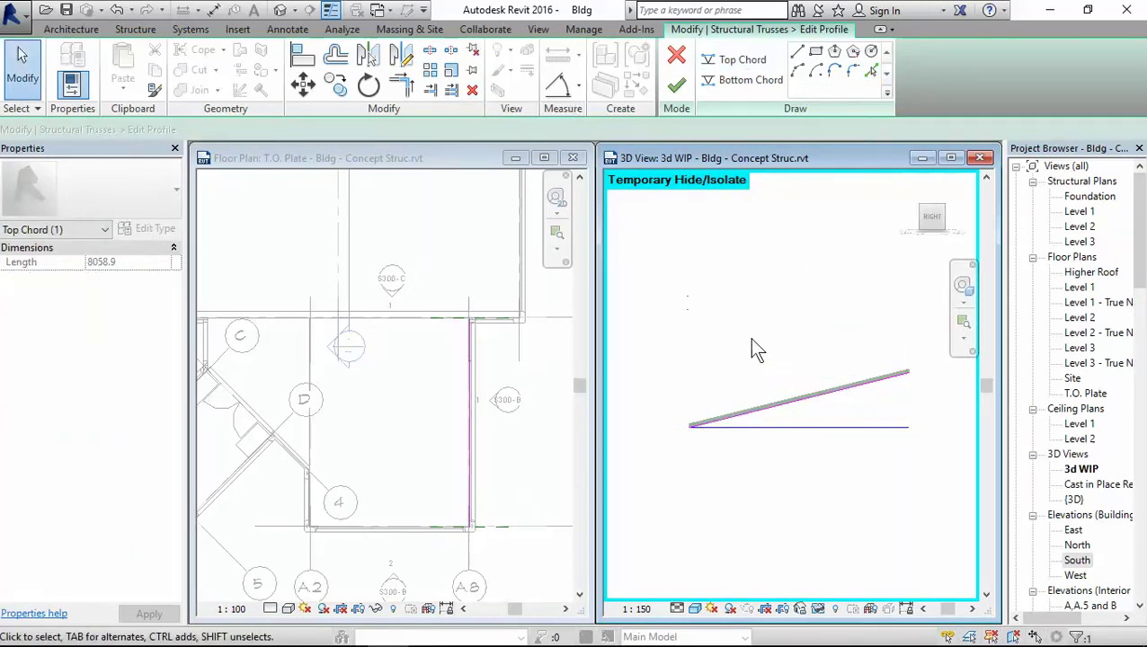
pyautogui.click(677, 88)
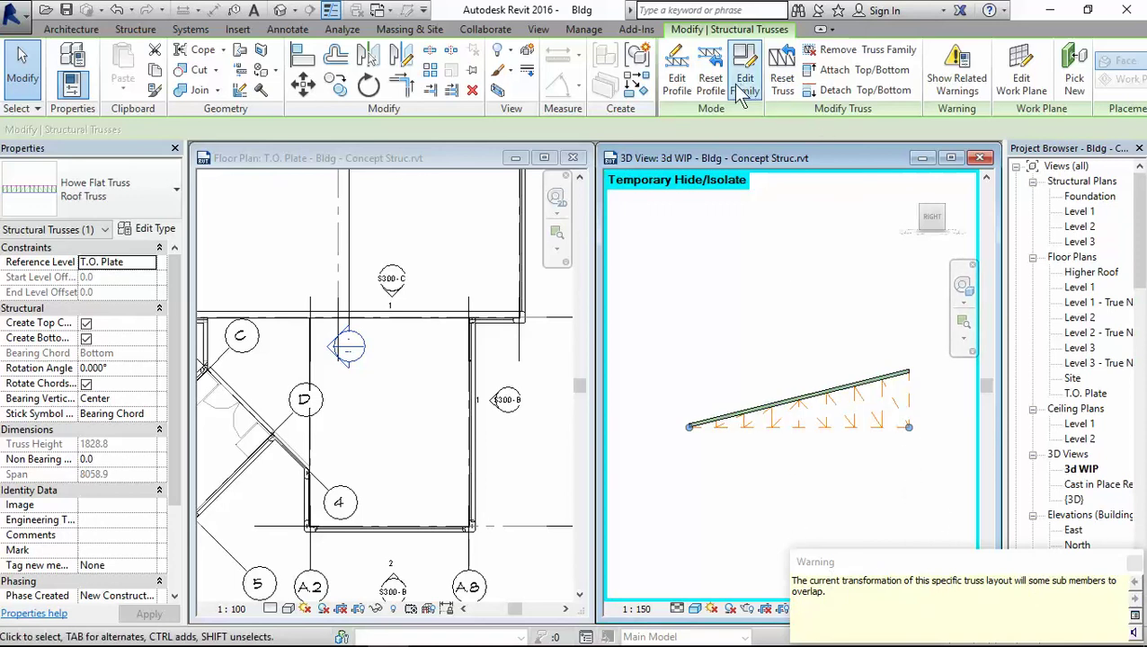
pyautogui.click(1135, 564)
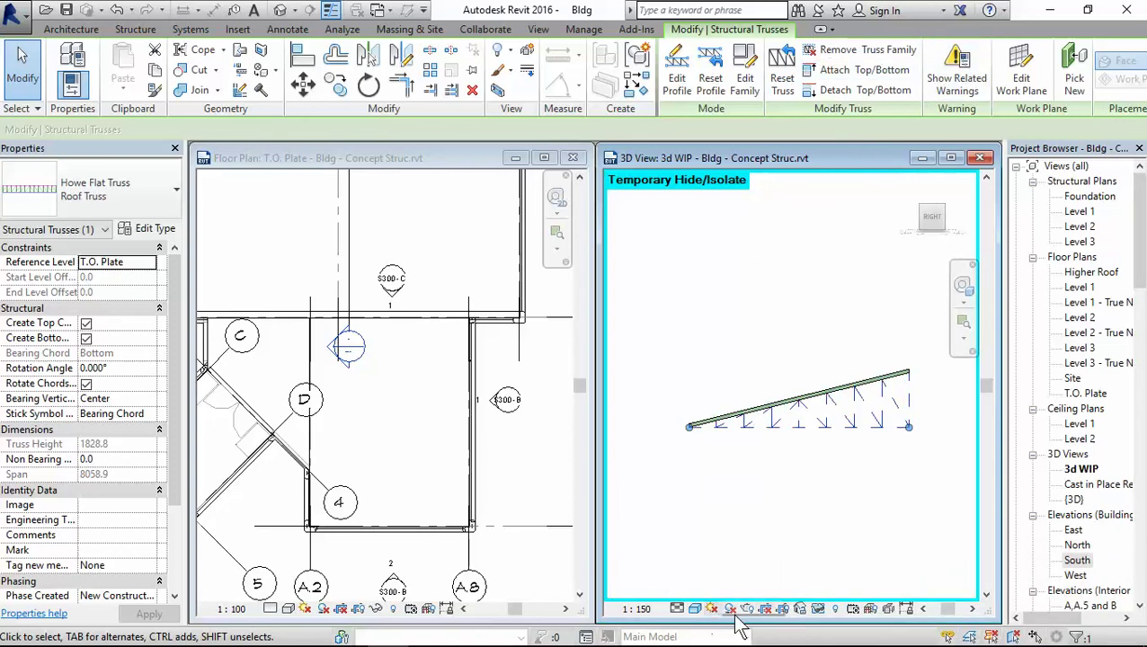
# Step: Reset the temporary hide/isolate in the 3D view and clear the truss selection
pyautogui.click(818, 609)
pyautogui.click(853, 591)
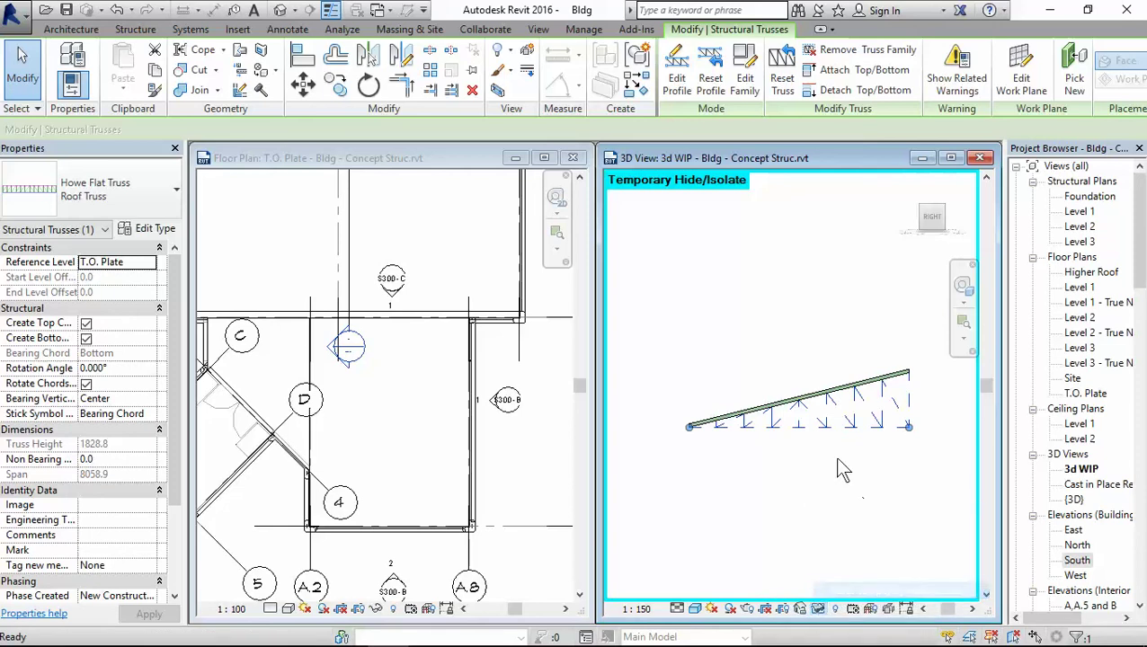
pyautogui.click(586, 305)
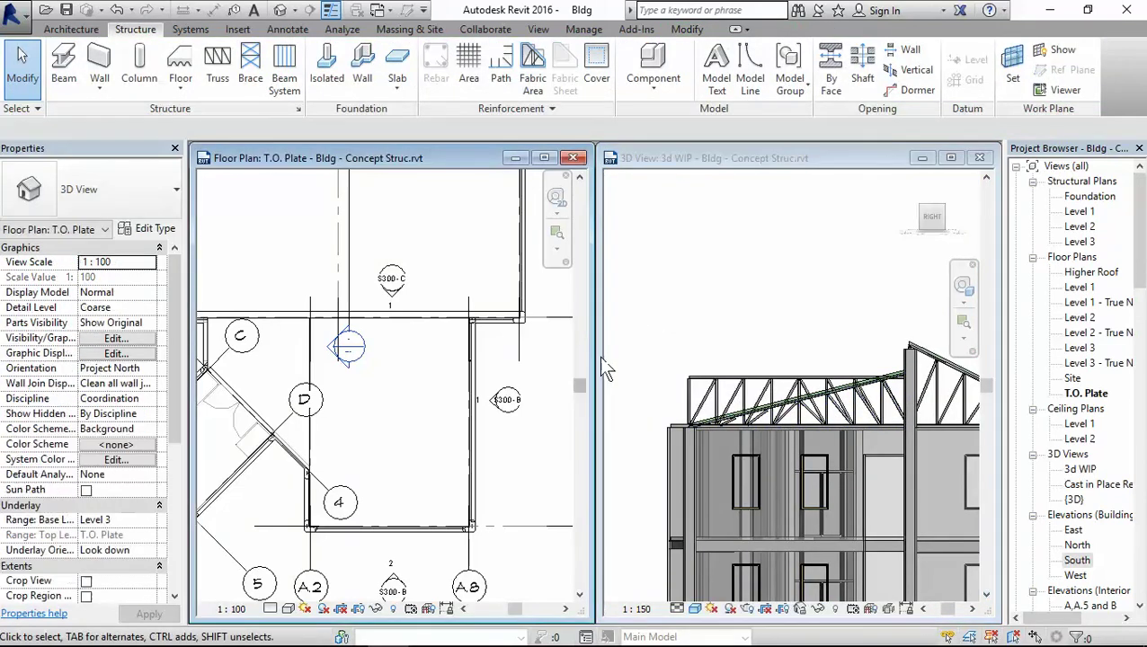
# Step: Temporarily isolate the grid A.2 truss together with the sloped roof above it in the 3D view
pyautogui.click(664, 353)
pyautogui.keyDown('shift'); pyautogui.moveTo(684, 292); pyautogui.dragTo(1088, 339, button='middle'); pyautogui.keyUp('shift')
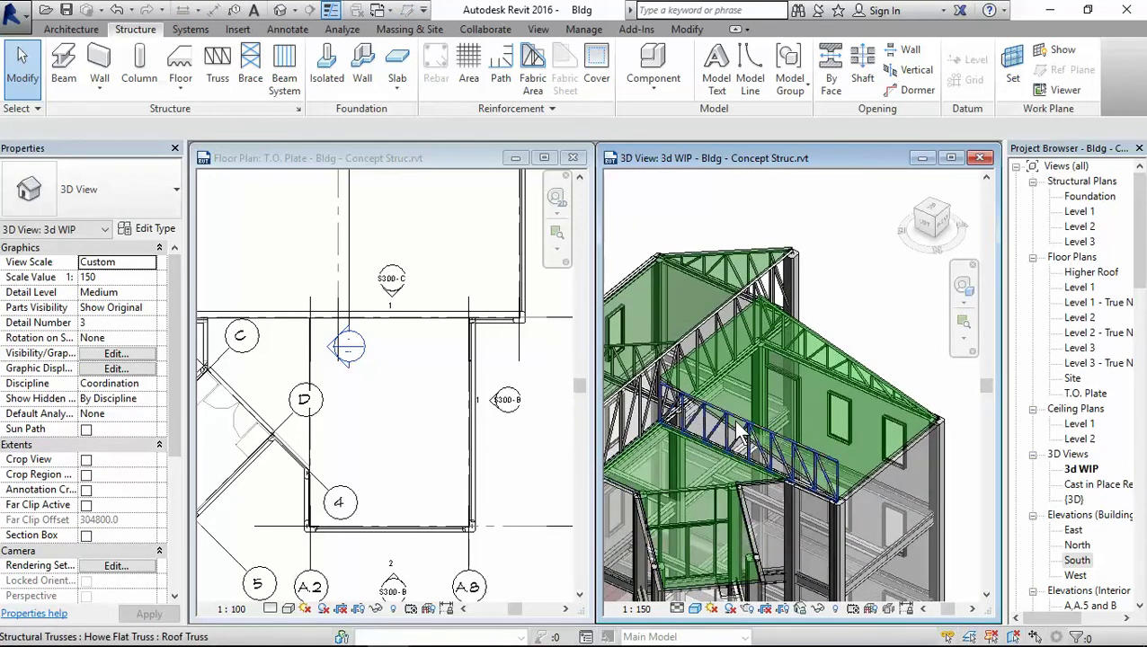
pyautogui.click(761, 374)
pyautogui.keyDown('ctrl'); pyautogui.click(803, 328); pyautogui.keyUp('ctrl')
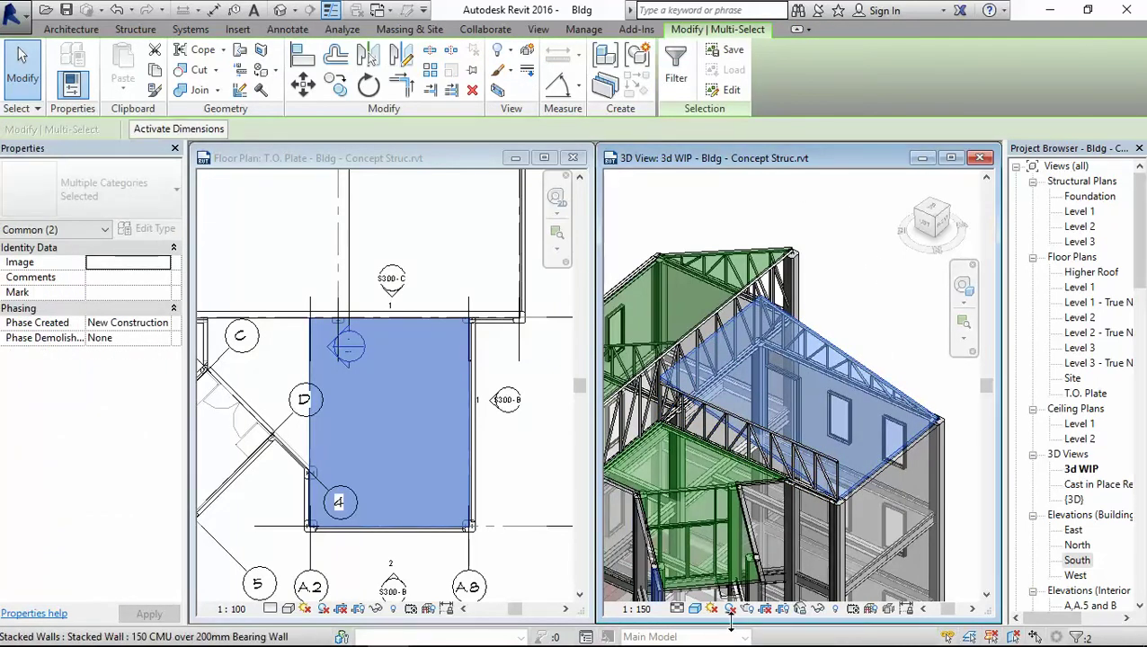
pyautogui.click(818, 609)
pyautogui.click(846, 548)
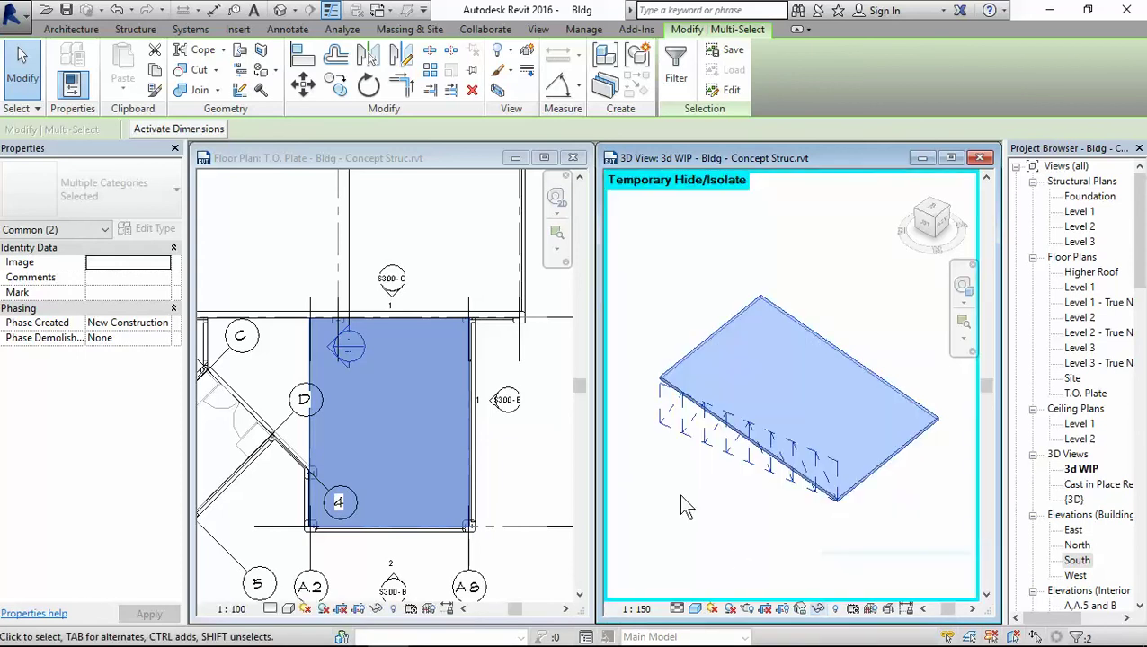
# Step: Open the grid A.2 truss's profile for editing in the Left view
pyautogui.click(926, 230)
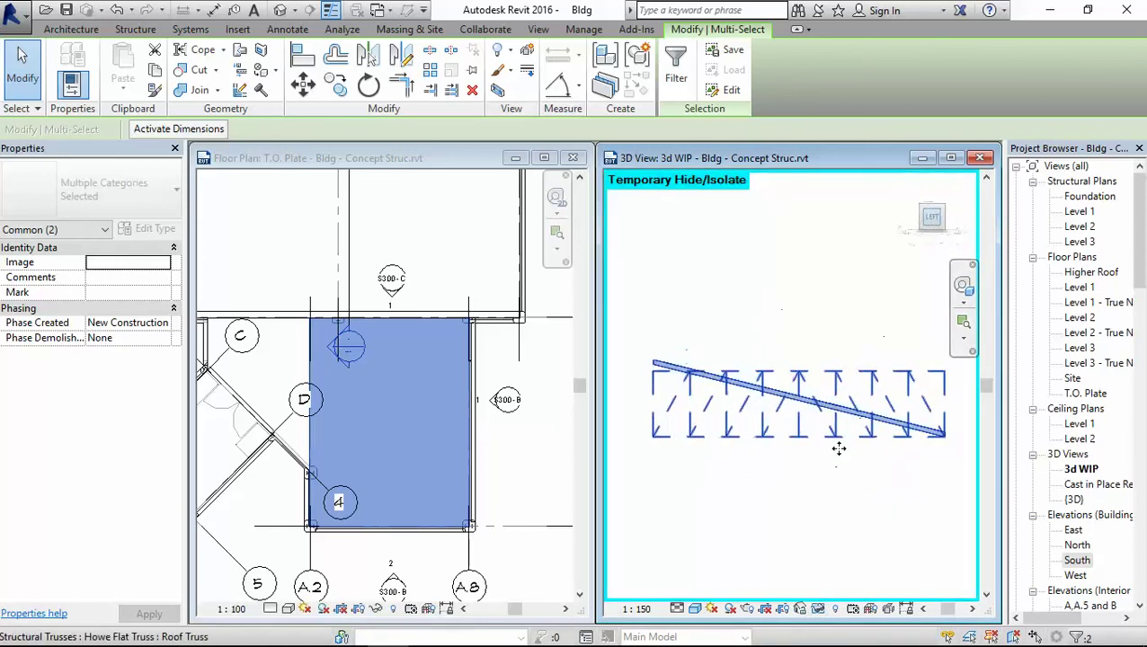
pyautogui.click(792, 493)
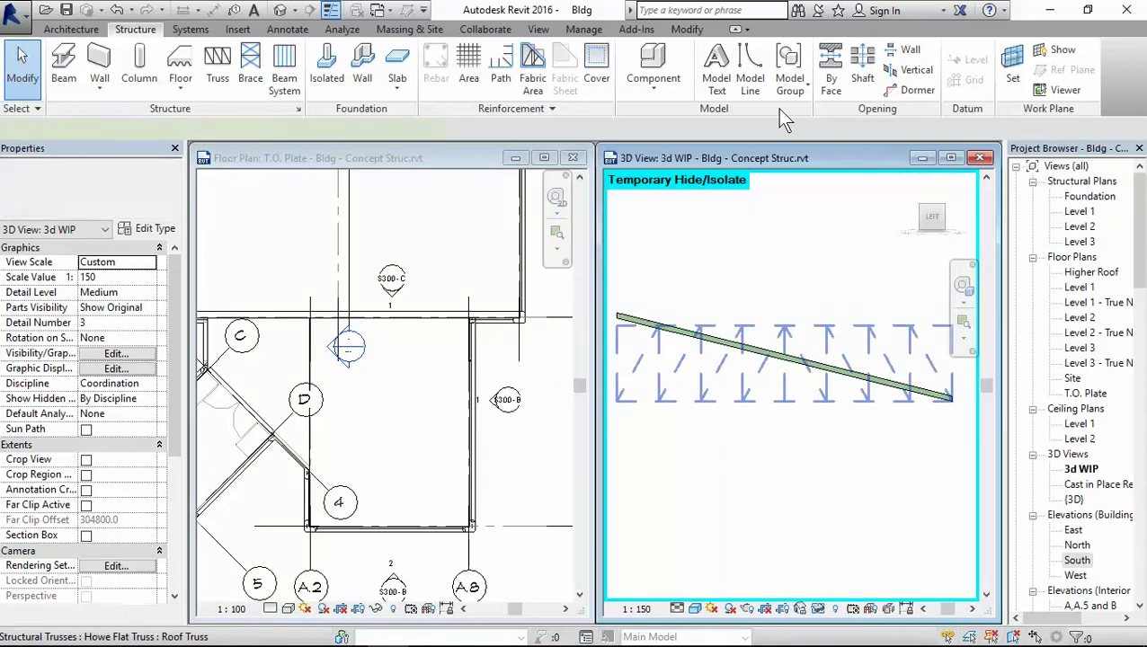
pyautogui.click(679, 75)
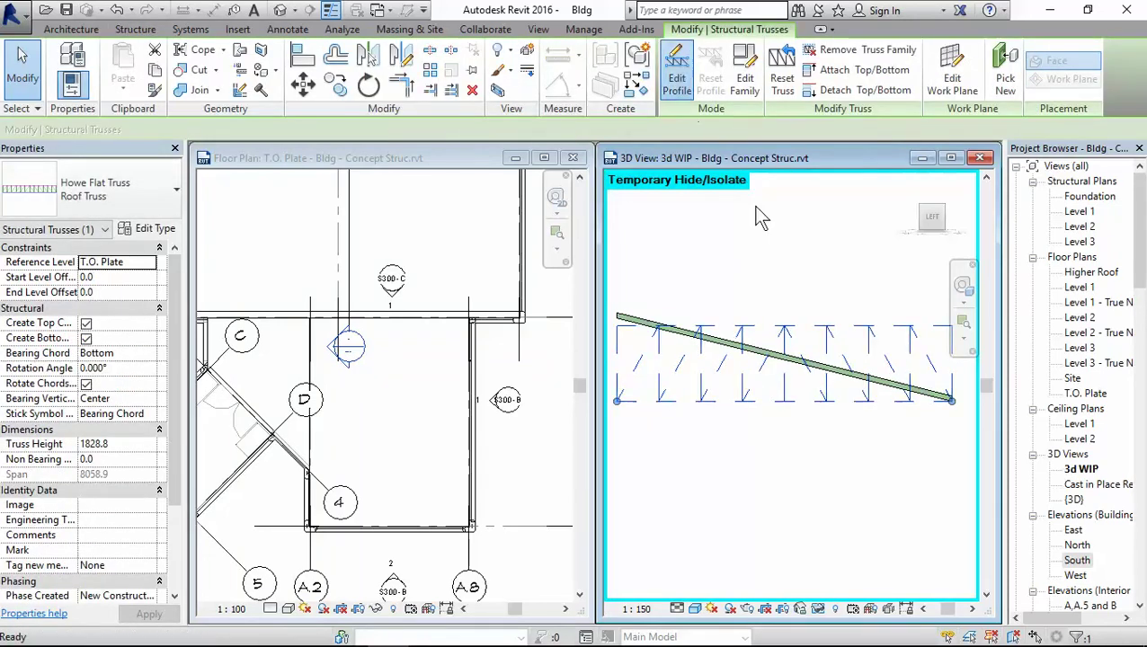
pyautogui.press('e')
pyautogui.press('p')
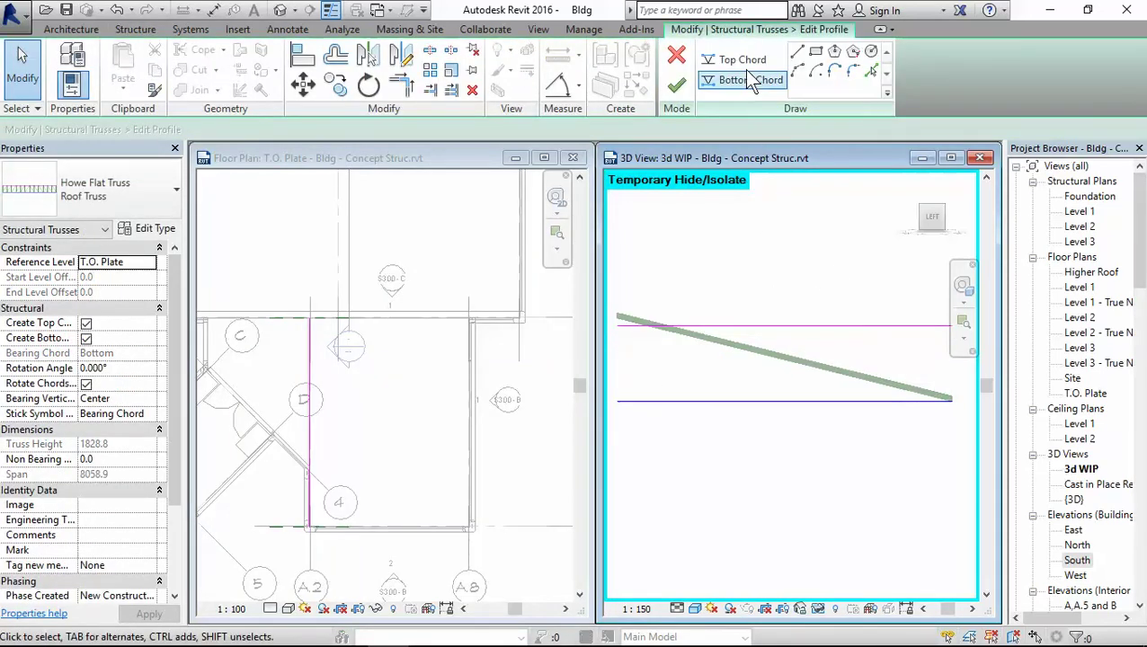
# Step: Delete the horizontal top chord line from the grid A.2 truss profile sketch
pyautogui.click(743, 59)
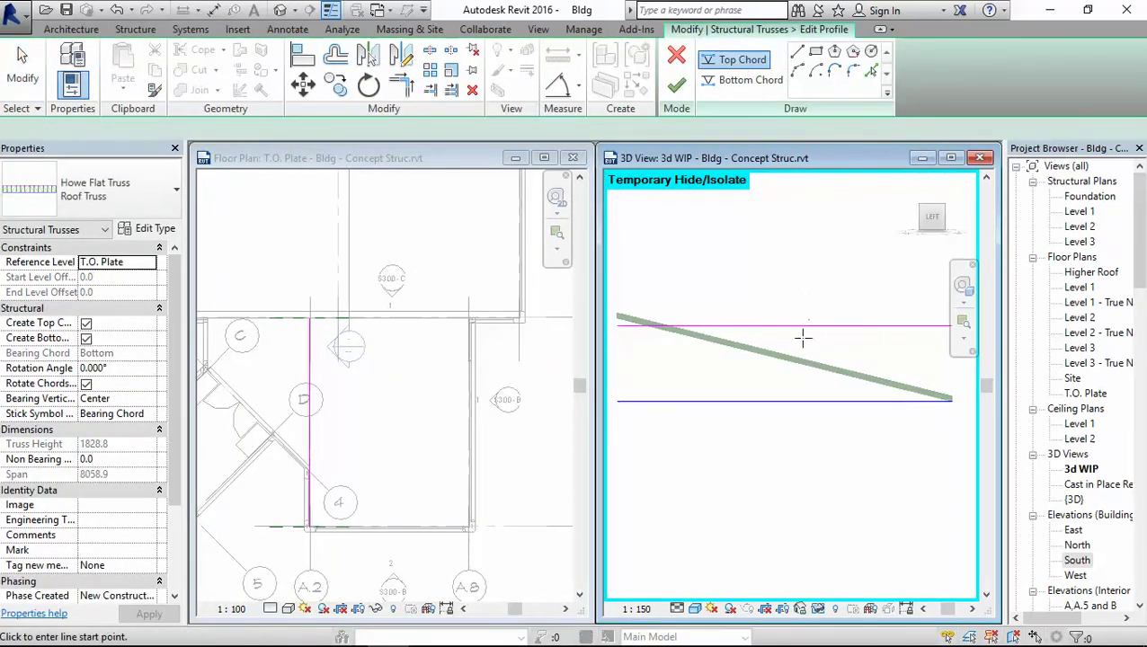
pyautogui.click(27, 90)
pyautogui.click(855, 325)
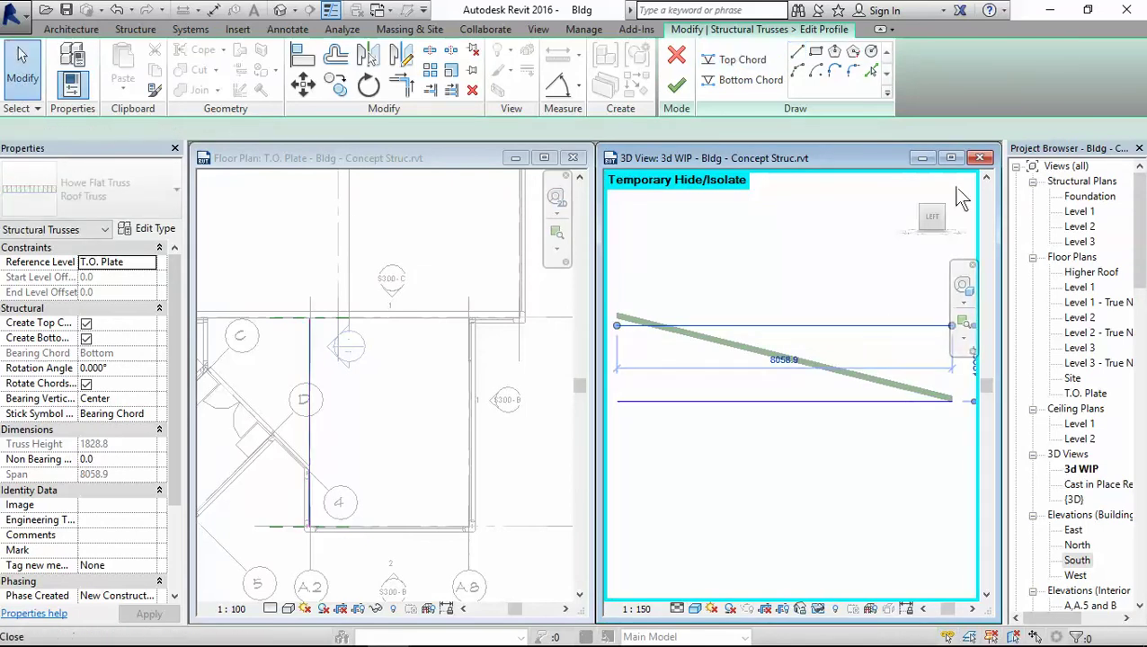
pyautogui.click(472, 90)
# Step: Create the grid A.2 truss's top chord by picking the sloped roof's underside edge, and finish the profile edit
pyautogui.click(743, 60)
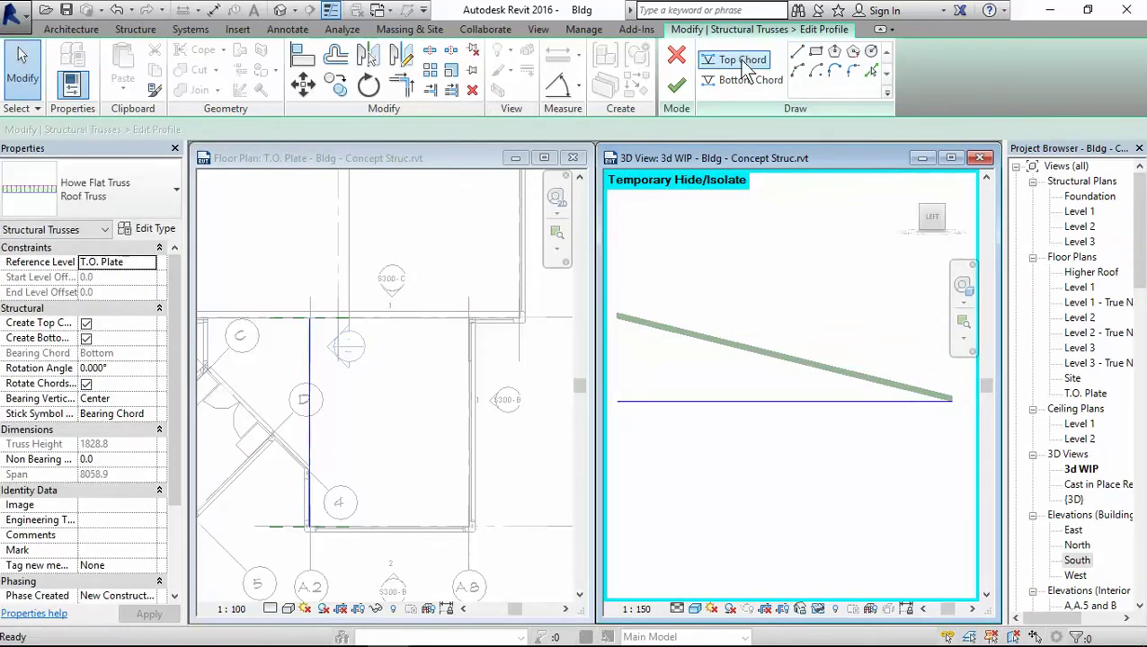
pyautogui.click(870, 72)
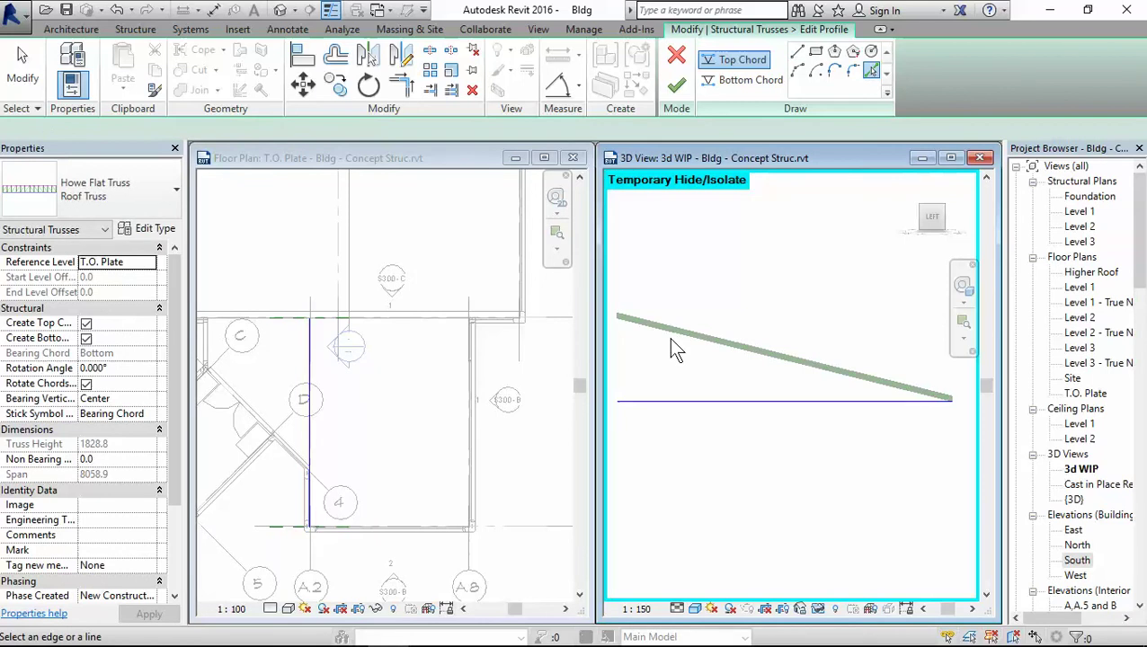
pyautogui.click(670, 338)
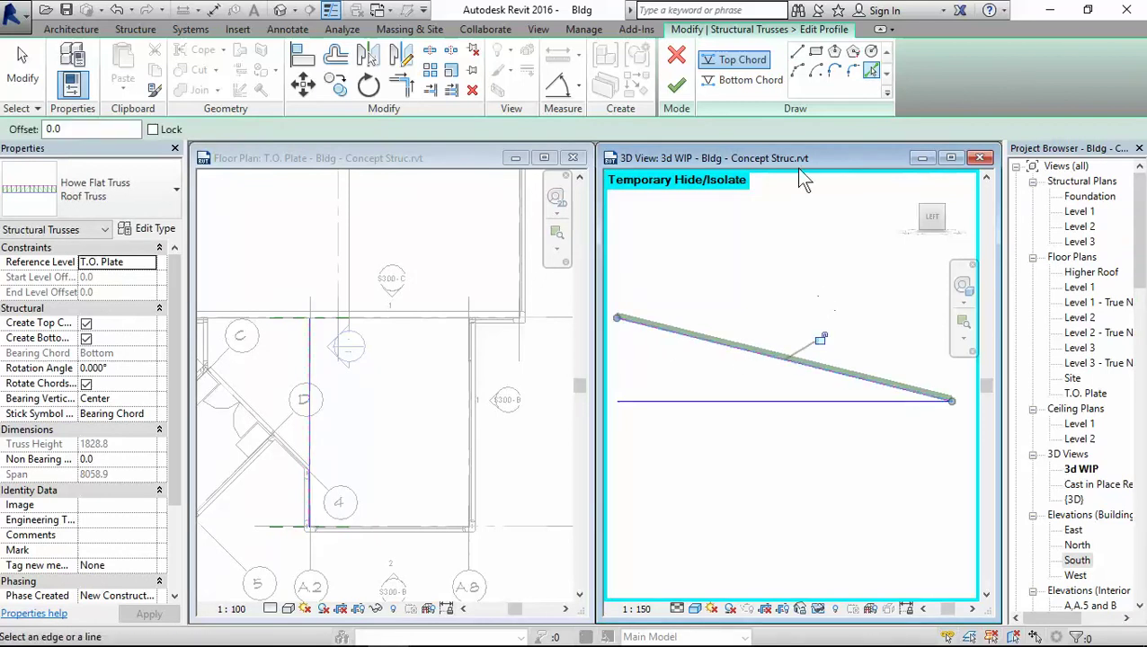
pyautogui.click(680, 90)
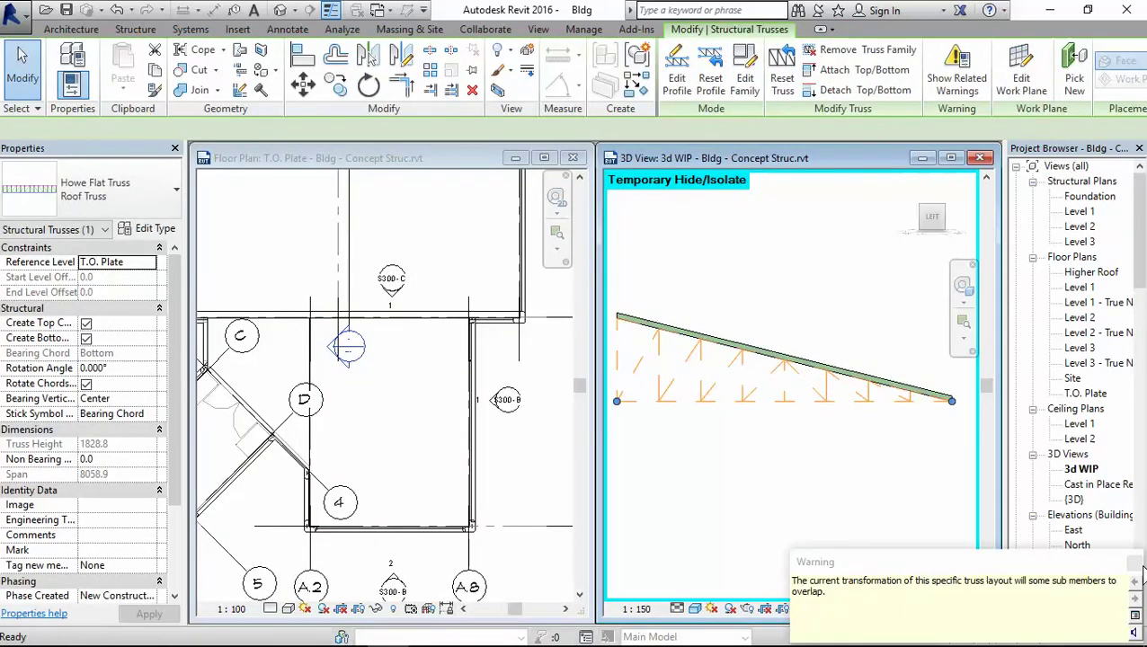
# Step: Reset the temporary hide/isolate in the 3D view to bring back the whole building, leaving the truss unselected
pyautogui.scroll(-3, 659, 302)
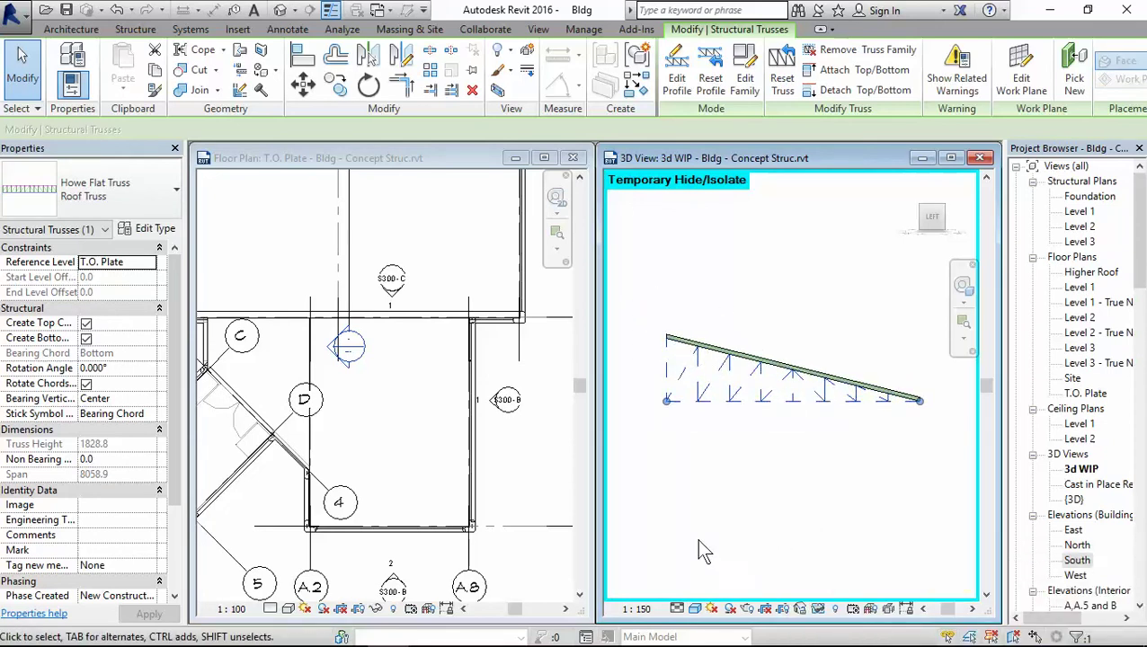
pyautogui.click(818, 609)
pyautogui.click(854, 584)
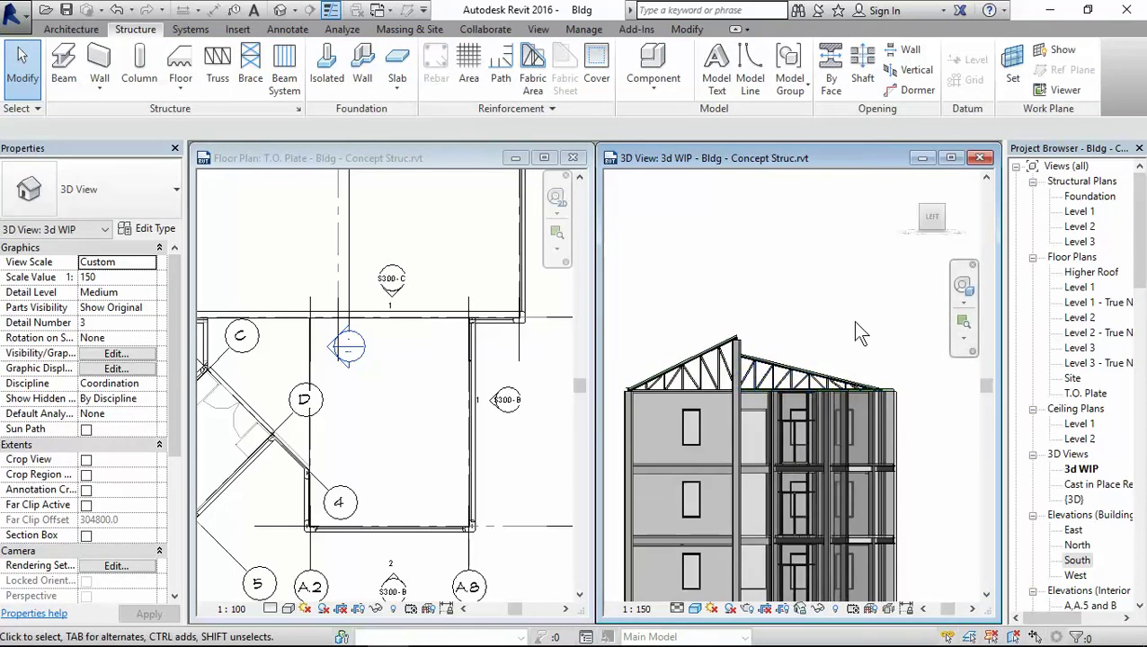
# Step: Examine in 3D how the reshaped grid A.2 truss meets the lower roof, the column and the higher roof's truss
pyautogui.keyDown('shift'); pyautogui.moveTo(850, 325); pyautogui.dragTo(769, 430, button='middle'); pyautogui.keyUp('shift')
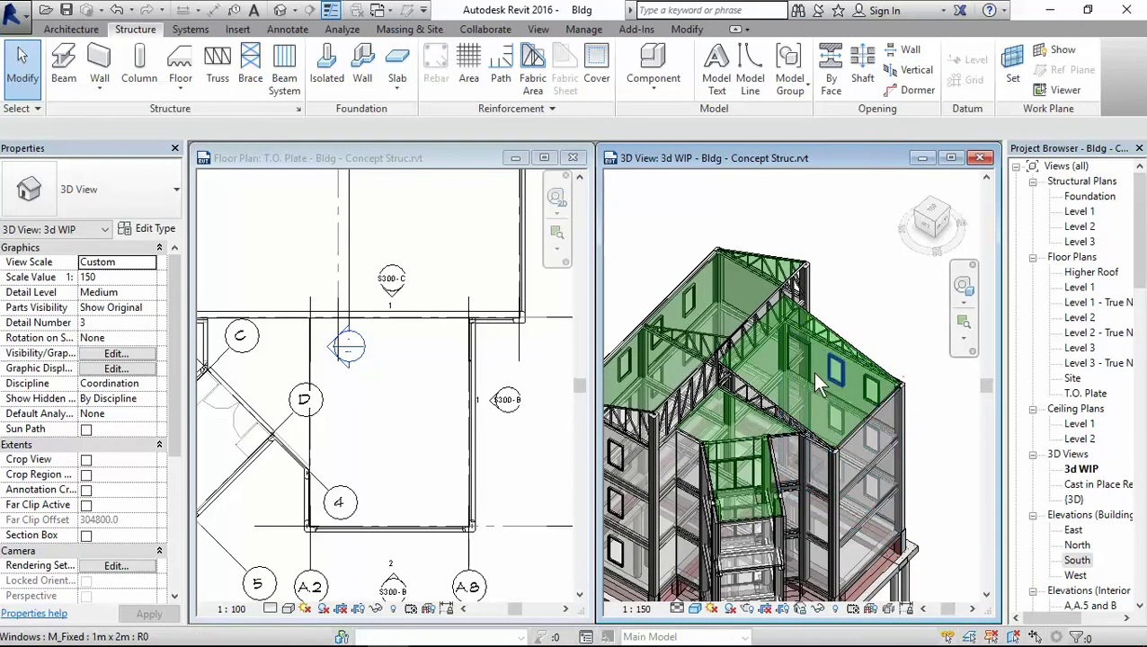
pyautogui.scroll(2, 819, 384)
pyautogui.keyDown('shift'); pyautogui.moveTo(871, 411); pyautogui.dragTo(703, 334, button='middle'); pyautogui.keyUp('shift')
pyautogui.scroll(6, 703, 334)
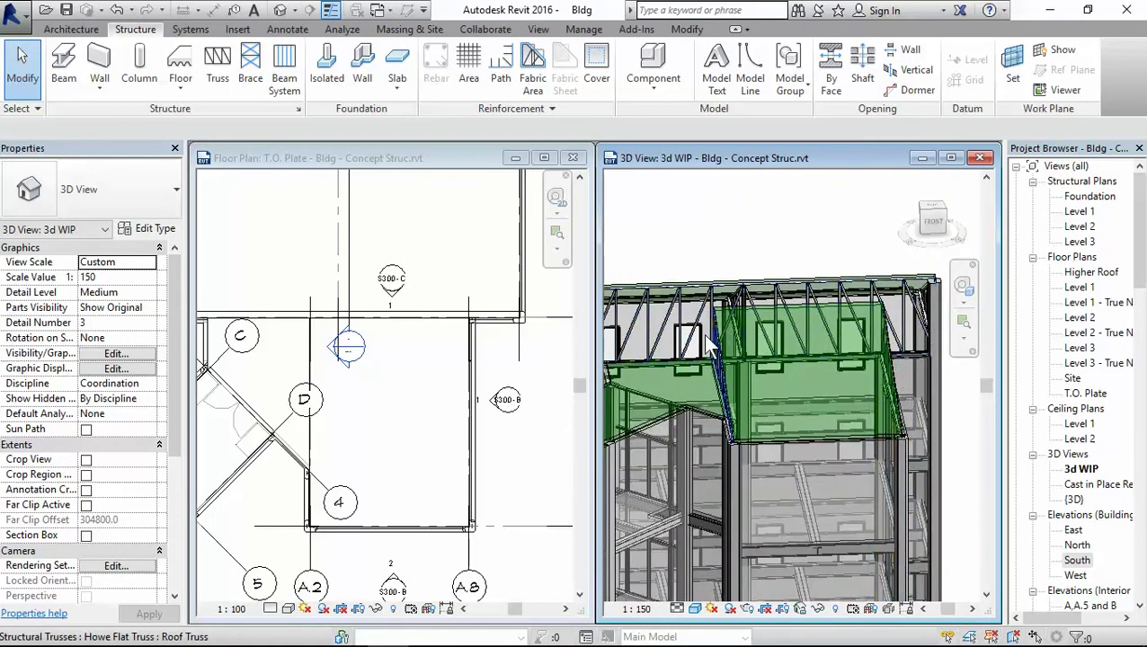
pyautogui.scroll(2, 752, 325)
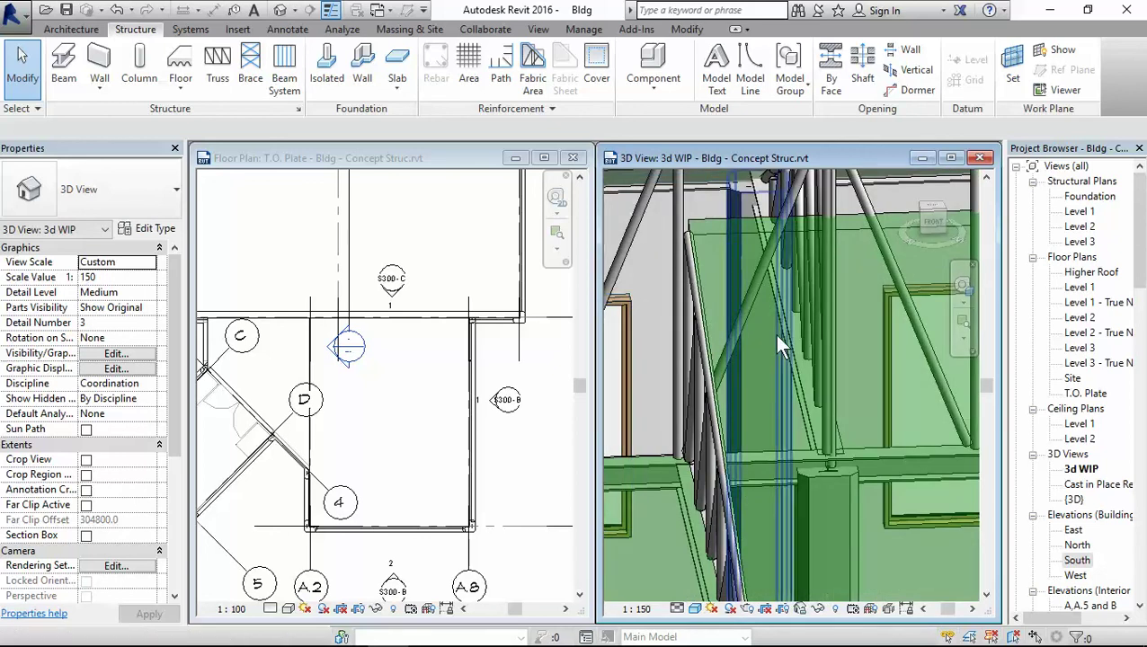
pyautogui.scroll(-3, 885, 377)
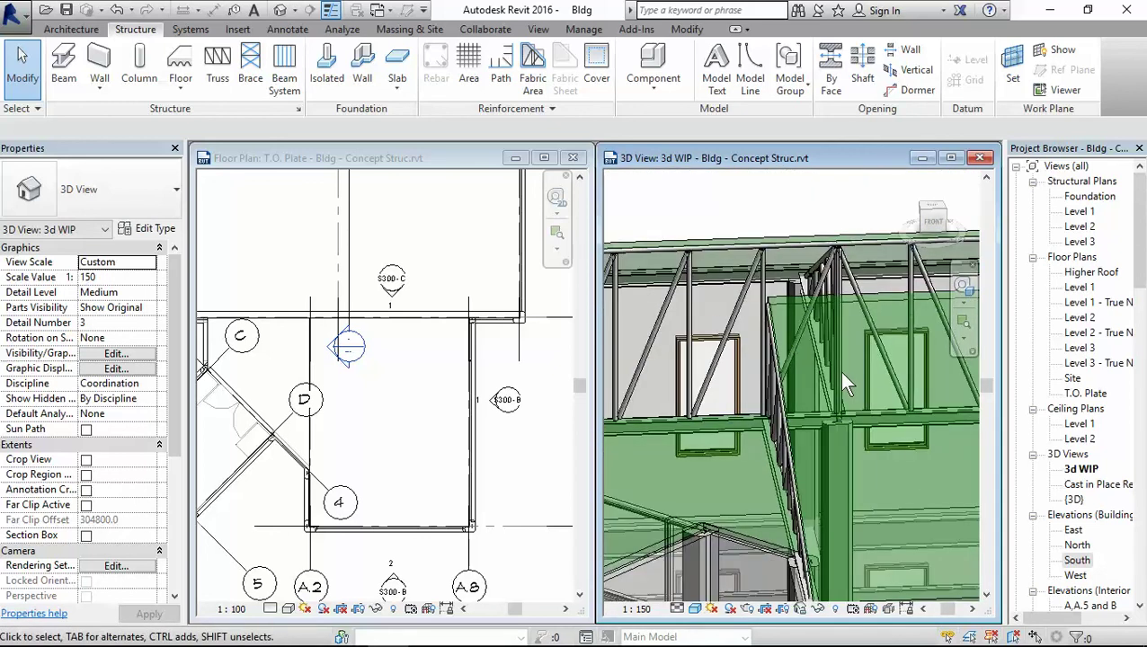
pyautogui.moveTo(846, 380); pyautogui.dragTo(757, 422, button='middle')
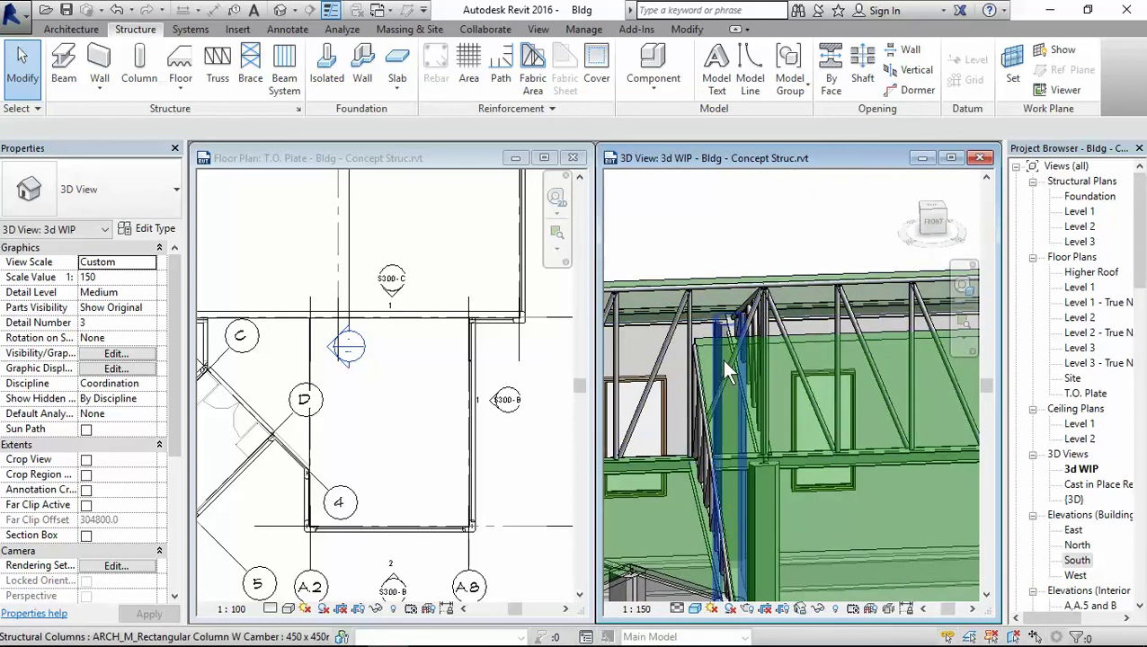
pyautogui.keyDown('shift'); pyautogui.moveTo(736, 371); pyautogui.dragTo(791, 364, button='middle'); pyautogui.keyUp('shift')
pyautogui.scroll(1, 692, 372)
pyautogui.scroll(-2, 693, 373)
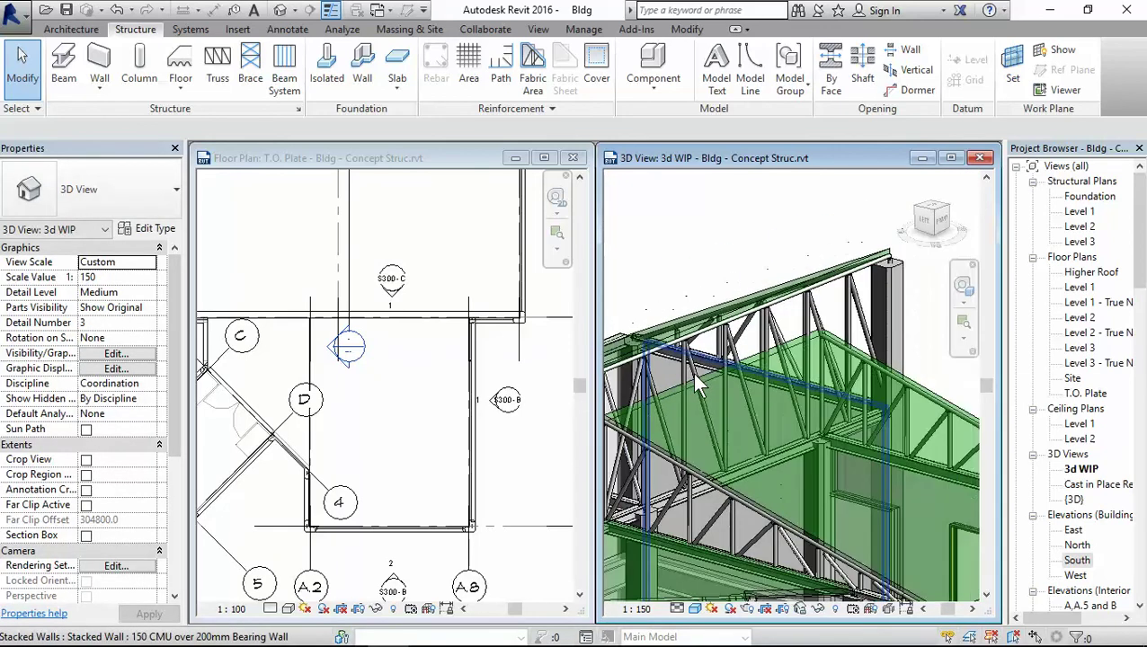
pyautogui.scroll(-2, 700, 397)
pyautogui.moveTo(700, 398); pyautogui.dragTo(801, 383, button='middle')
pyautogui.scroll(2, 750, 363)
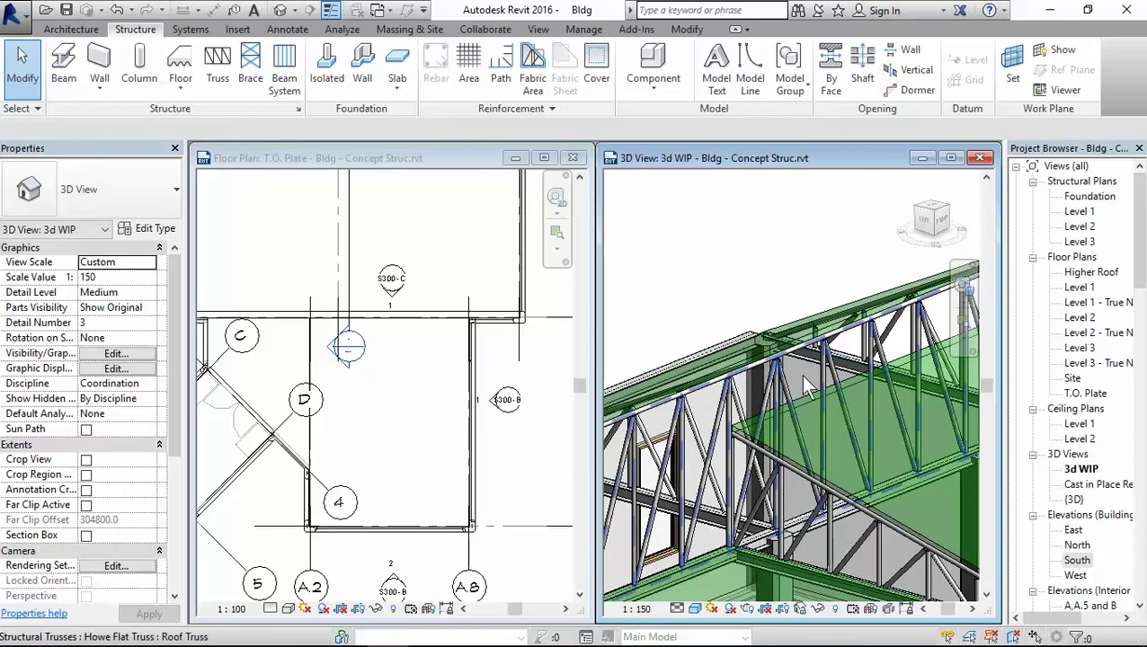
pyautogui.scroll(-2, 858, 393)
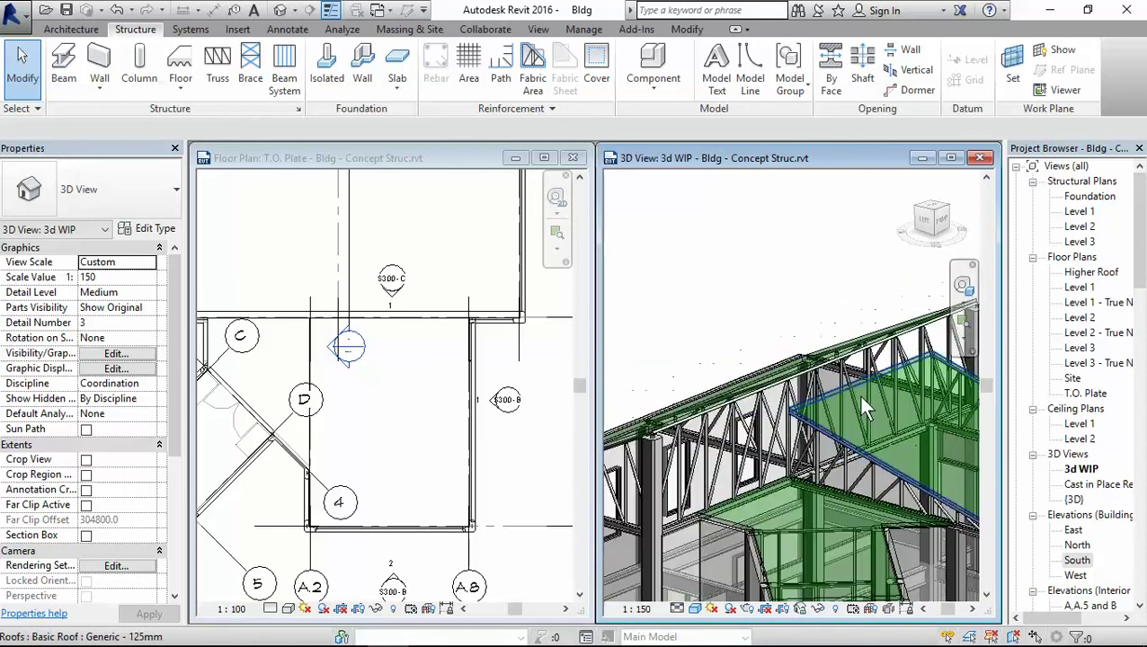
pyautogui.moveTo(829, 333); pyautogui.dragTo(791, 350, button='middle')
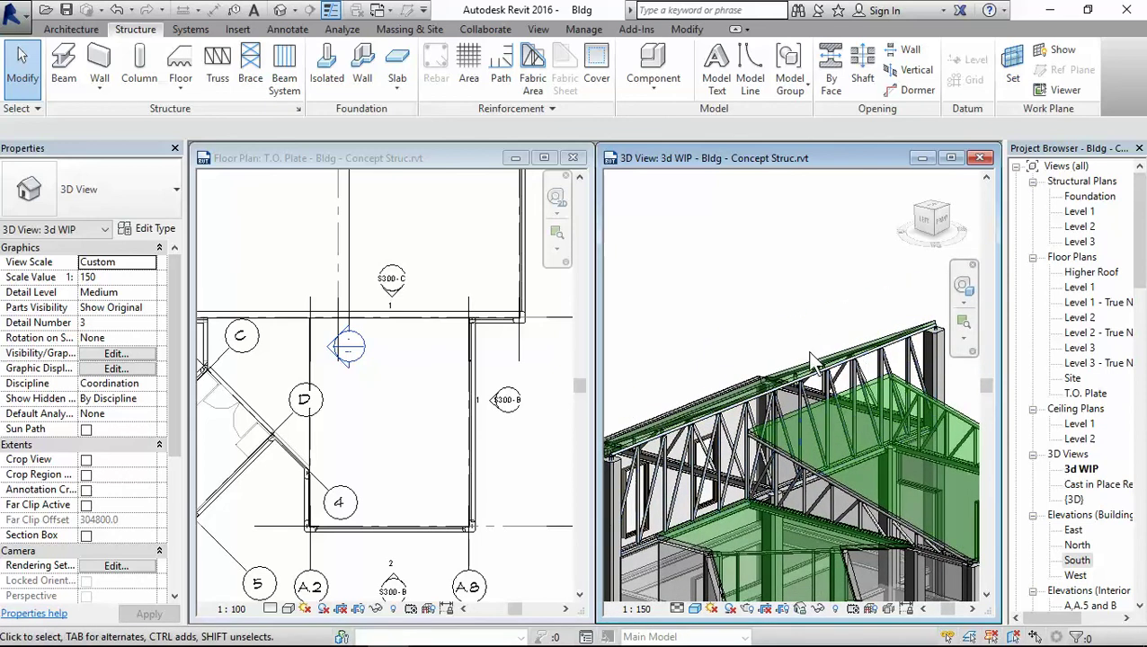
pyautogui.scroll(-3, 829, 442)
pyautogui.scroll(4, 827, 408)
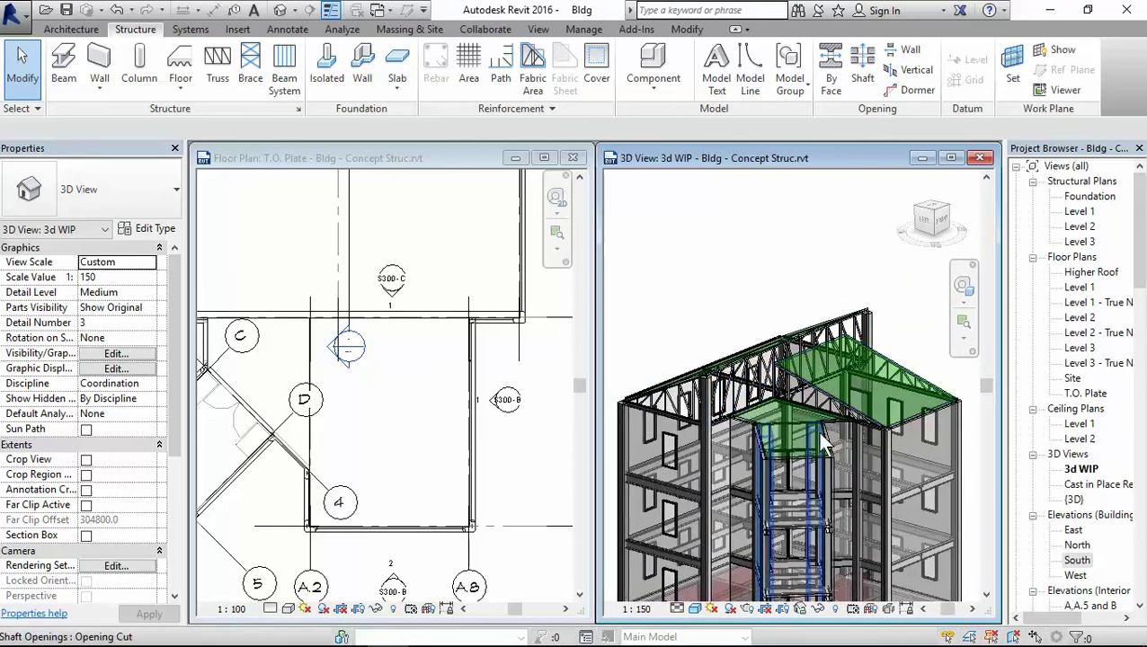
# Step: Inspect the sloped roof trusses and their column junctions from the building's right side in the 3D view
pyautogui.scroll(-3, 754, 369)
pyautogui.keyDown('shift'); pyautogui.moveTo(857, 404); pyautogui.dragTo(585, 442, button='middle'); pyautogui.keyUp('shift')
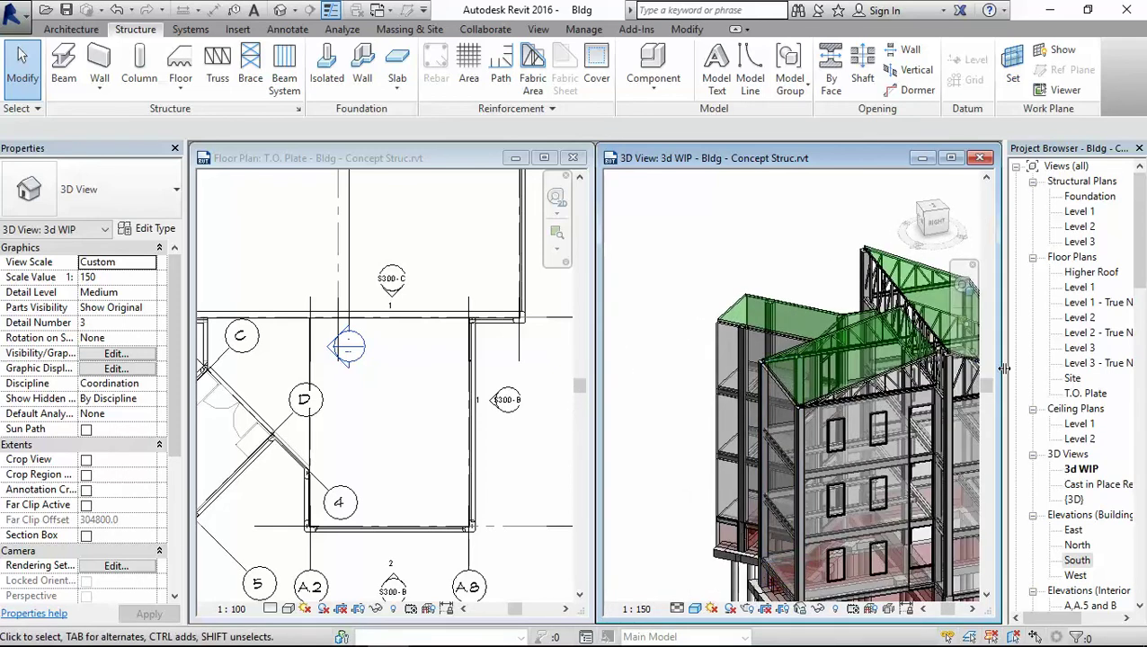
pyautogui.scroll(3, 927, 372)
pyautogui.scroll(5, 903, 389)
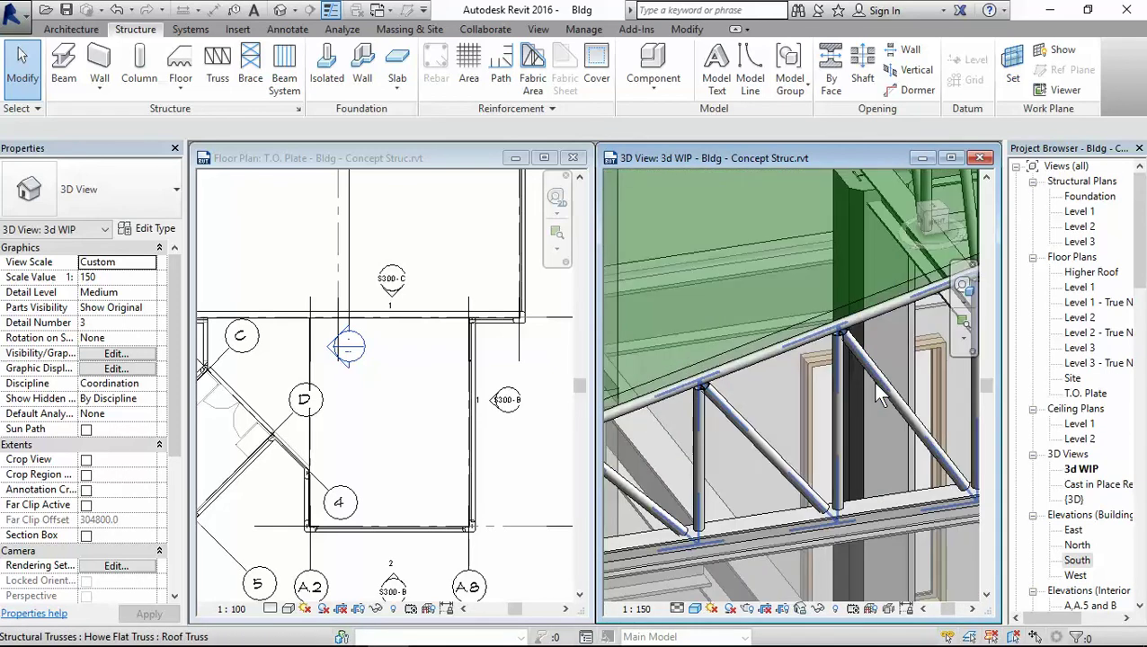
pyautogui.scroll(-5, 814, 376)
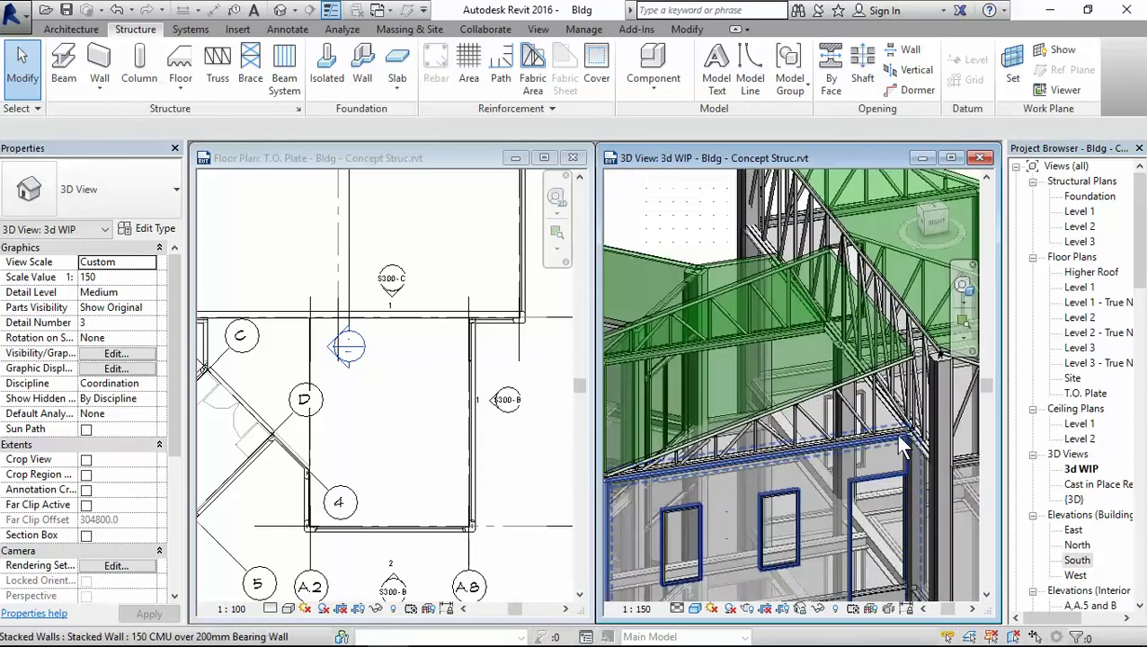
pyautogui.moveTo(855, 447); pyautogui.dragTo(732, 443, button='middle')
pyautogui.scroll(3, 870, 401)
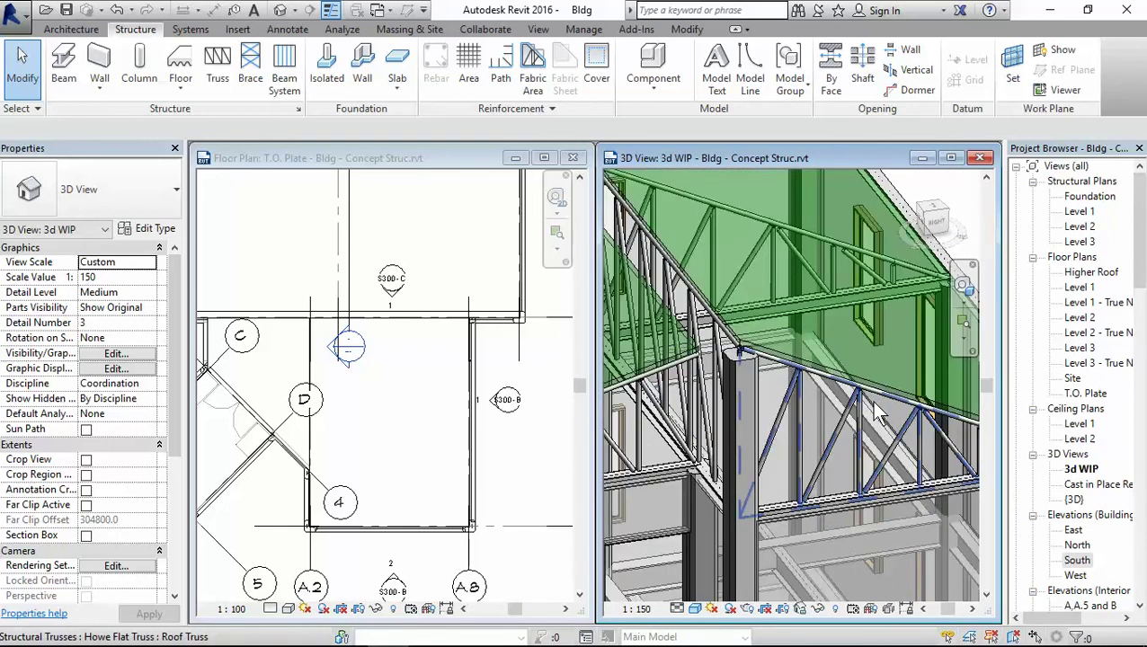
pyautogui.scroll(-2, 869, 400)
pyautogui.scroll(2, 863, 351)
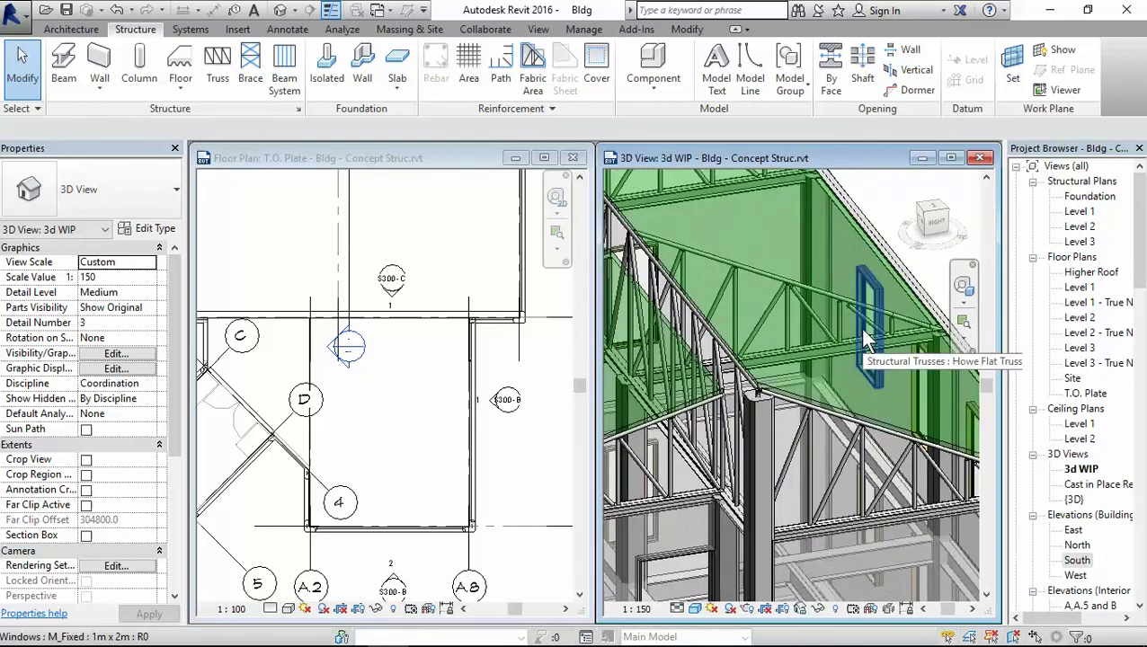
pyautogui.scroll(-5, 859, 327)
pyautogui.click(896, 633)
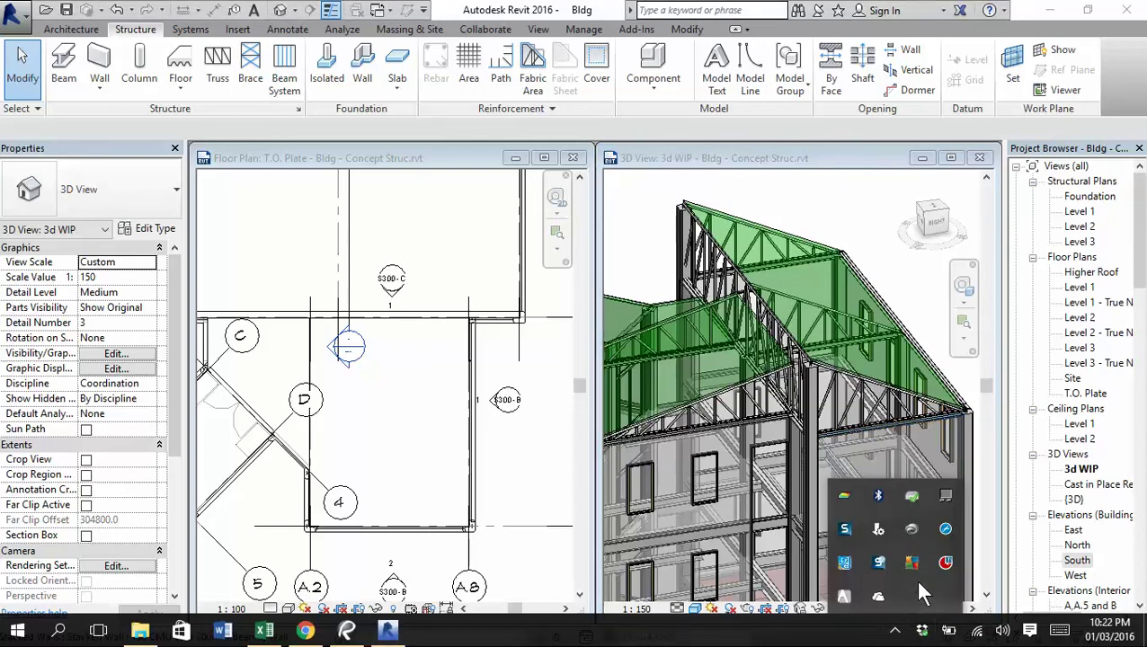